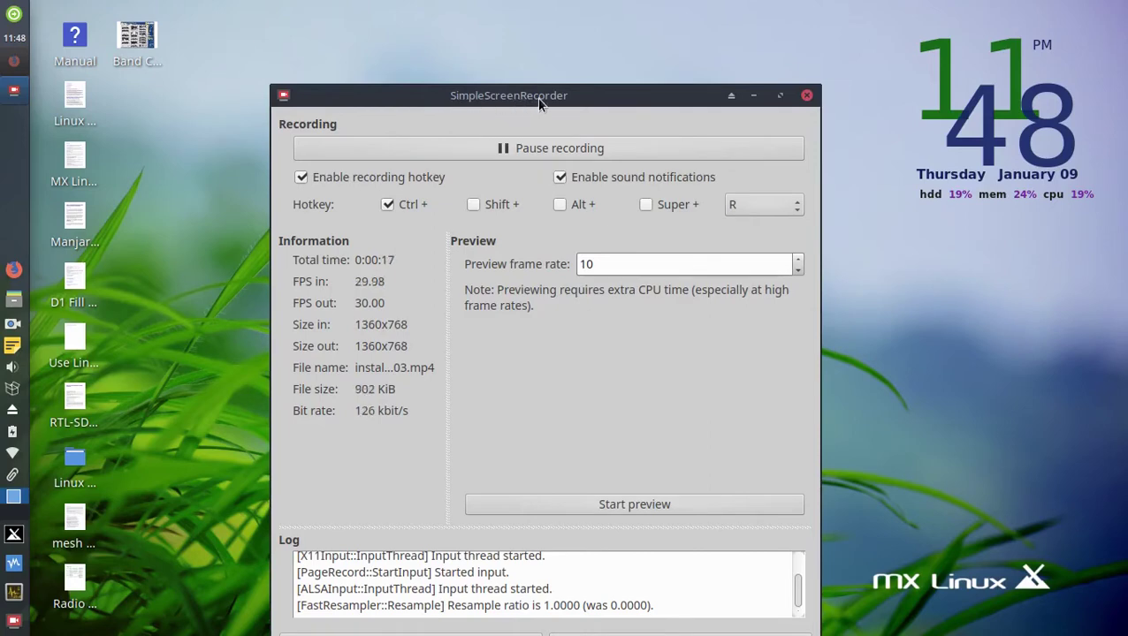
# Minimize SimpleScreenRecorder and restore Firefox showing the Skywave Linux homepage.
pyautogui.click(754, 96)
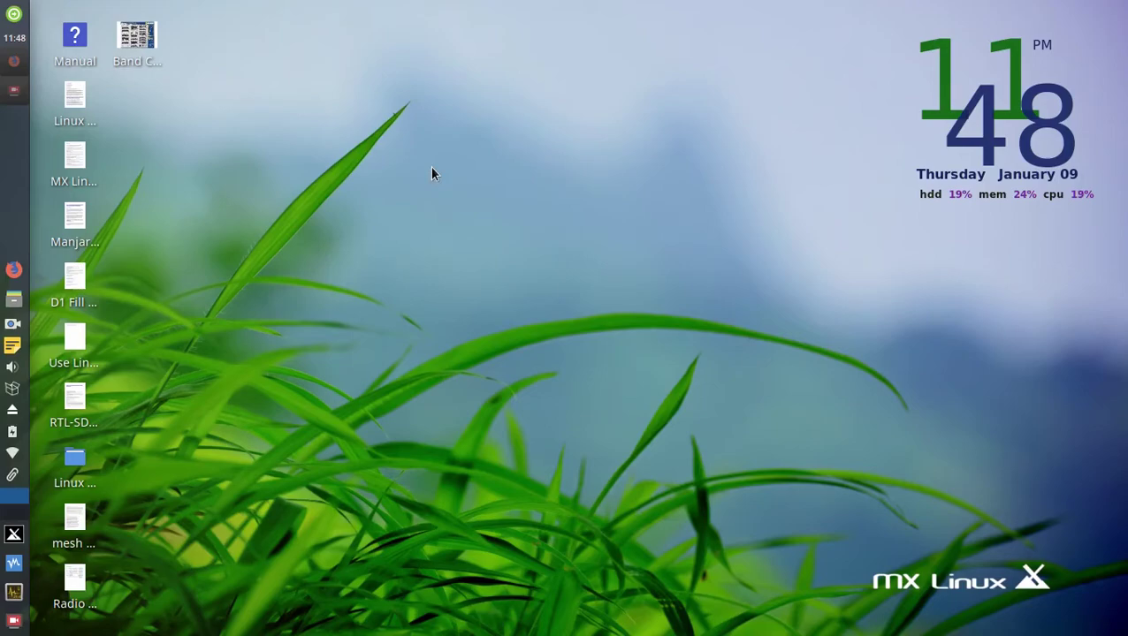
pyautogui.click(19, 65)
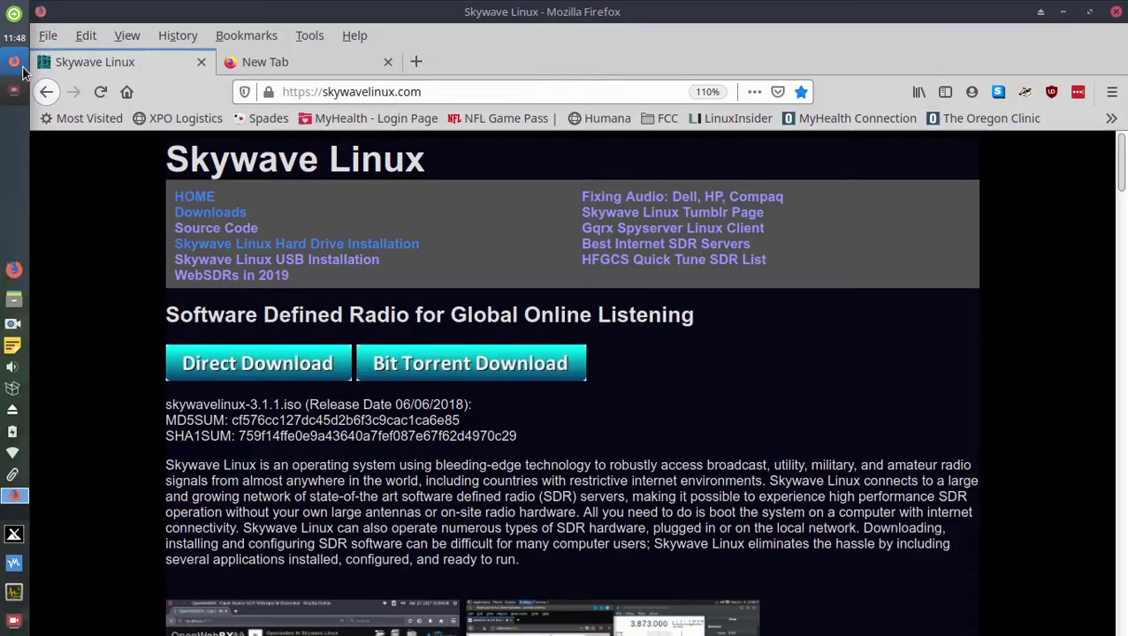
# Search the web for 'skywave linux', open the official site result, and close the older duplicate tab.
pyautogui.click(283, 61)
pyautogui.click(397, 177)
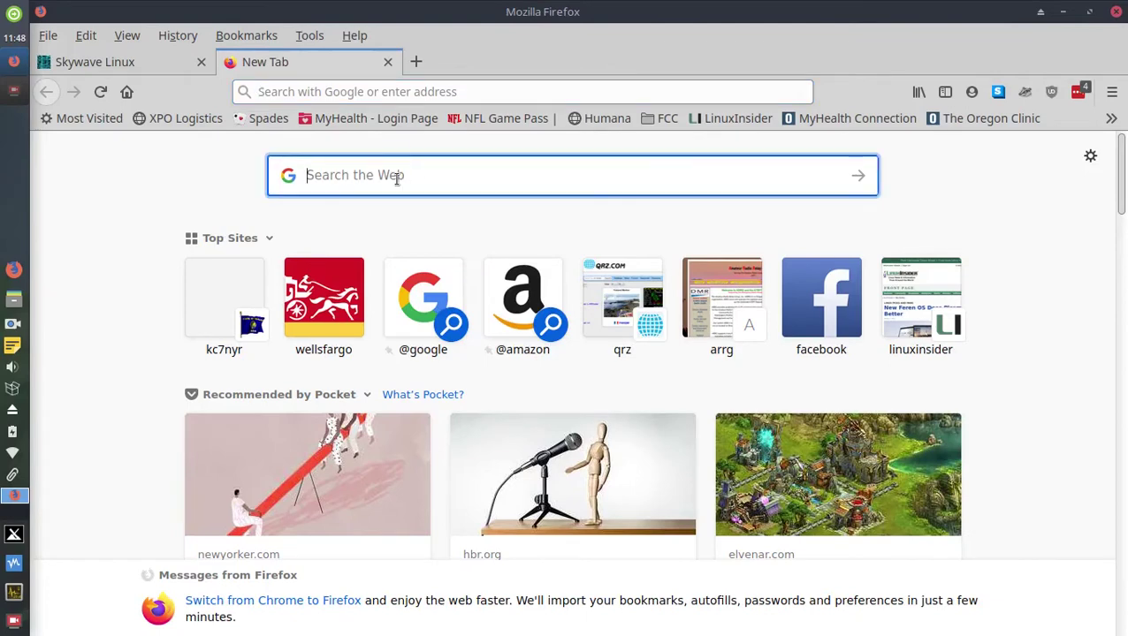
pyautogui.write('sk')
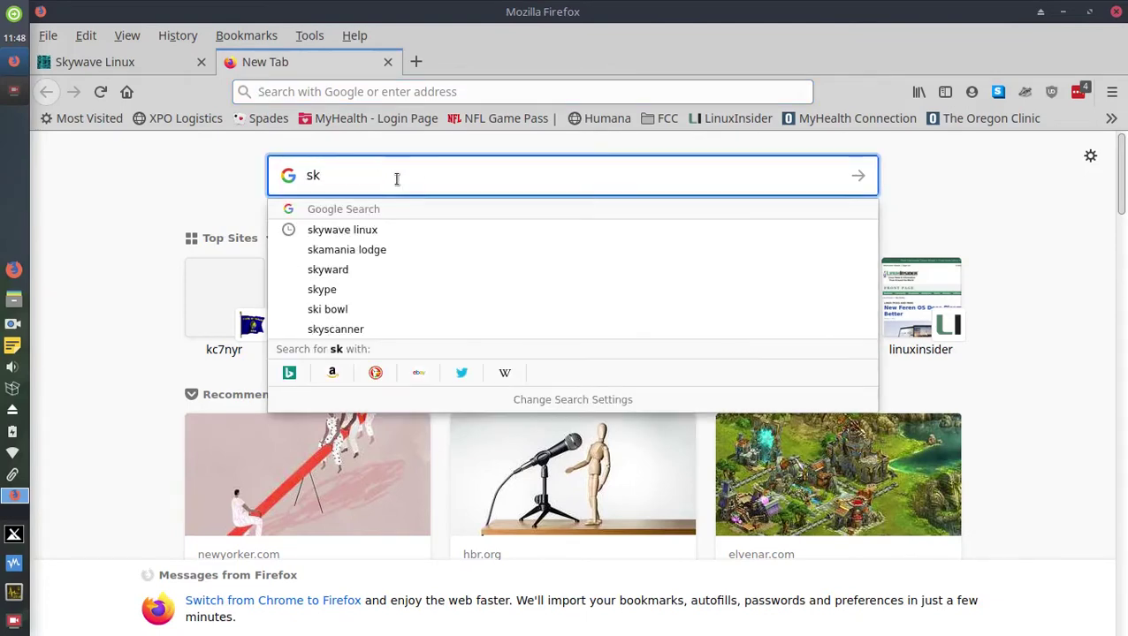
pyautogui.write('yware')
pyautogui.press('BackSpace')
pyautogui.press('BackSpace')
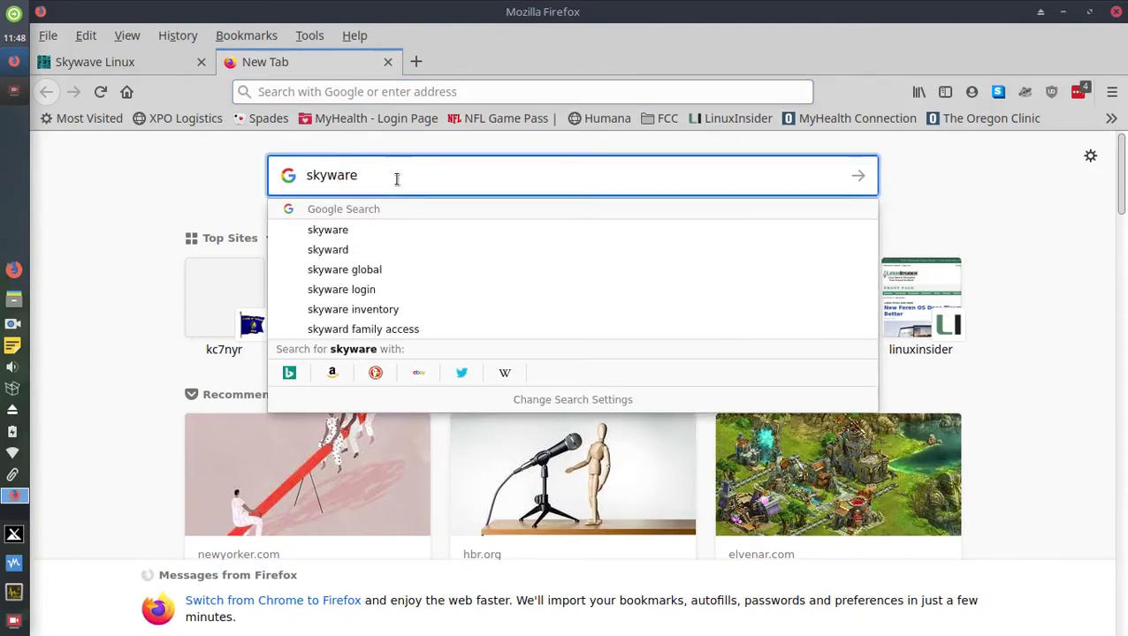
pyautogui.write('ve')
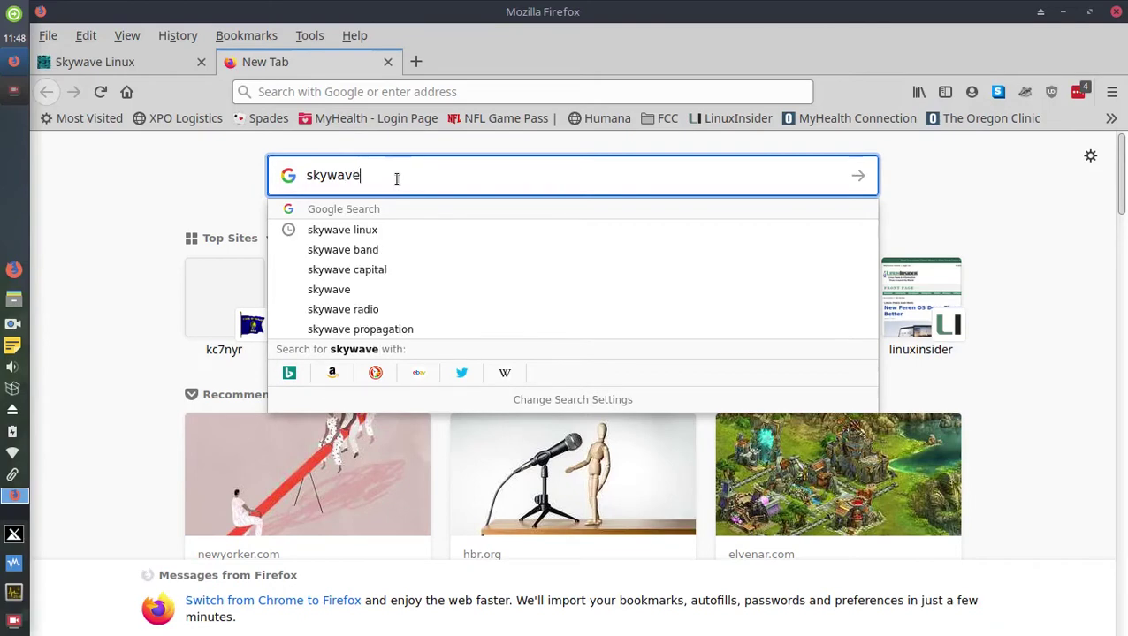
pyautogui.click(358, 229)
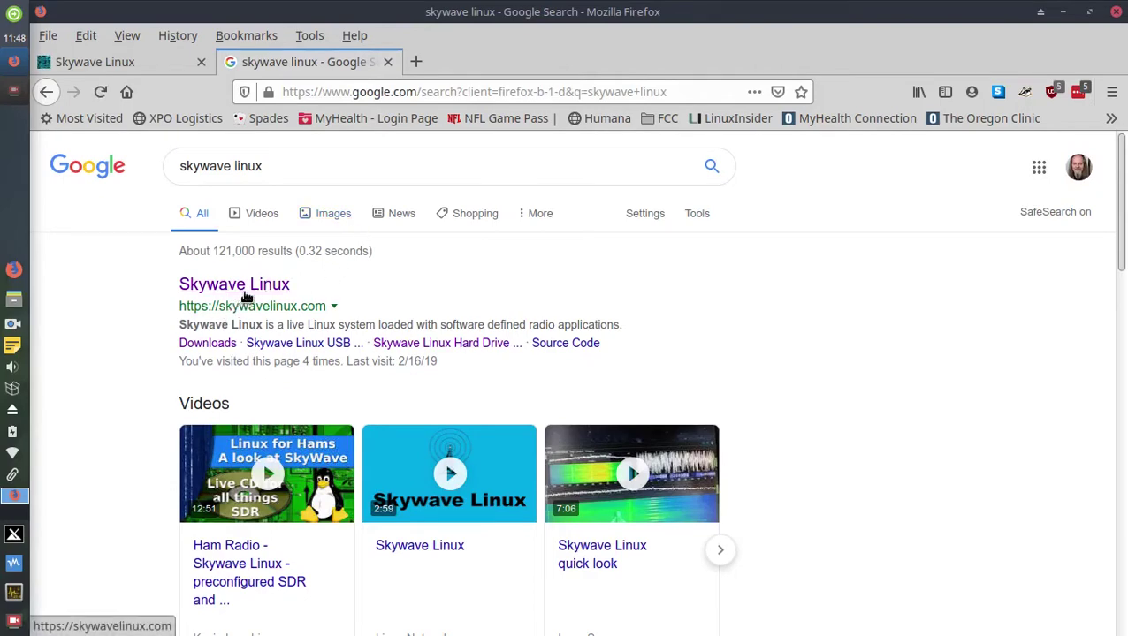
pyautogui.click(248, 290)
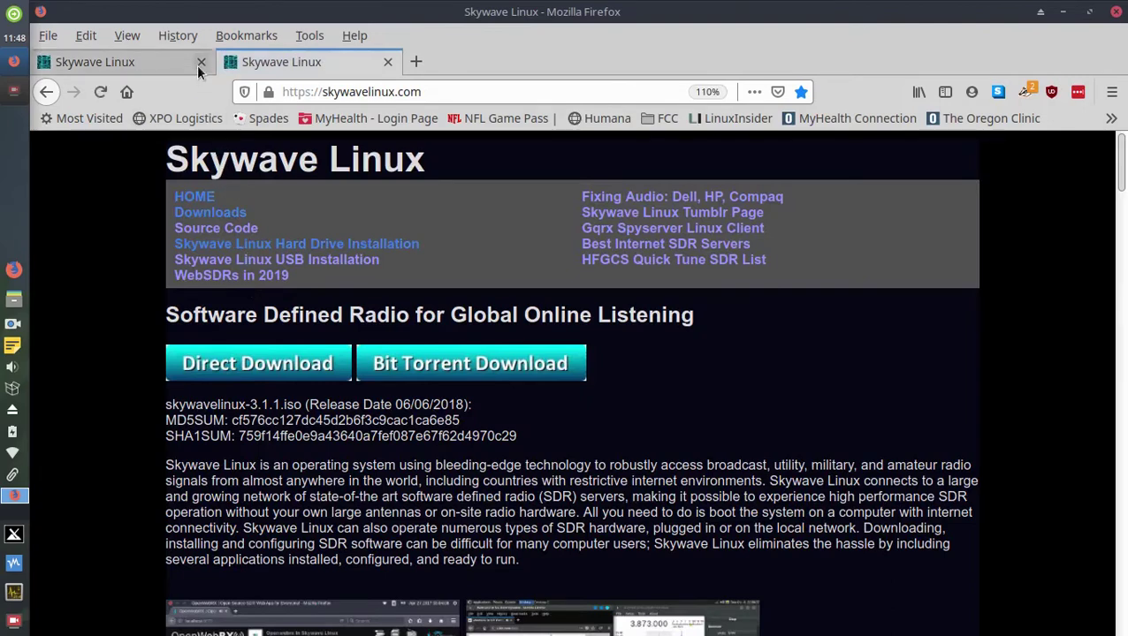
pyautogui.click(198, 64)
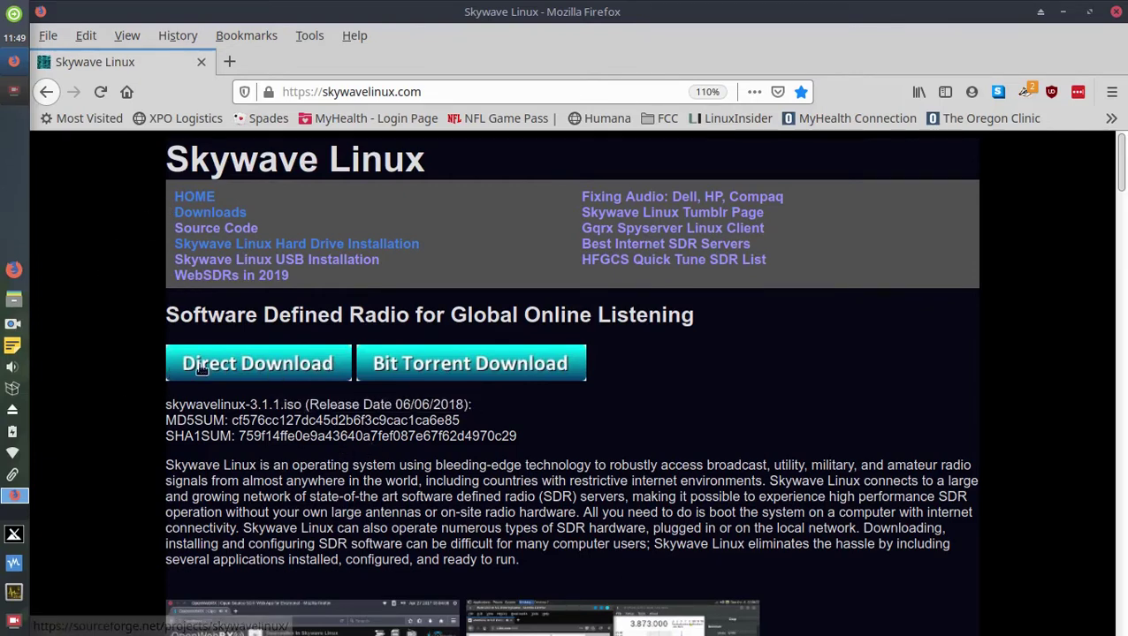
# Go to the Skywave Linux download page and start the skywavelinux-3.1.1.iso direct download.
pyautogui.click(231, 359)
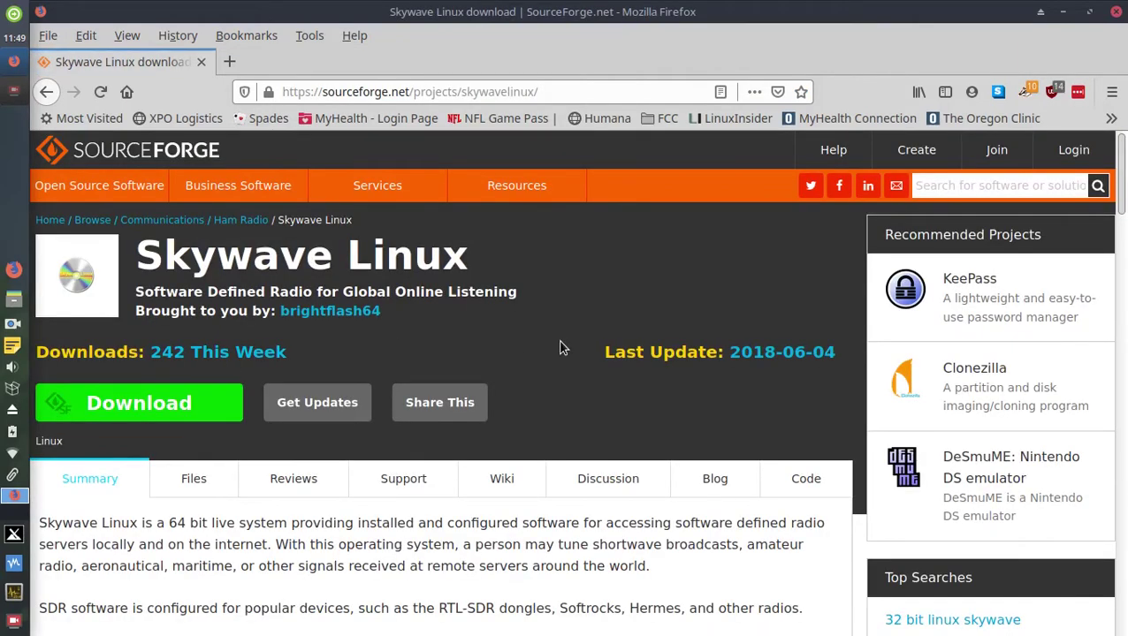
pyautogui.scroll(-3, 558, 340)
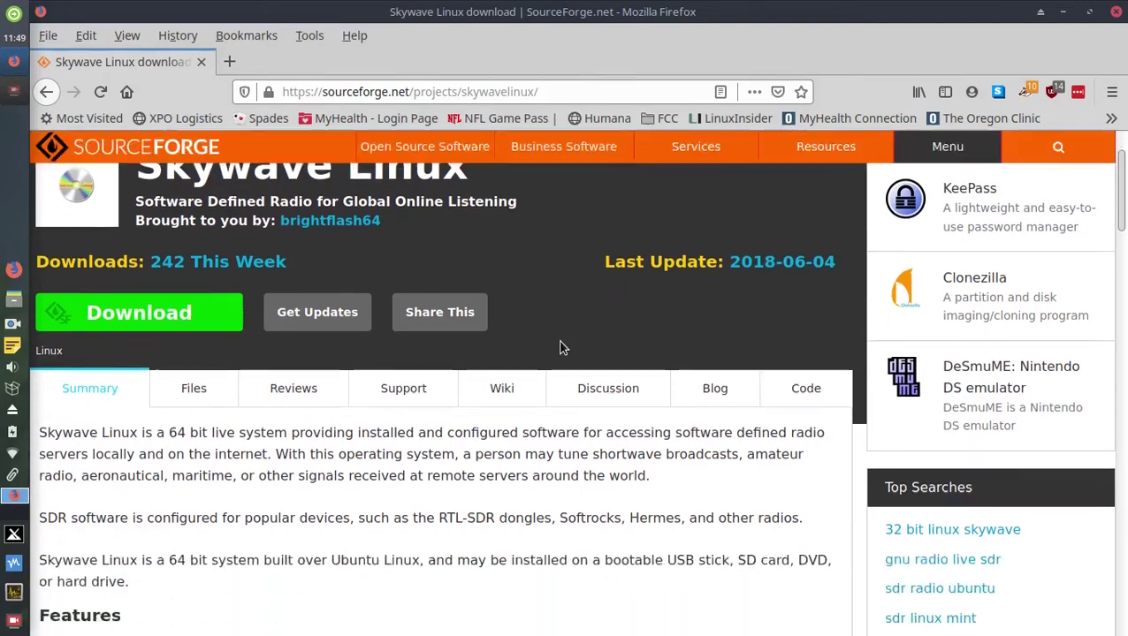
pyautogui.scroll(3, 561, 341)
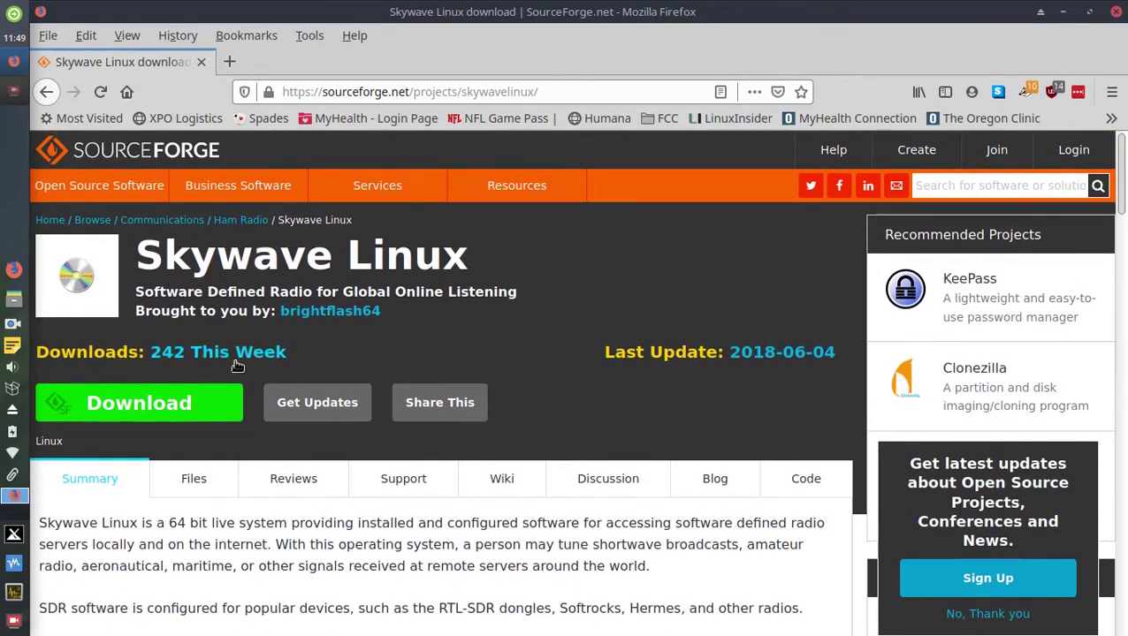
pyautogui.click(133, 407)
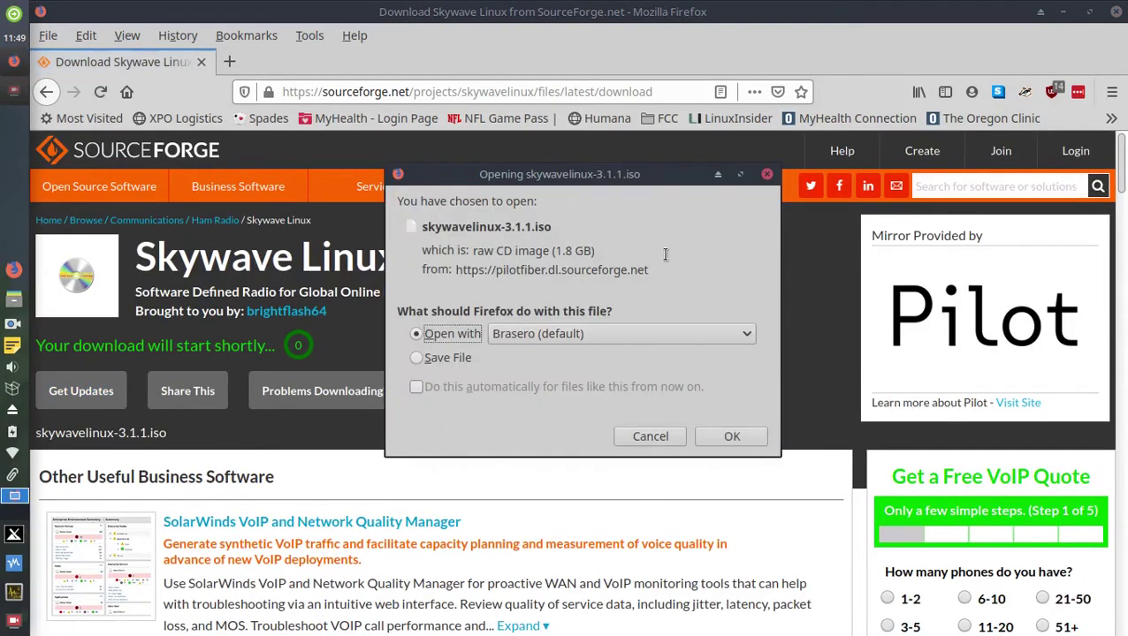
# Minimize Firefox, choose Save File in the download prompt, then cancel the download.
pyautogui.moveTo(660, 184); pyautogui.dragTo(613, 183)
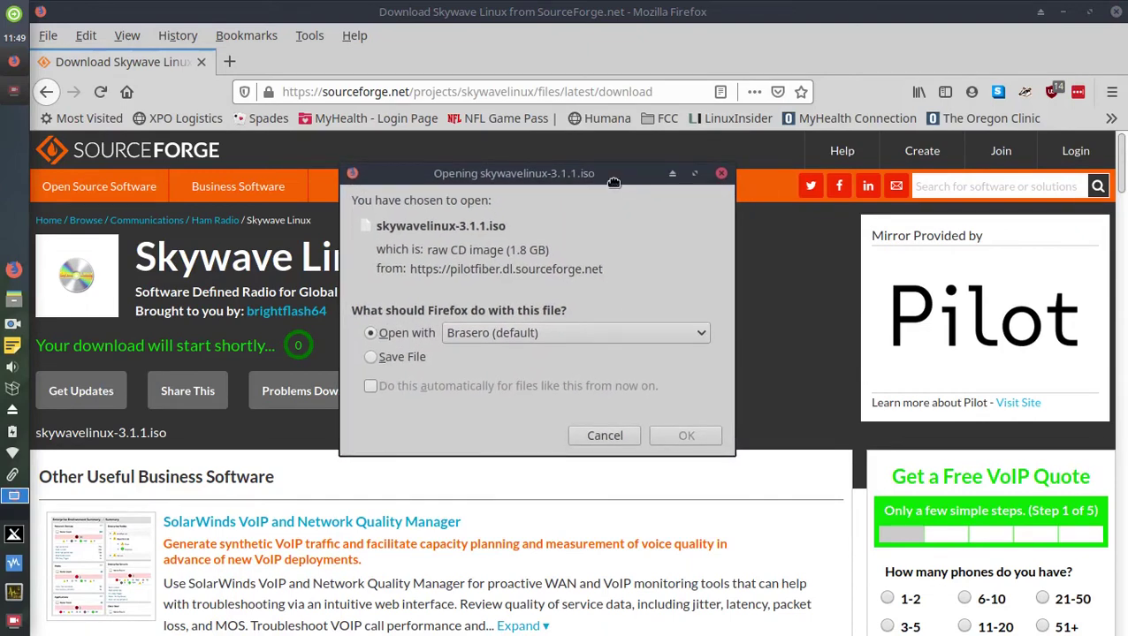
pyautogui.click(1118, 16)
pyautogui.moveTo(565, 175); pyautogui.dragTo(608, 147)
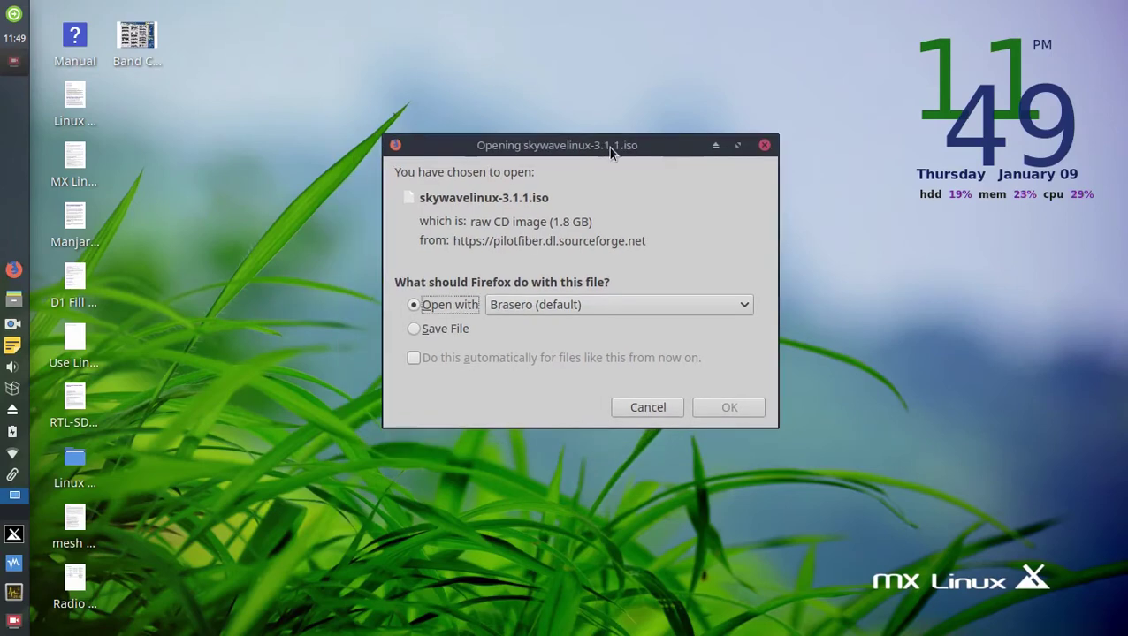
pyautogui.click(411, 333)
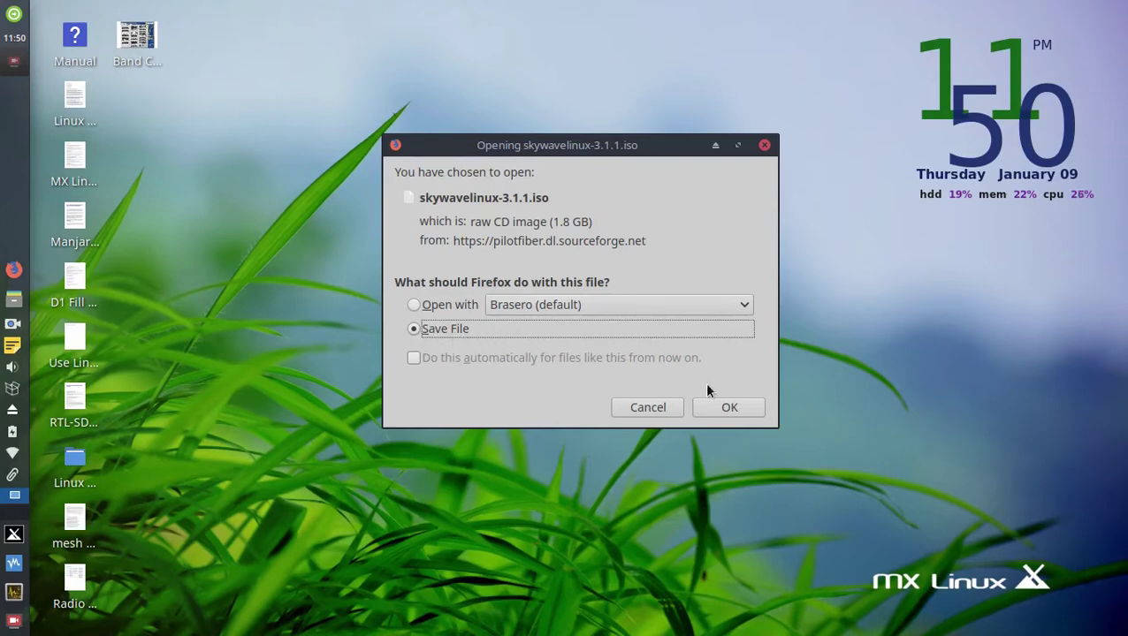
pyautogui.click(643, 409)
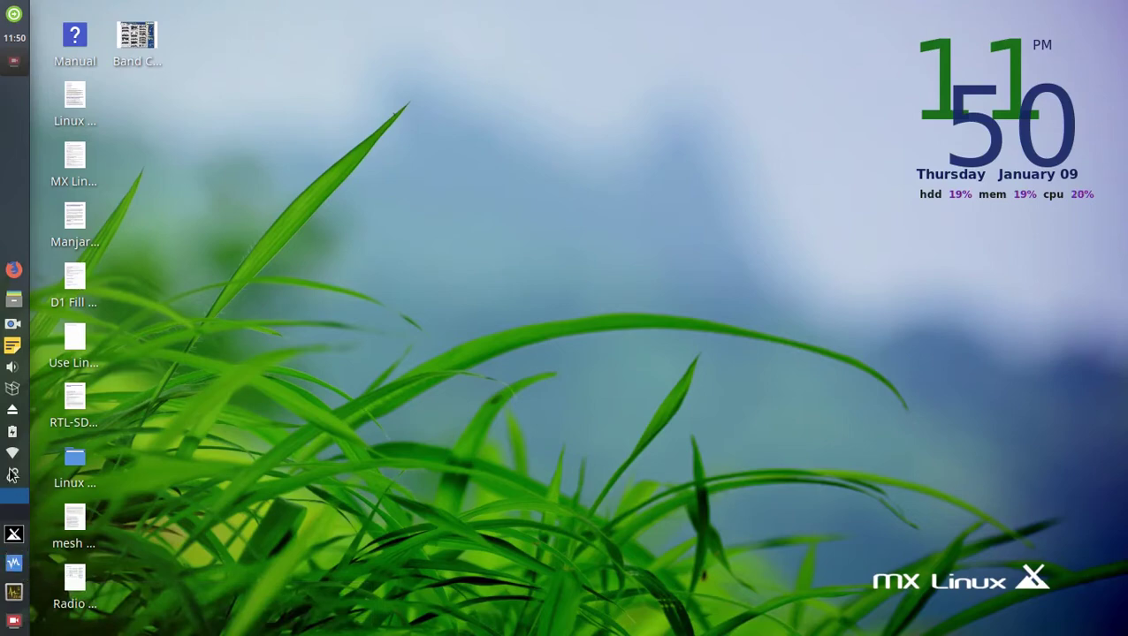
# Launch VirtualBox from the Accessories category of the MX applications menu.
pyautogui.click(15, 537)
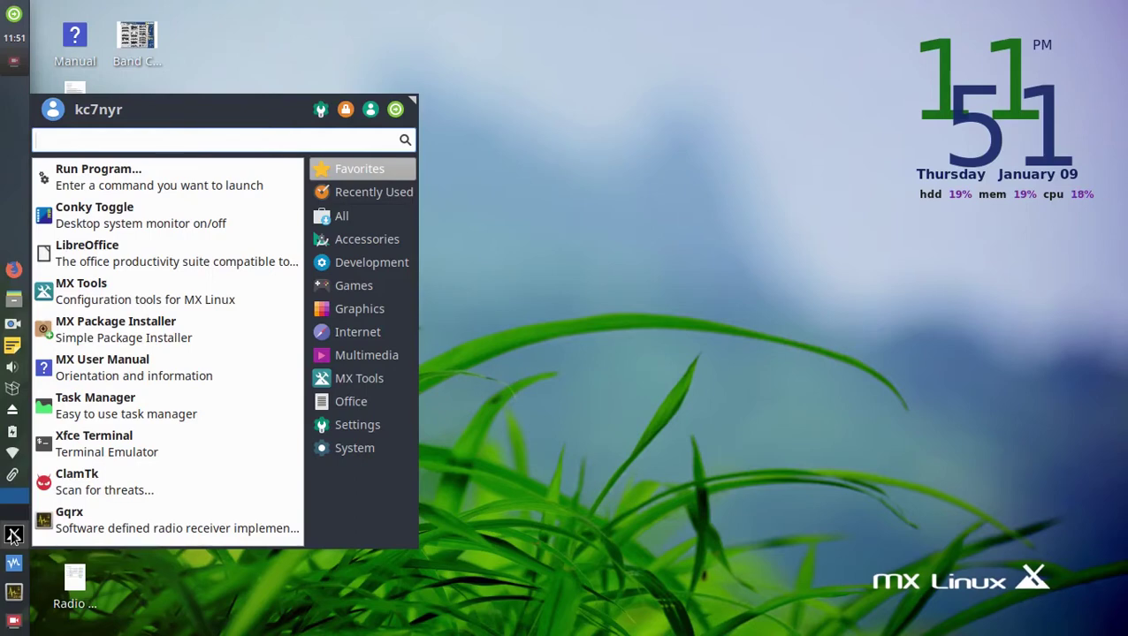
pyautogui.click(359, 244)
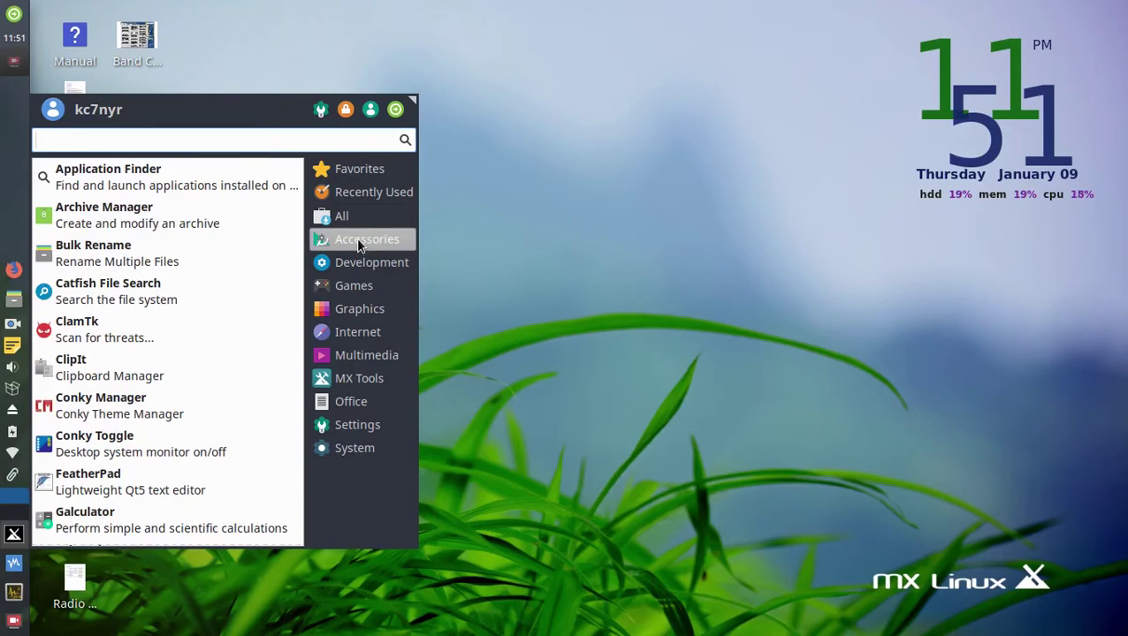
pyautogui.scroll(-7, 89, 263)
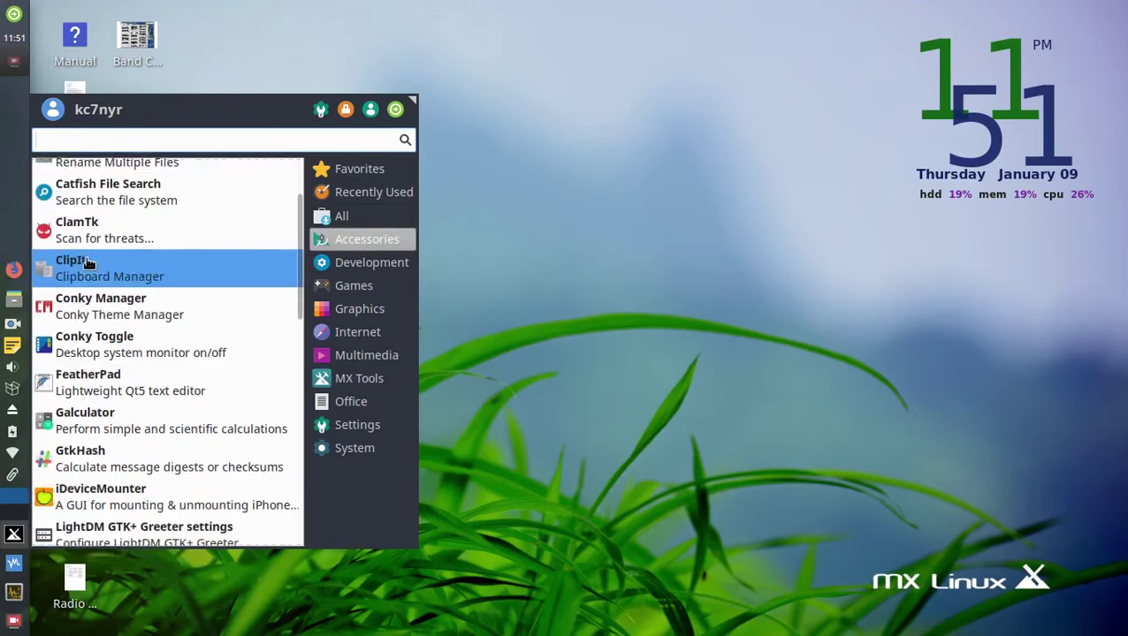
pyautogui.scroll(-8, 128, 295)
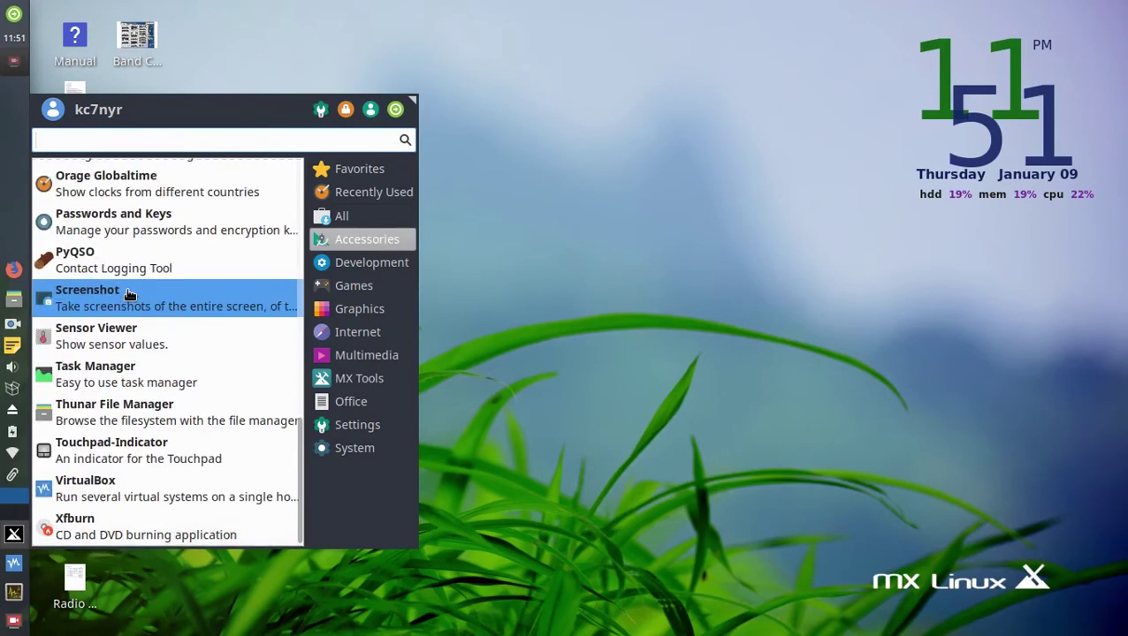
pyautogui.click(124, 497)
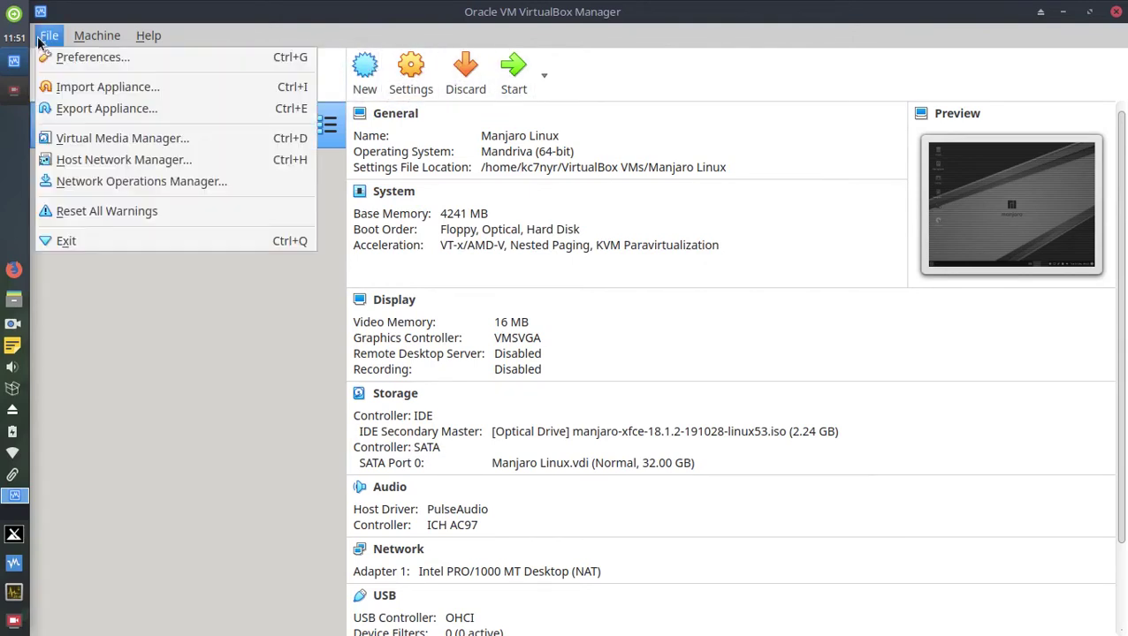
# Start a new virtual machine and name it 'Skylinux'.
pyautogui.moveTo(82, 39)
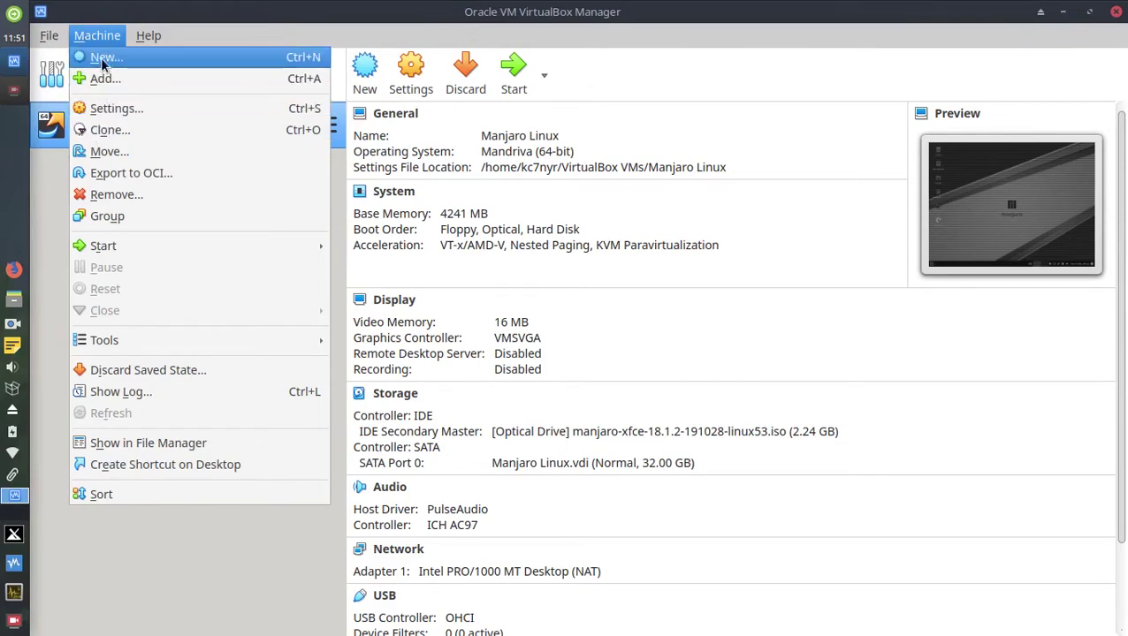
pyautogui.click(381, 83)
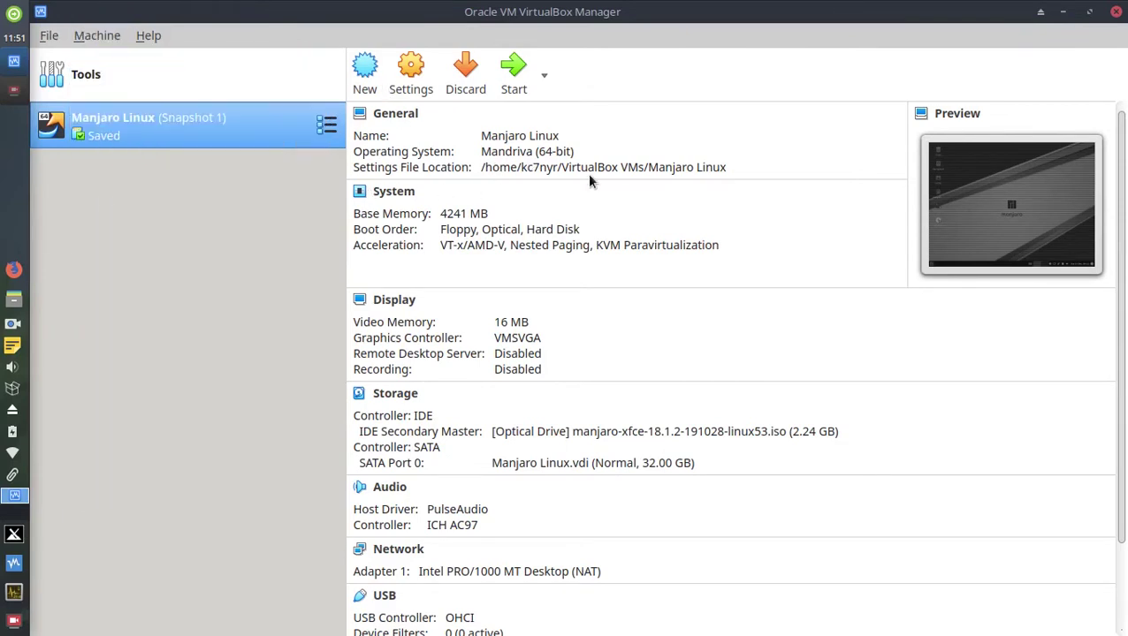
pyautogui.click(365, 75)
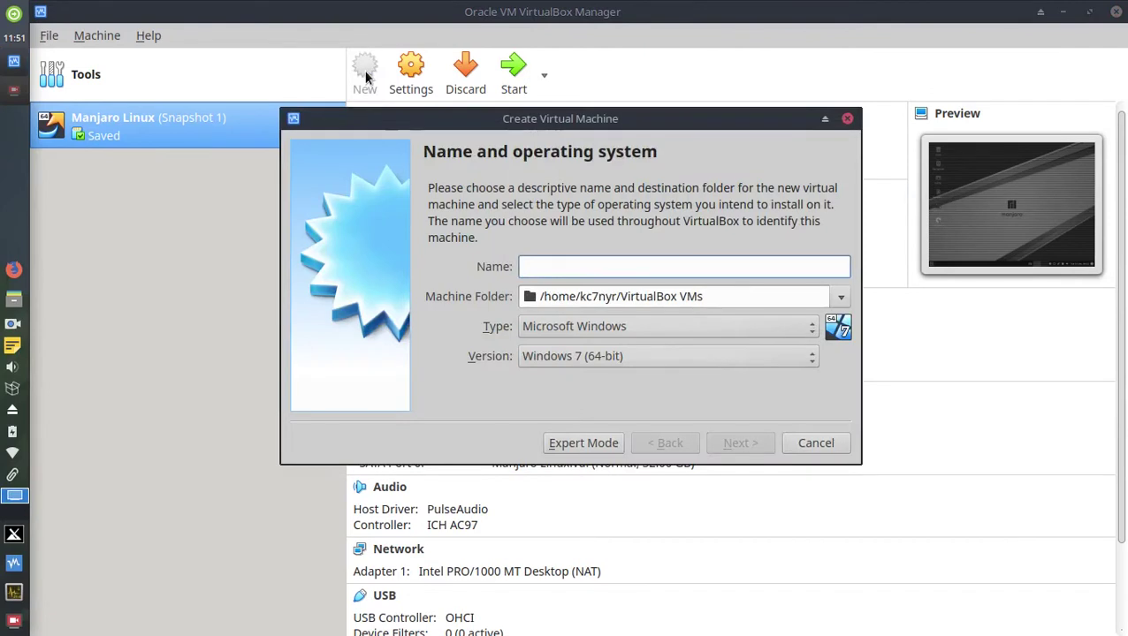
pyautogui.moveTo(554, 127); pyautogui.dragTo(499, 117)
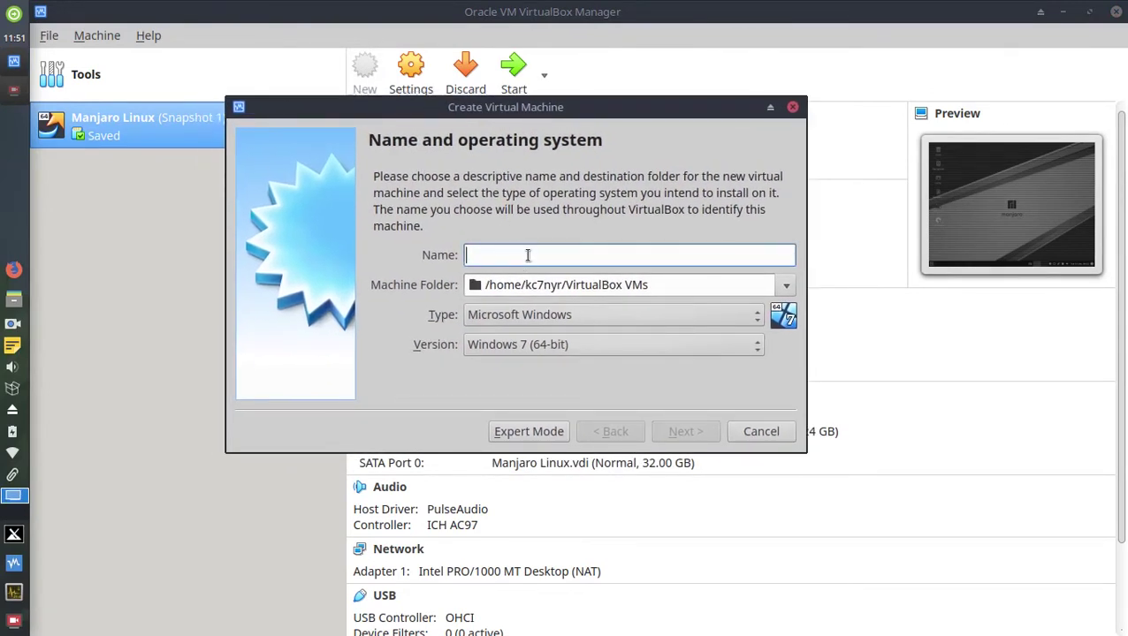
pyautogui.write('S')
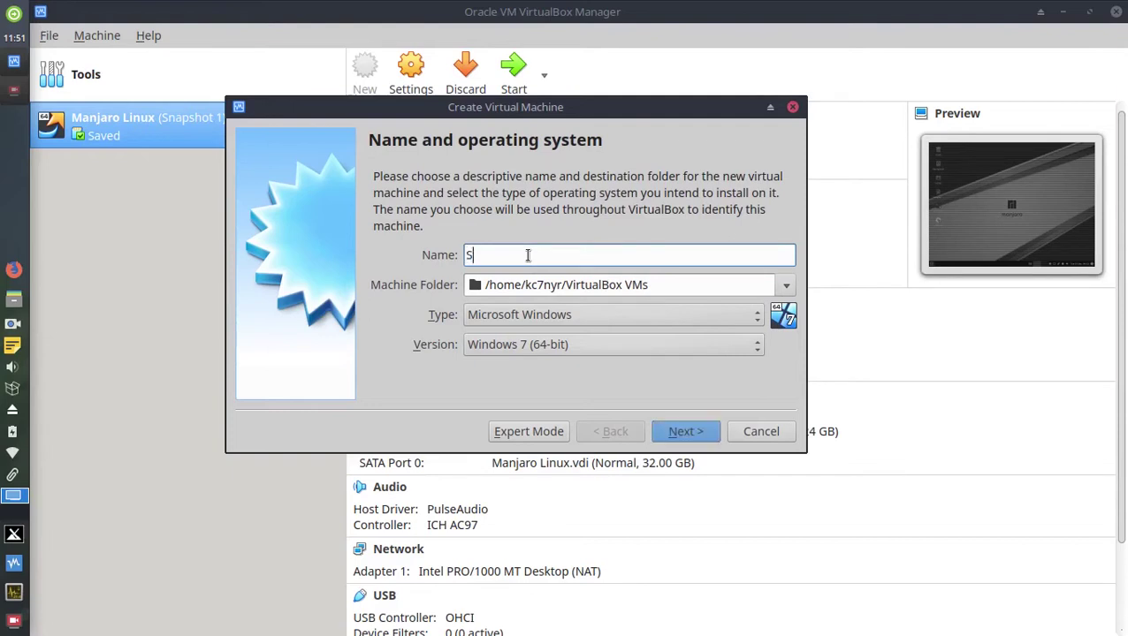
pyautogui.write('kylinux')
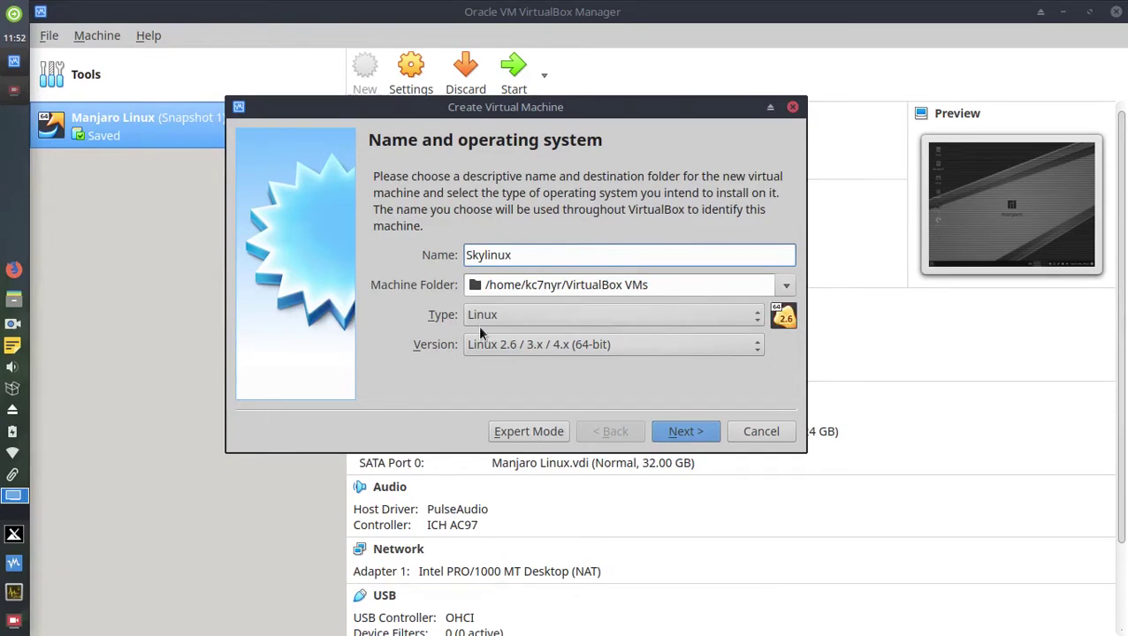
# Keep type Linux with version Linux 2.6 / 3.x / 4.x (64-bit) and continue to memory.
pyautogui.click(742, 317)
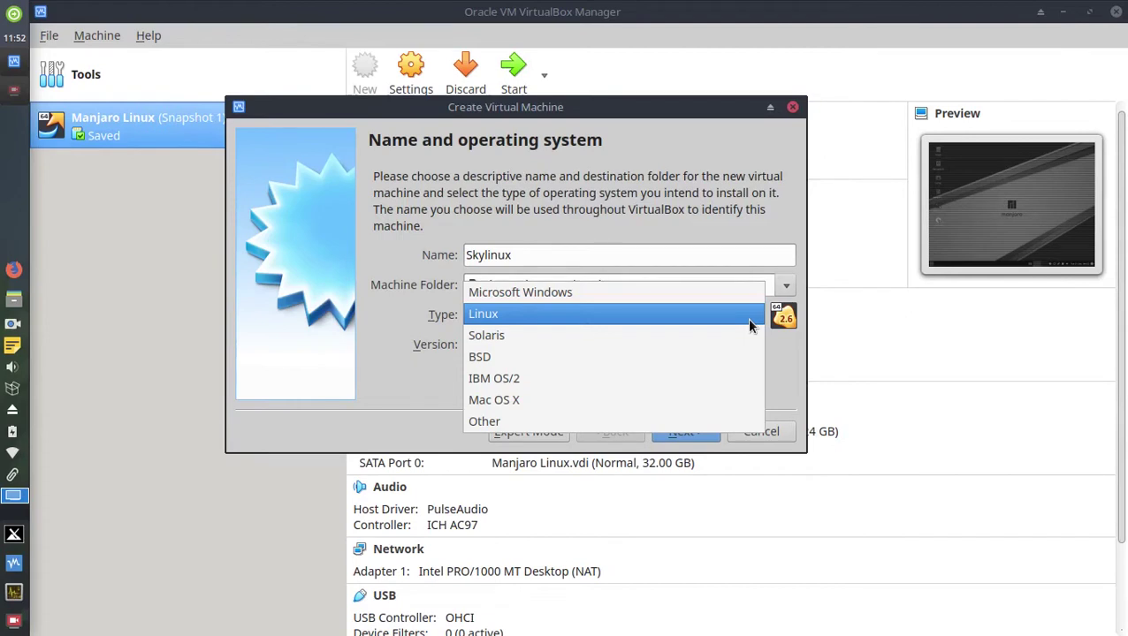
pyautogui.click(750, 321)
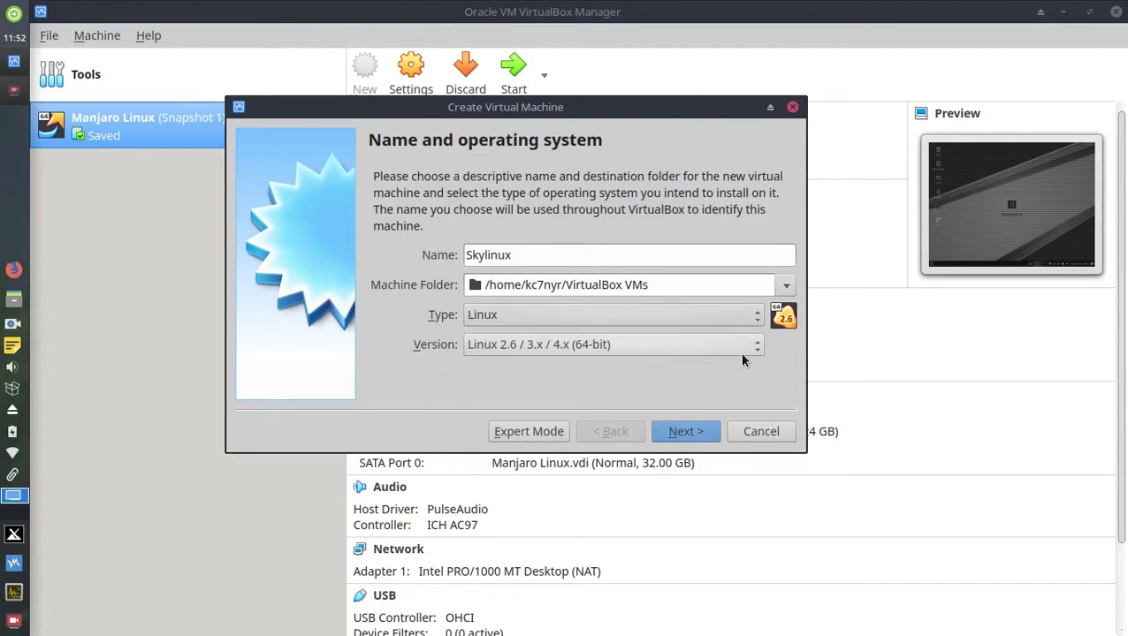
pyautogui.click(742, 354)
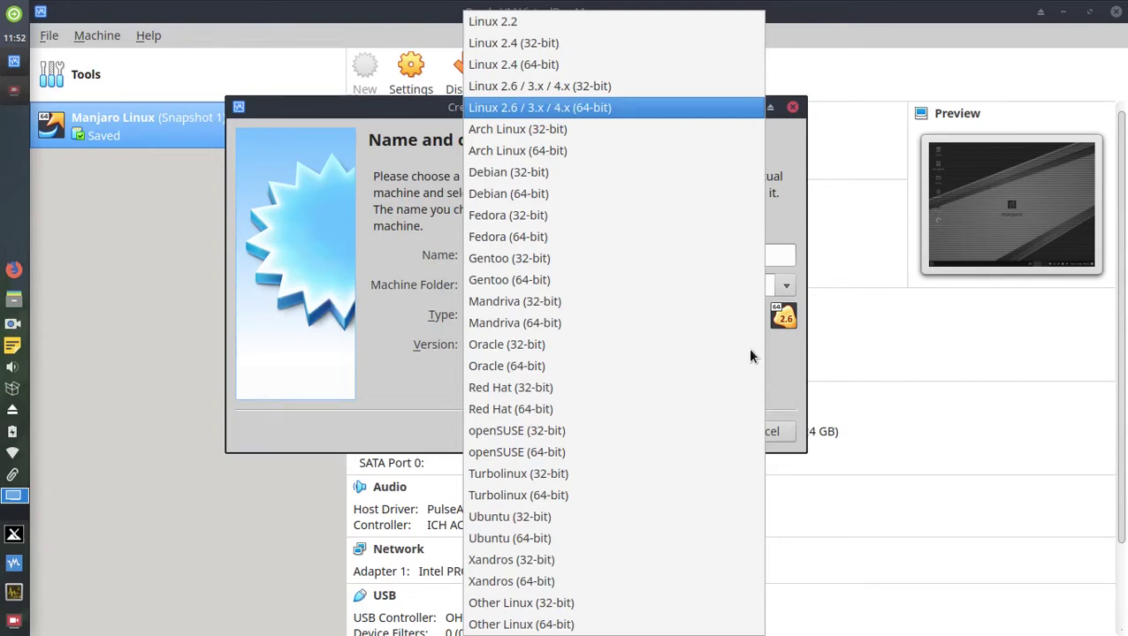
pyautogui.click(655, 112)
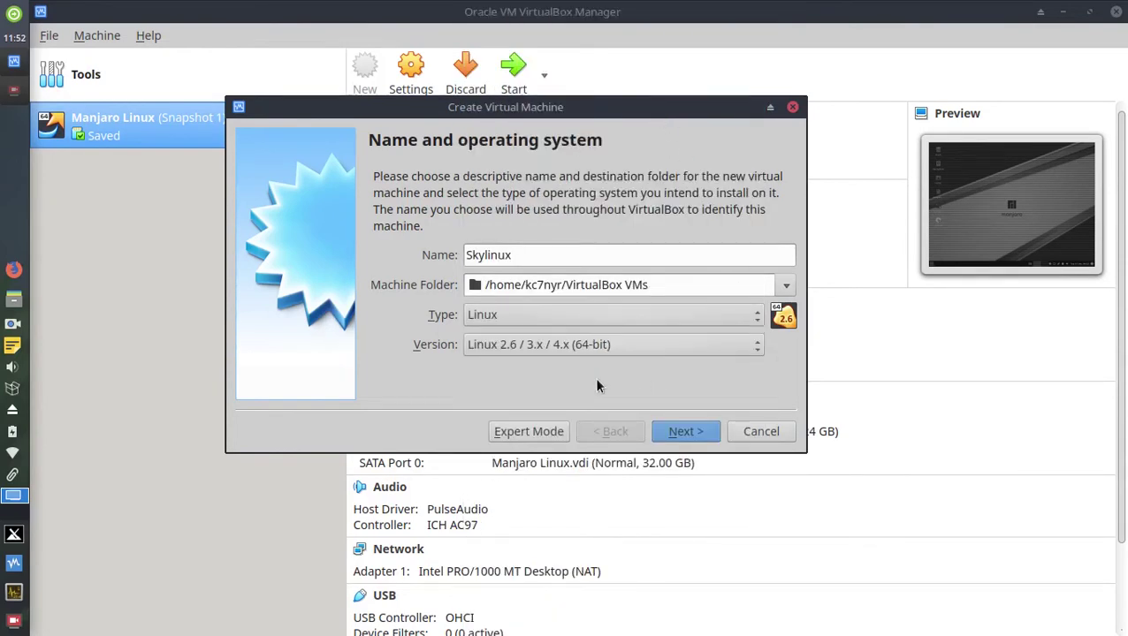
pyautogui.moveTo(631, 115); pyautogui.dragTo(670, 127)
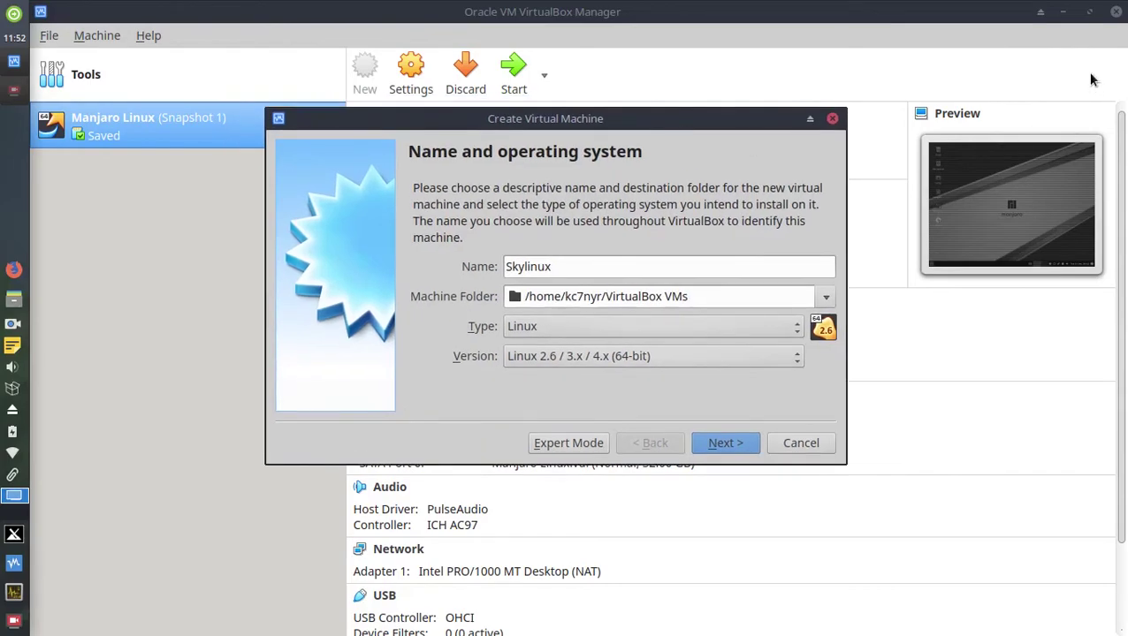
pyautogui.click(1065, 13)
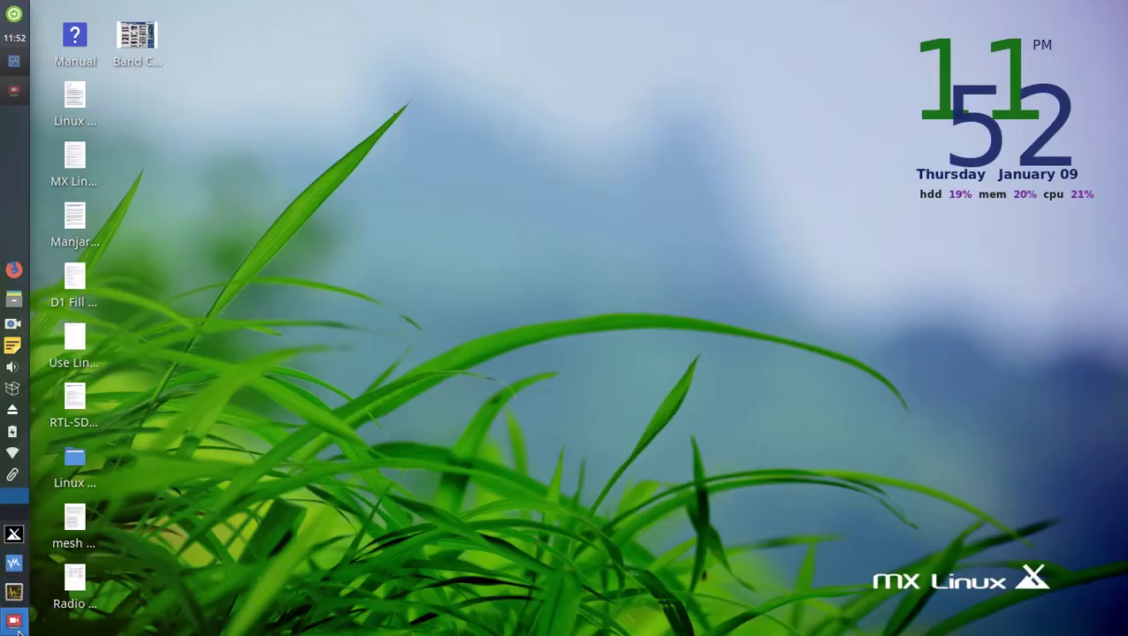
pyautogui.click(14, 592)
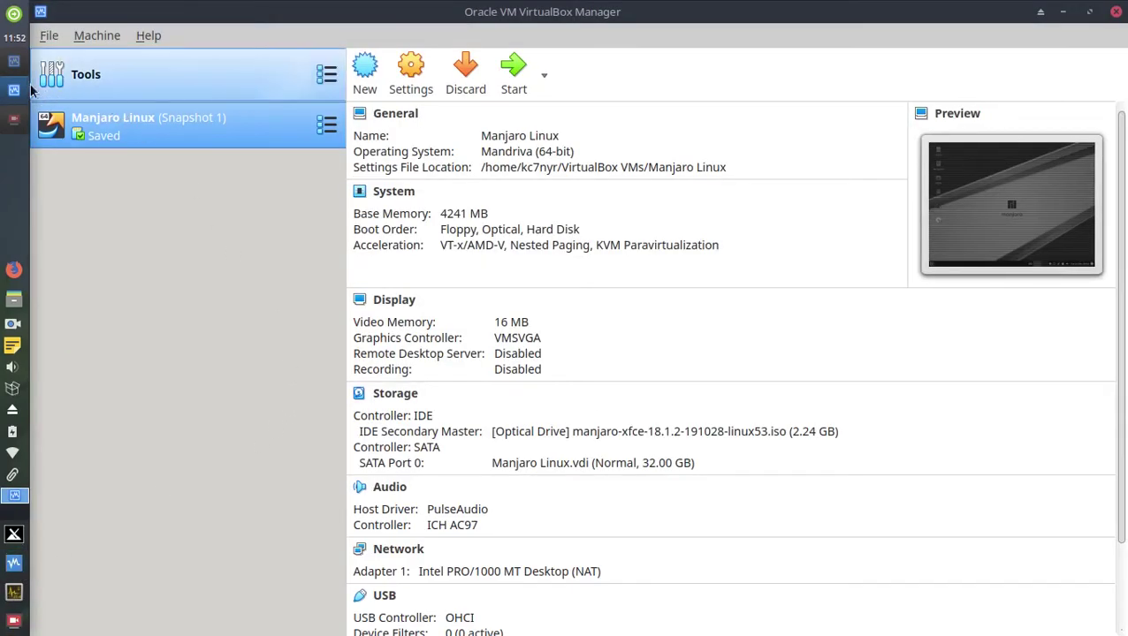
pyautogui.click(1117, 12)
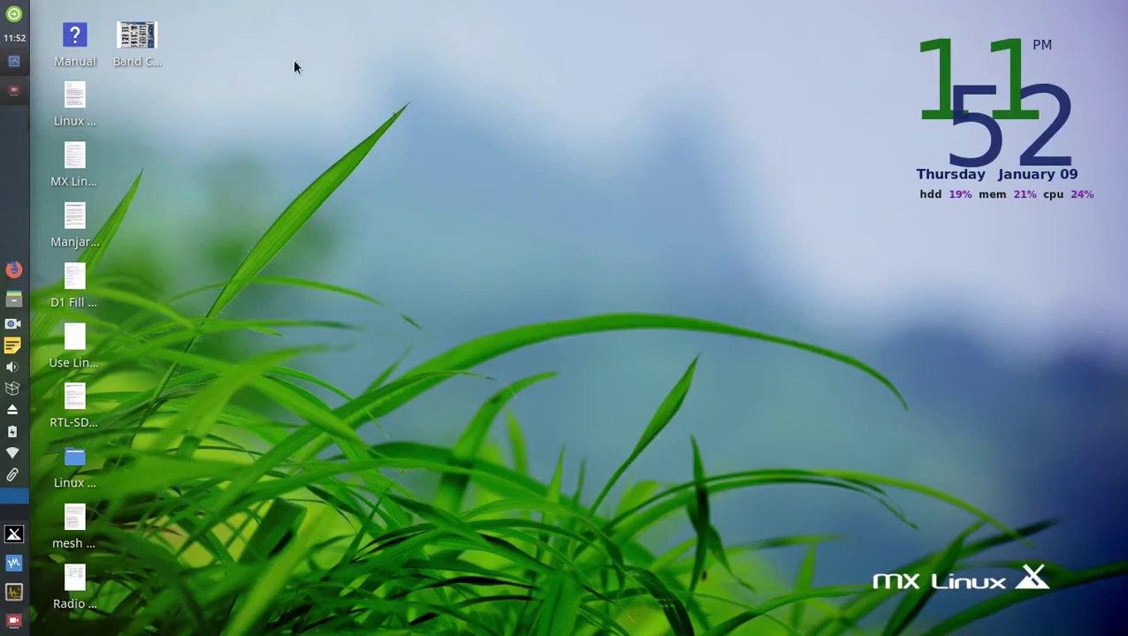
pyautogui.click(18, 63)
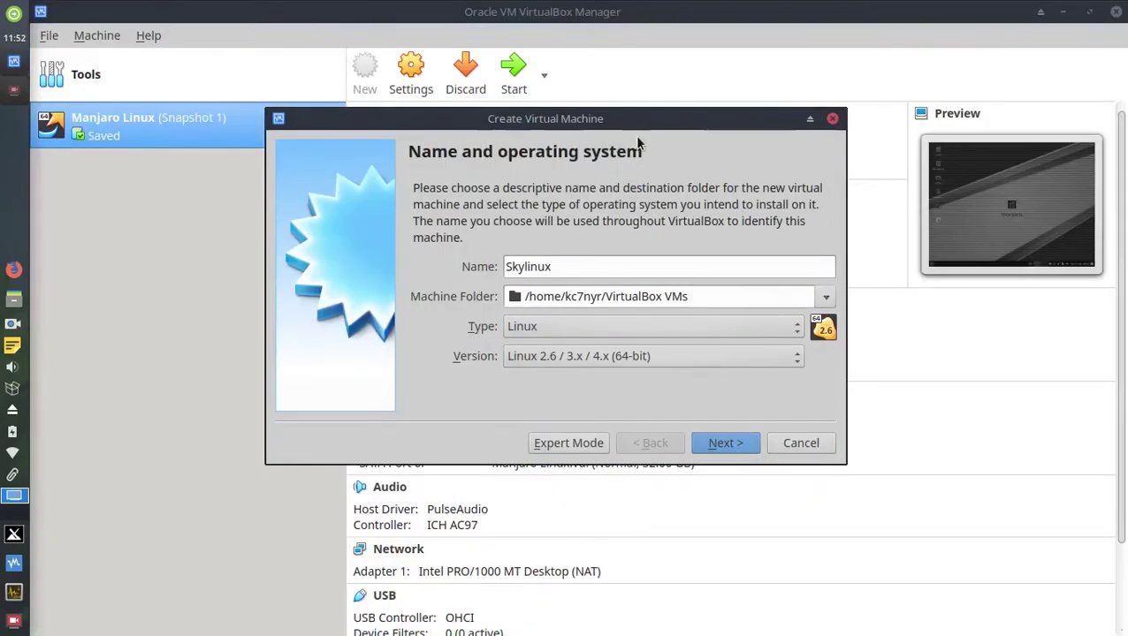
pyautogui.moveTo(652, 118)
pyautogui.mouseDown()
pyautogui.moveTo(695, 156)
pyautogui.moveTo(662, 180)
pyautogui.moveTo(674, 116)
pyautogui.mouseUp()
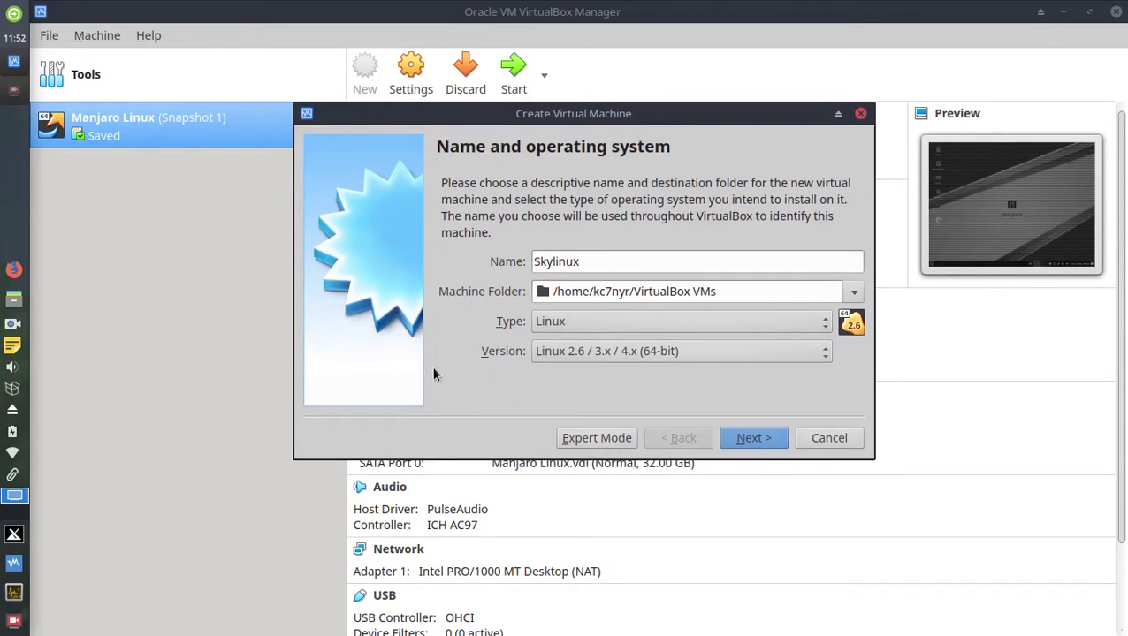
pyautogui.click(752, 439)
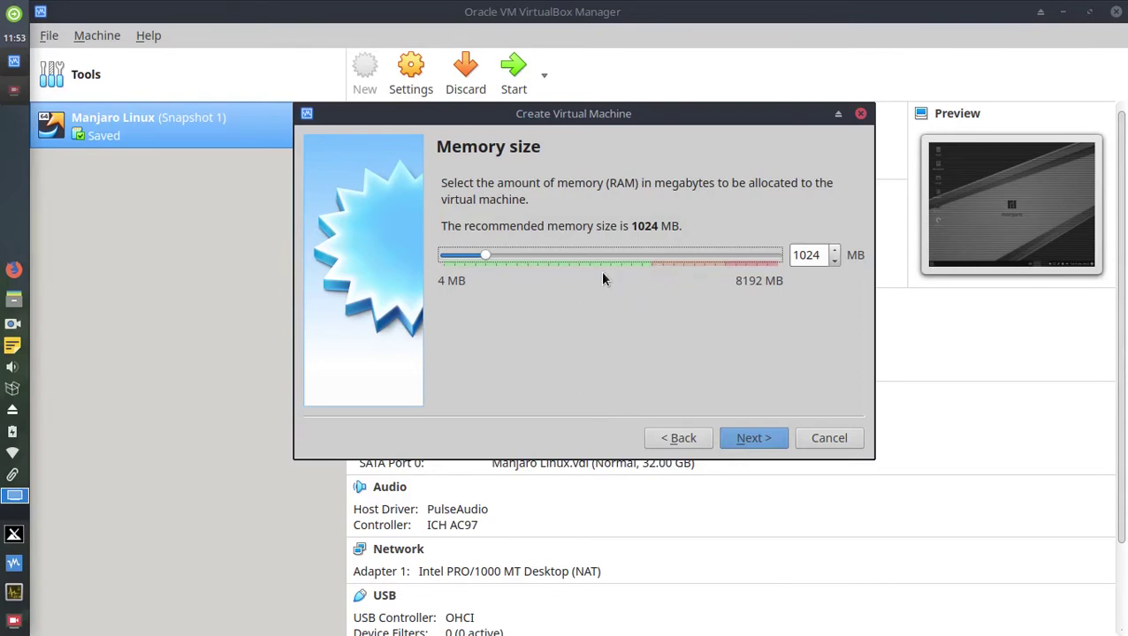
# Raise the Skylinux memory to 4363 MB and continue to the hard disk step.
pyautogui.moveTo(500, 259); pyautogui.dragTo(623, 255)
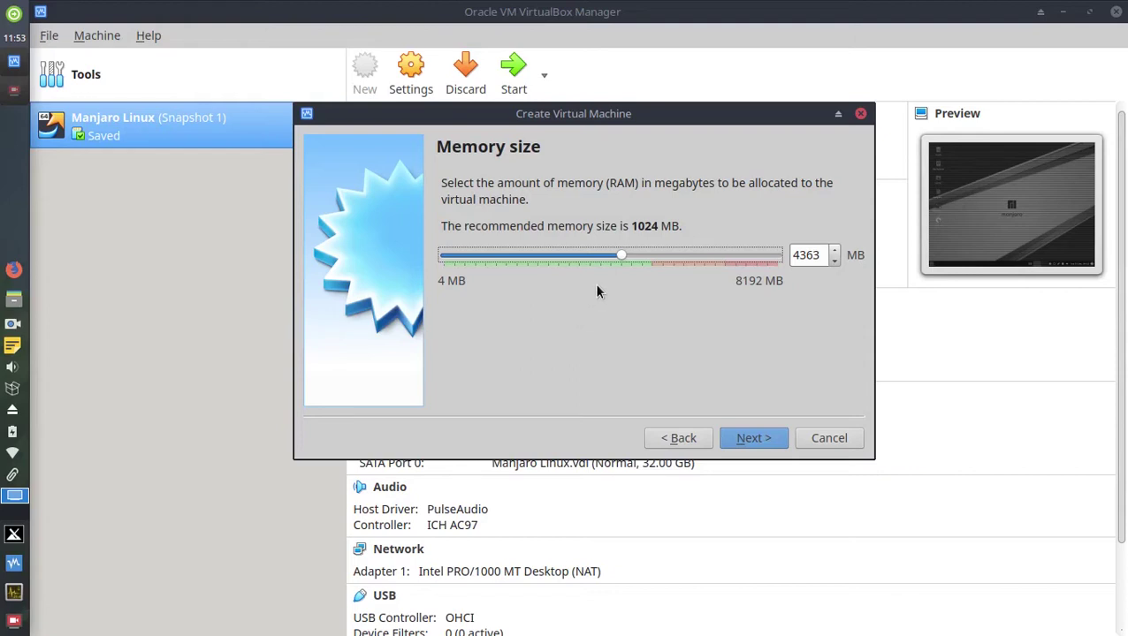
pyautogui.click(753, 438)
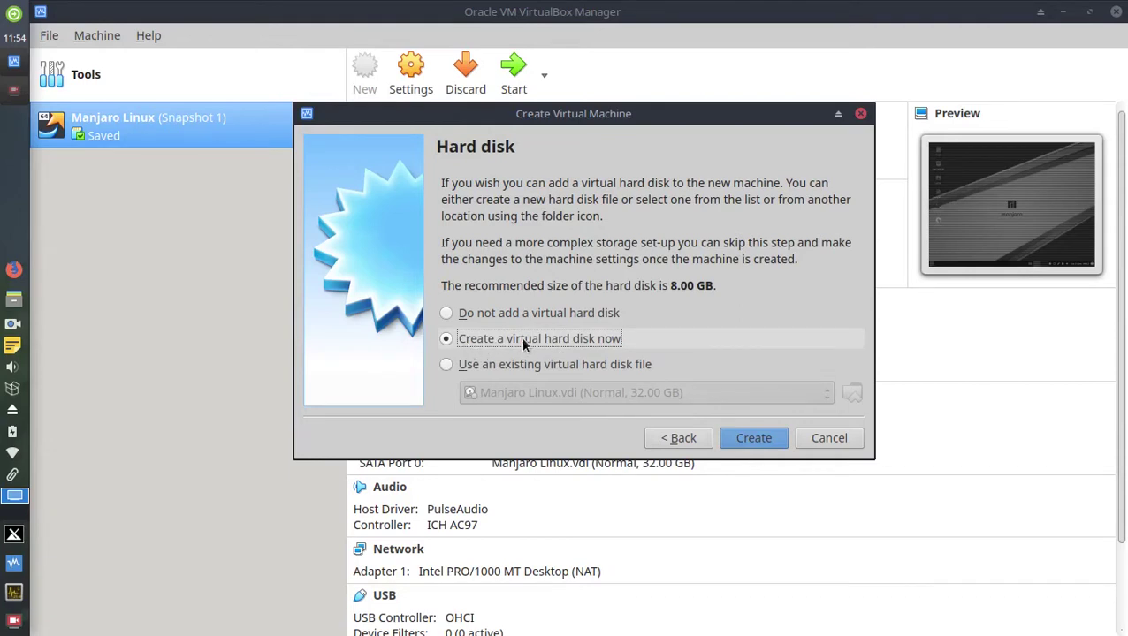
# Choose to create a new virtual hard disk and keep the VDI format.
pyautogui.click(754, 442)
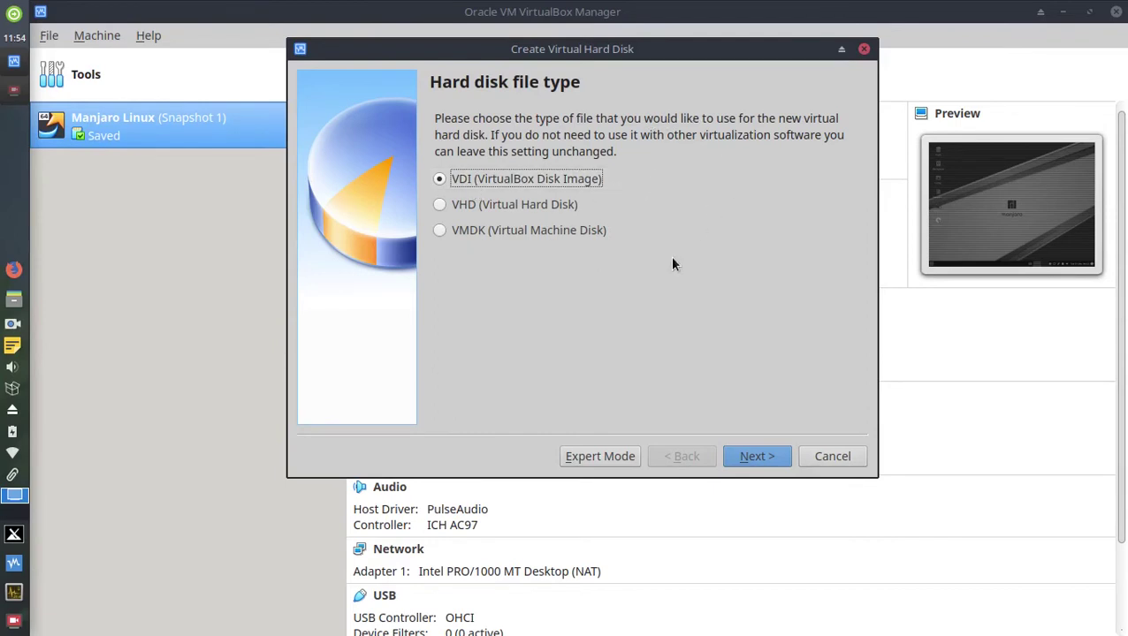
pyautogui.click(757, 458)
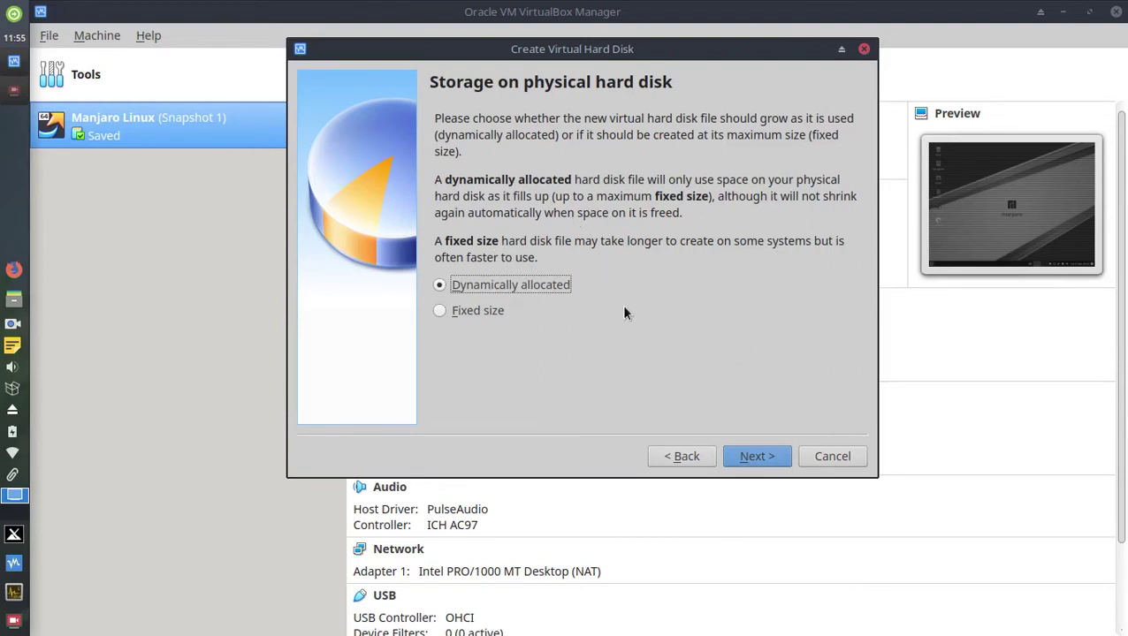
# Keep dynamic allocation, set the disk size to 32.00 GB, and create the machine.
pyautogui.click(758, 456)
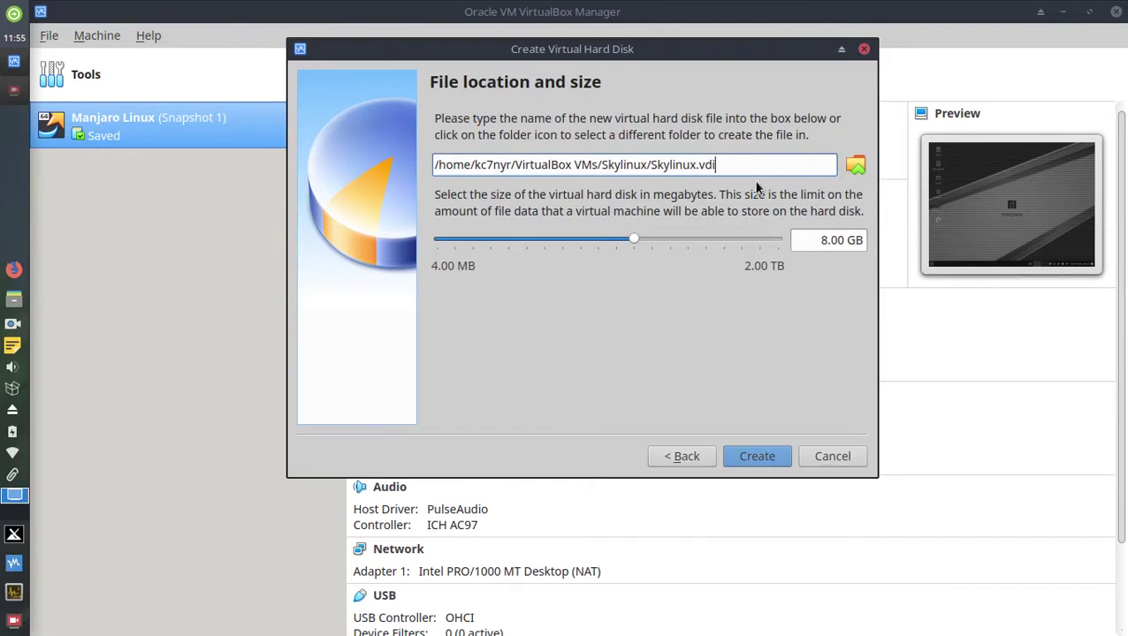
pyautogui.click(852, 169)
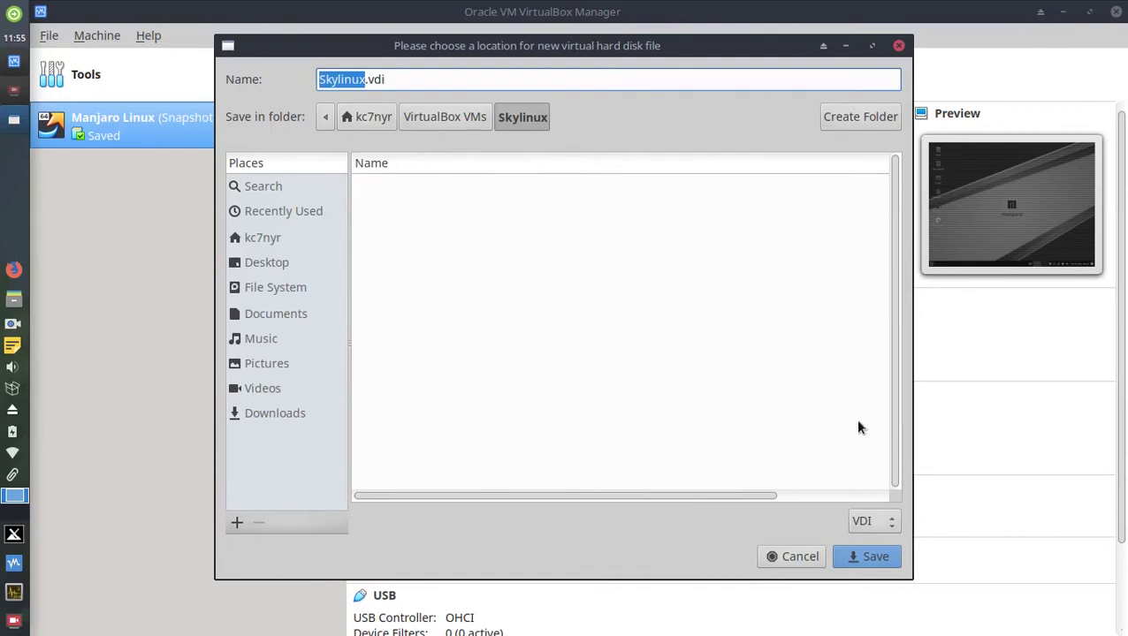
pyautogui.click(899, 46)
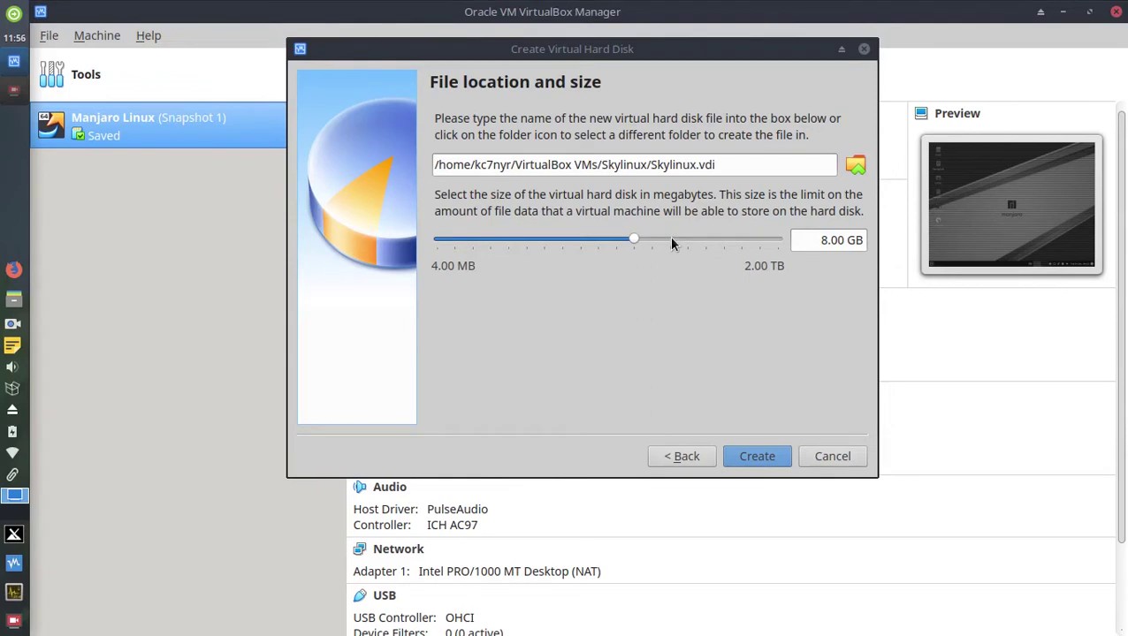
pyautogui.click(698, 241)
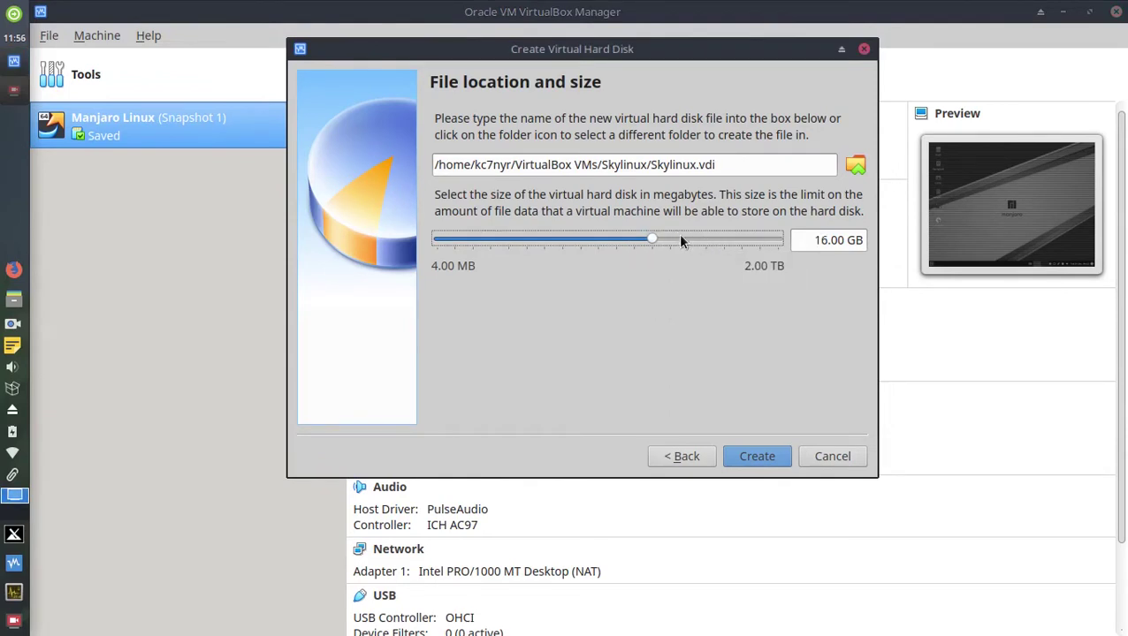
pyautogui.click(687, 240)
pyautogui.click(758, 456)
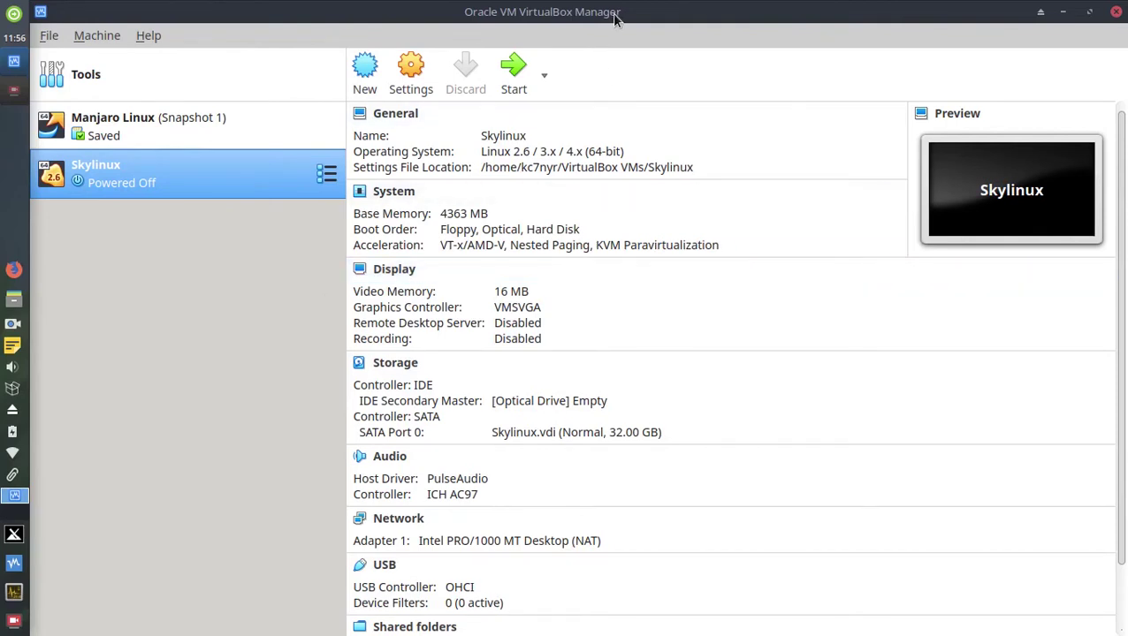
# Start Skylinux and pick skywavelinux-3.1.1.iso from Downloads as its start-up disk.
pyautogui.click(511, 87)
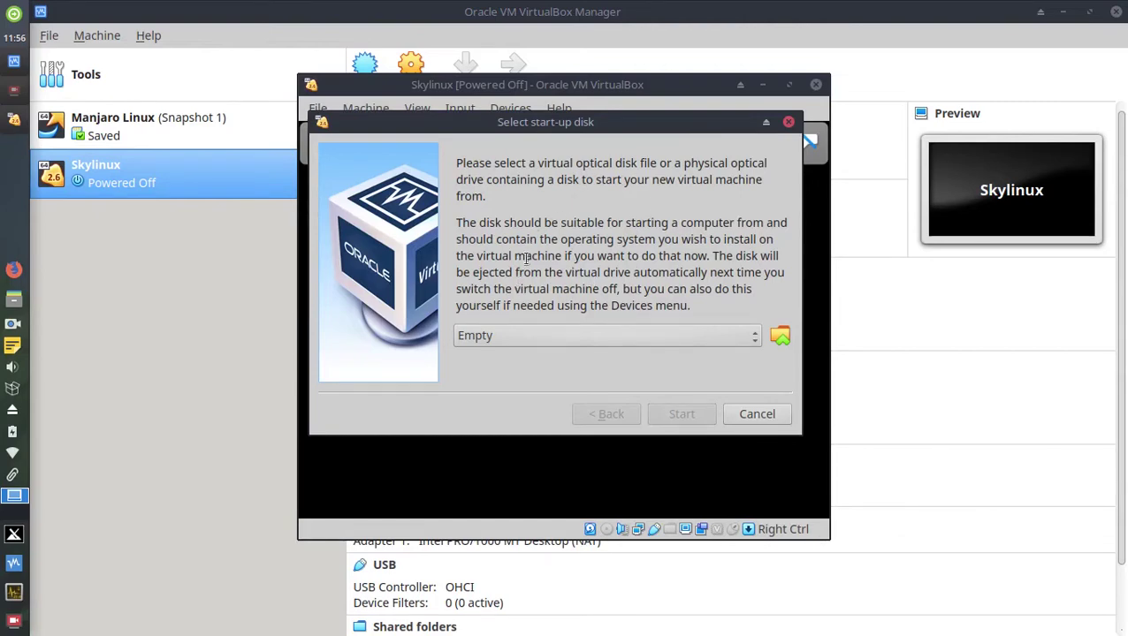
pyautogui.click(781, 341)
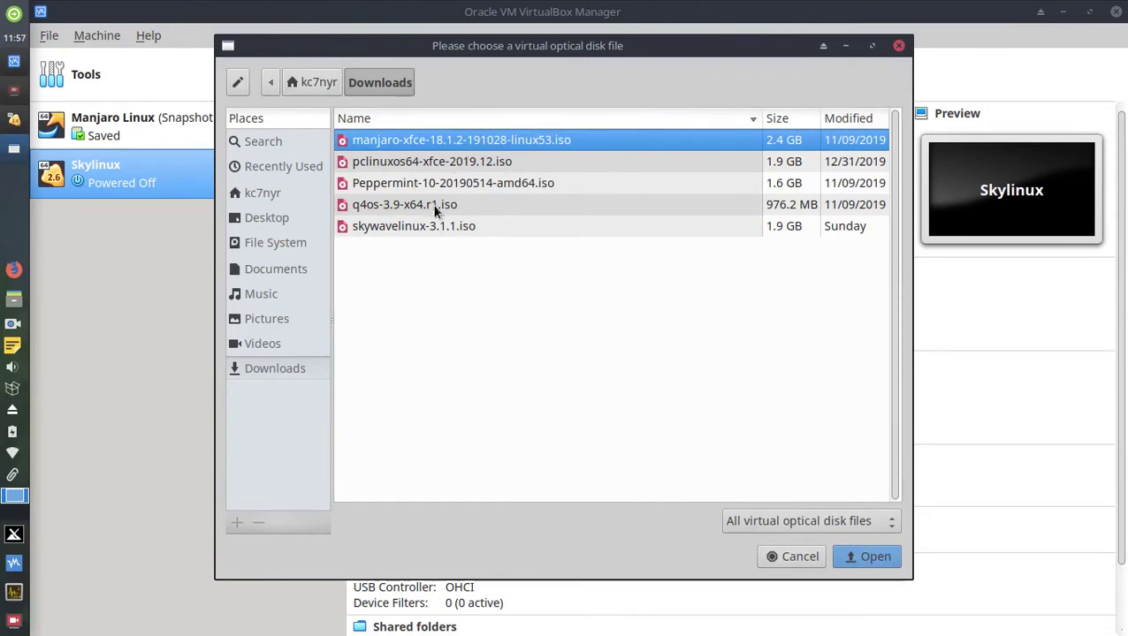
pyautogui.click(406, 228)
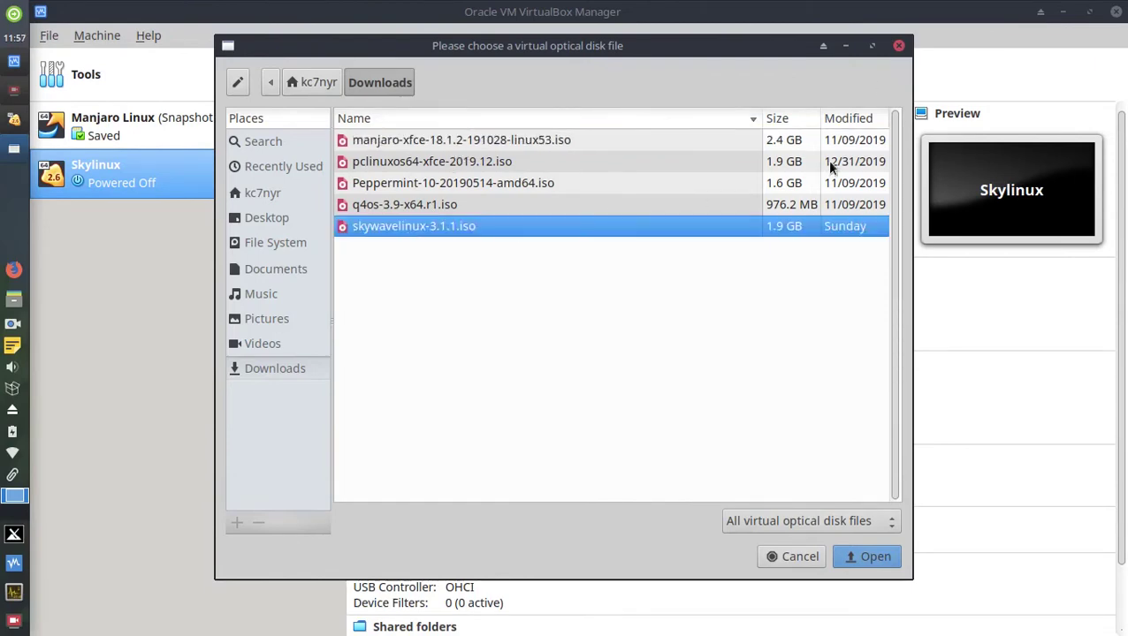
pyautogui.click(898, 45)
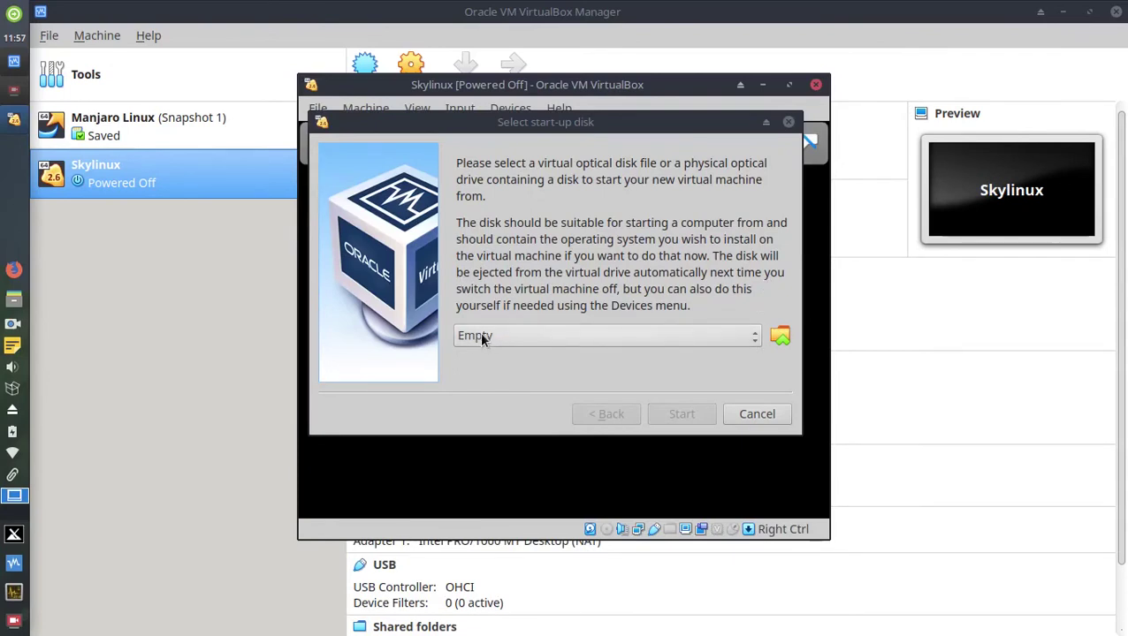
pyautogui.click(633, 332)
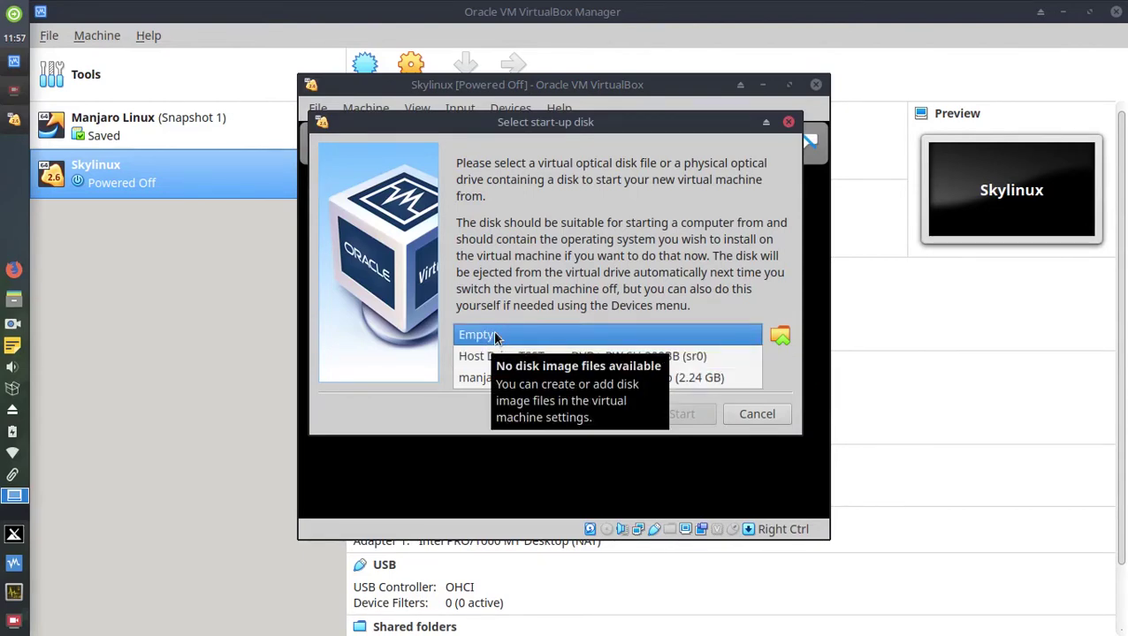
pyautogui.click(610, 262)
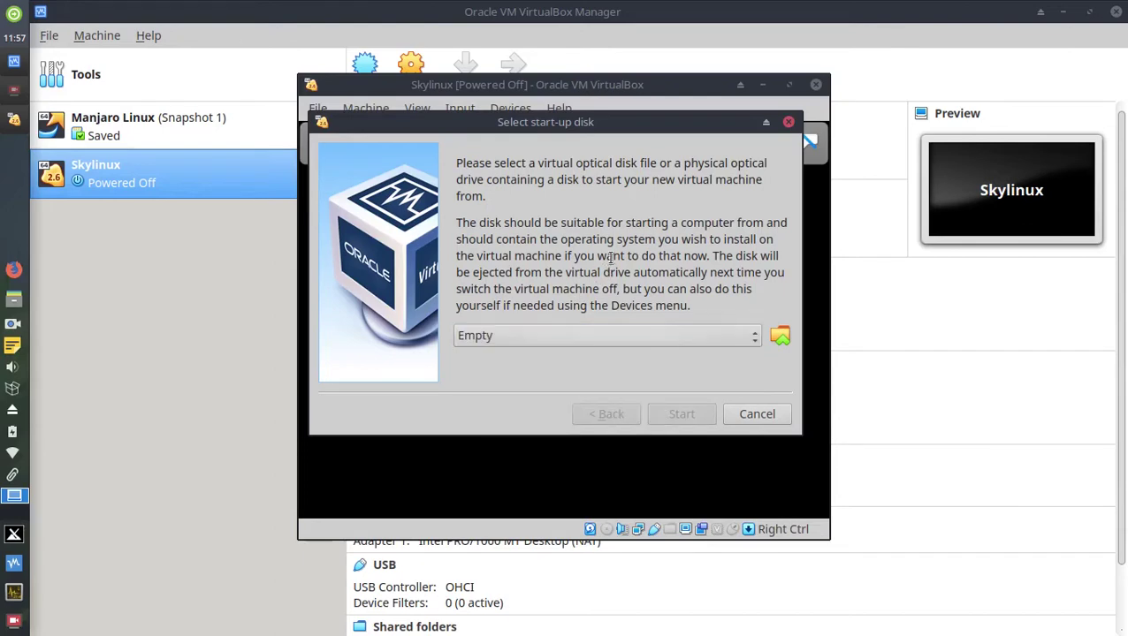
pyautogui.click(782, 344)
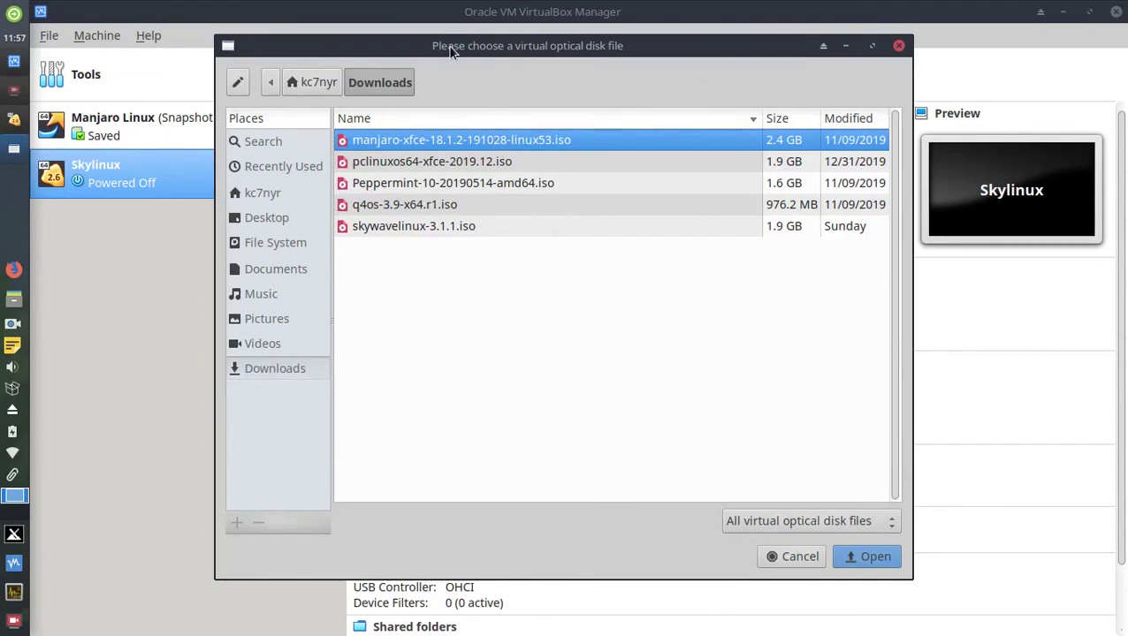
pyautogui.moveTo(449, 46)
pyautogui.mouseDown()
pyautogui.moveTo(493, 89)
pyautogui.moveTo(465, 55)
pyautogui.mouseUp()
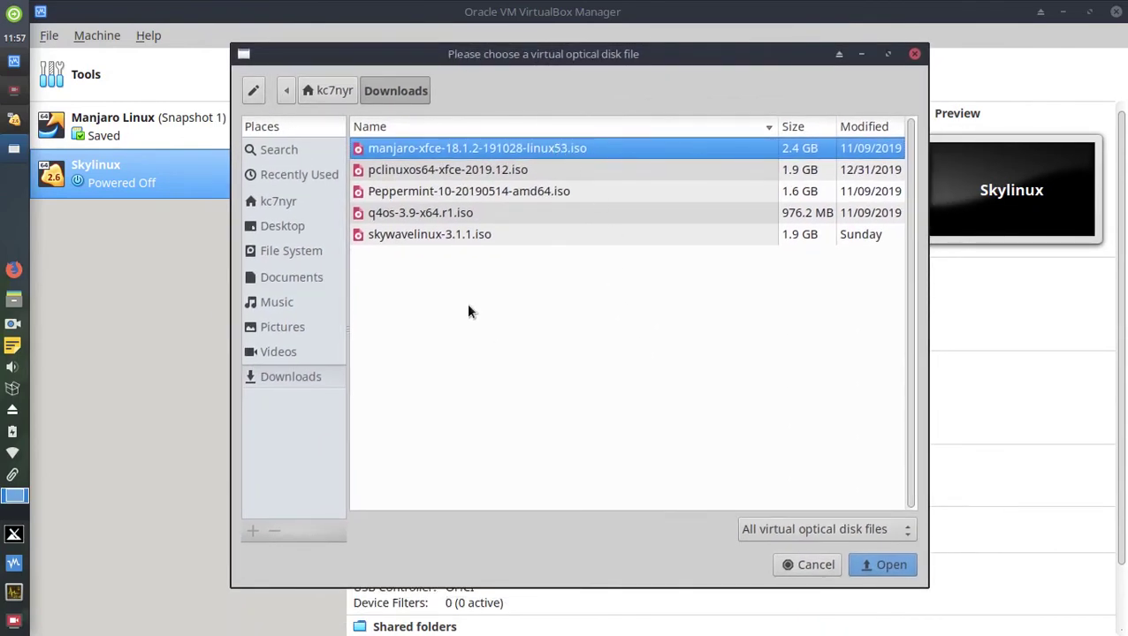
pyautogui.click(385, 238)
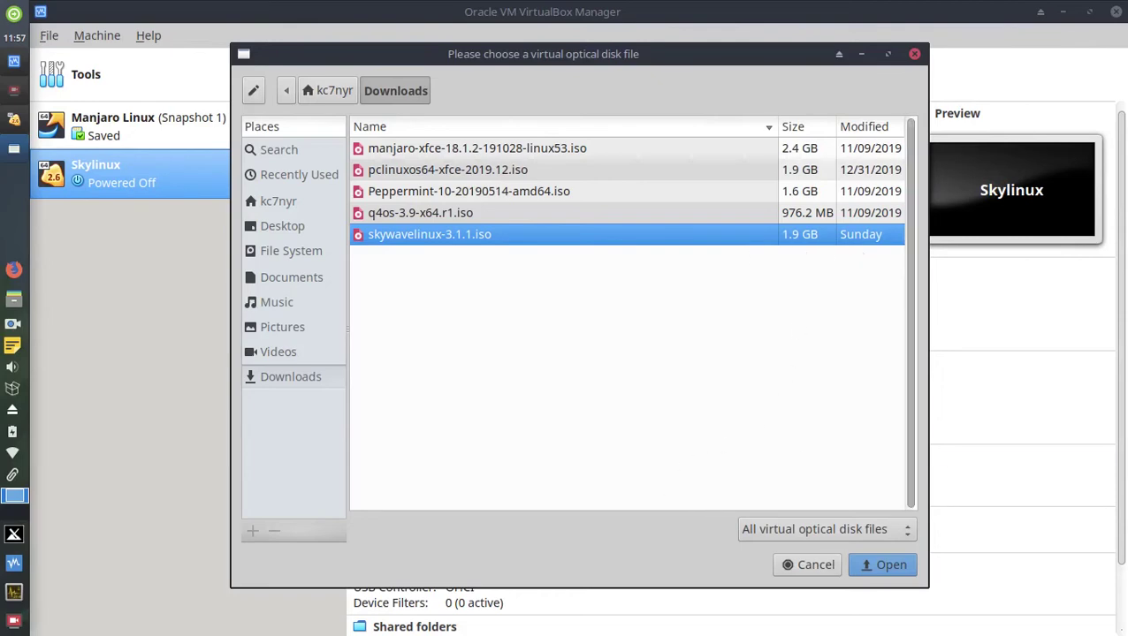
# Confirm skywavelinux-3.1.1.iso and boot the Skylinux machine from it.
pyautogui.click(891, 566)
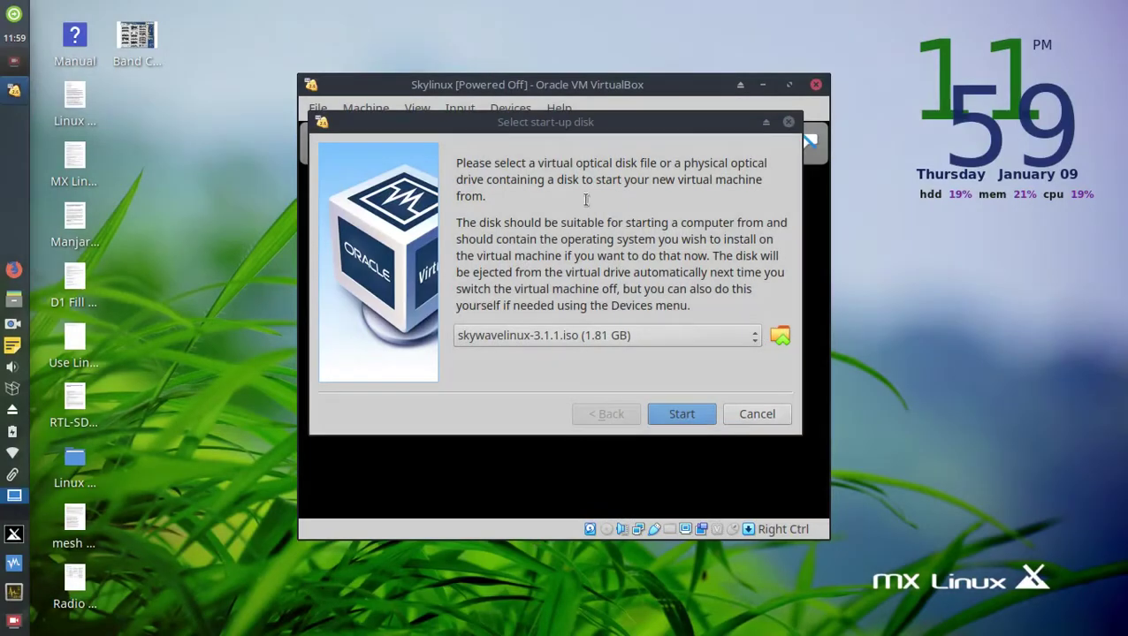
pyautogui.moveTo(499, 129); pyautogui.dragTo(528, 186)
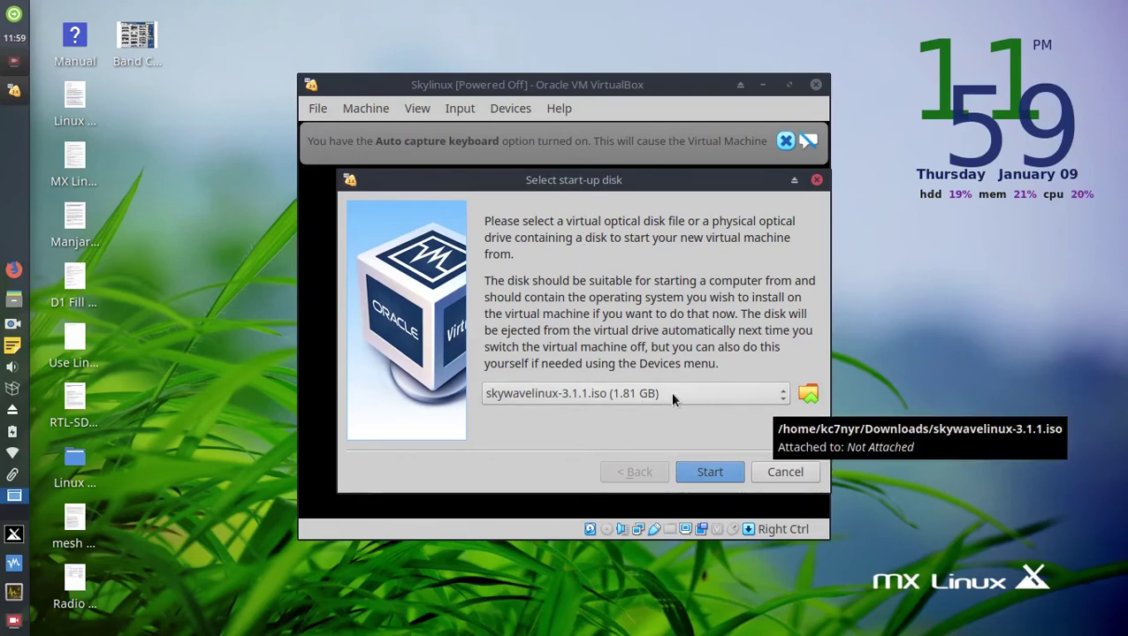
pyautogui.click(717, 475)
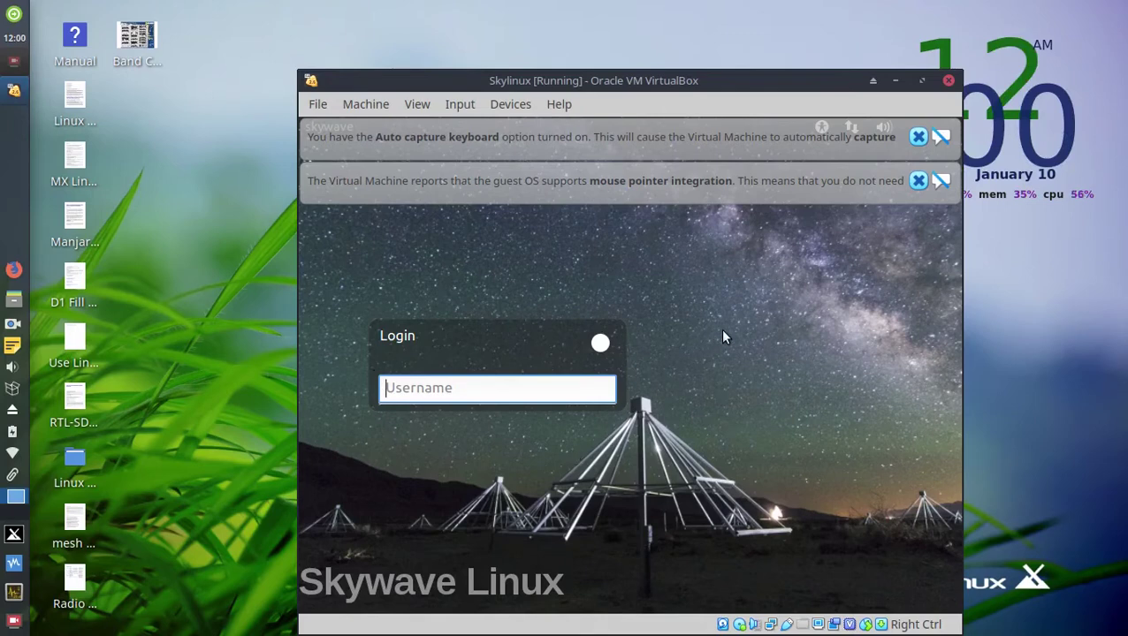
# Shift the VM window left and dismiss the keyboard auto-capture and mouse integration notices.
pyautogui.moveTo(795, 76); pyautogui.dragTo(882, 84)
pyautogui.click(858, 159)
pyautogui.click(855, 116)
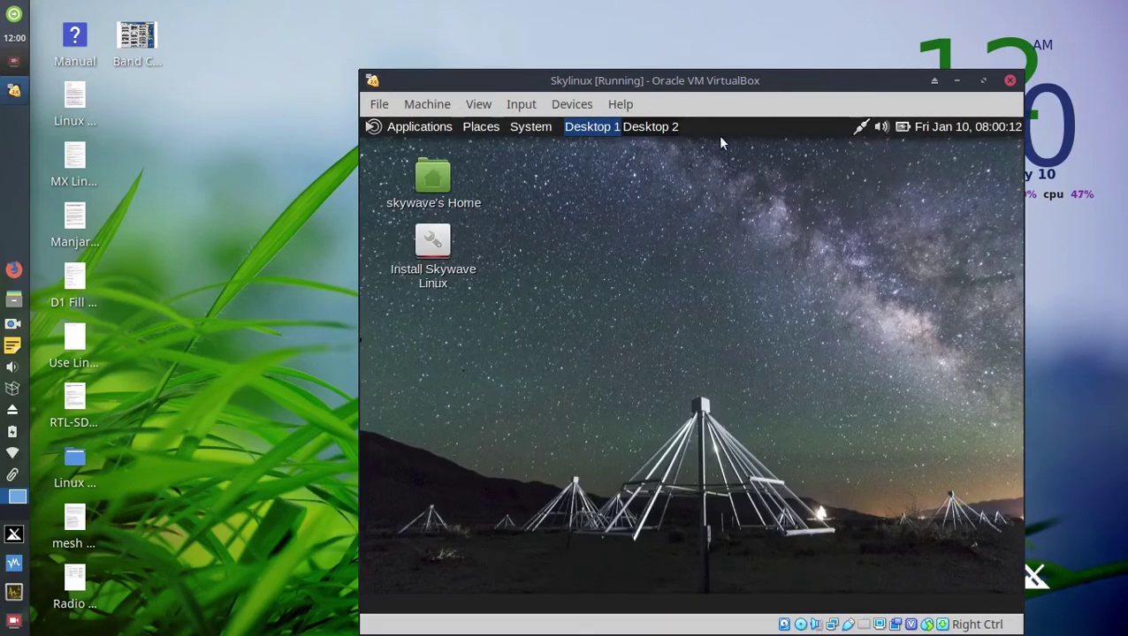
# Leave the Skylinux window unmaximized and positioned further up and left on the host desktop.
pyautogui.moveTo(776, 88); pyautogui.dragTo(675, 72)
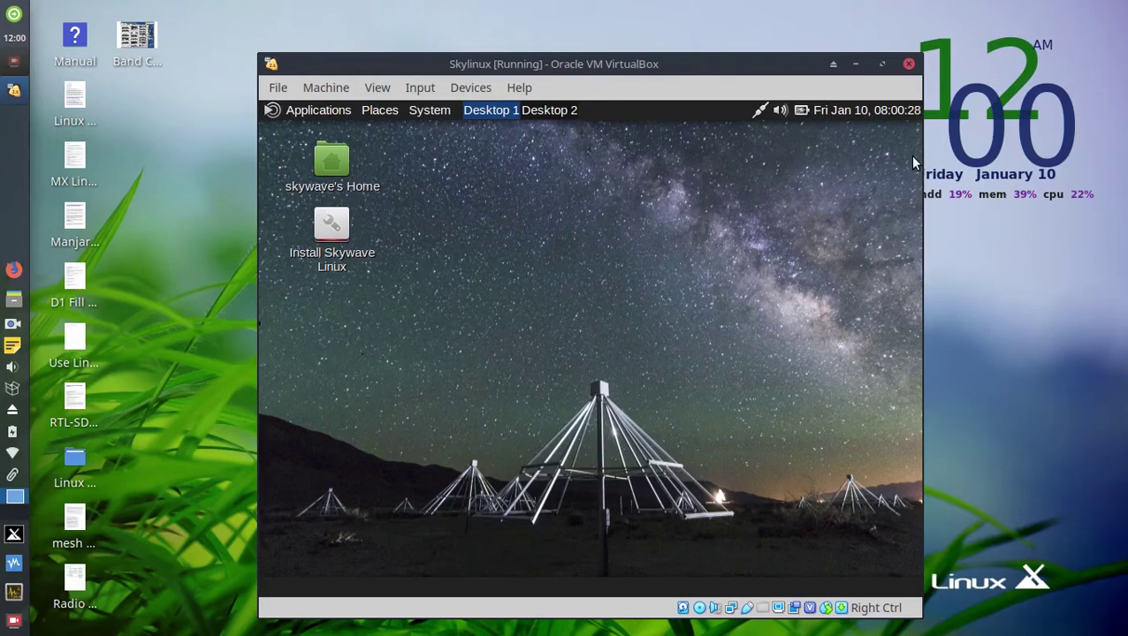
pyautogui.moveTo(790, 68)
pyautogui.mouseDown()
pyautogui.moveTo(718, 51)
pyautogui.moveTo(925, 42)
pyautogui.moveTo(785, 120)
pyautogui.moveTo(790, 80)
pyautogui.mouseUp()
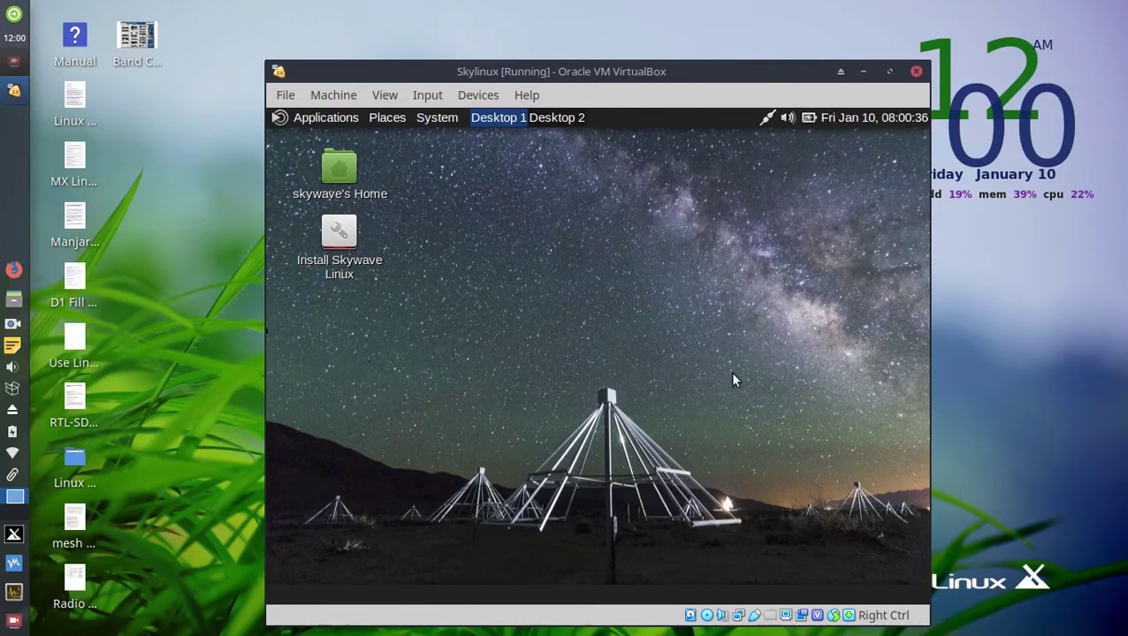
pyautogui.click(890, 72)
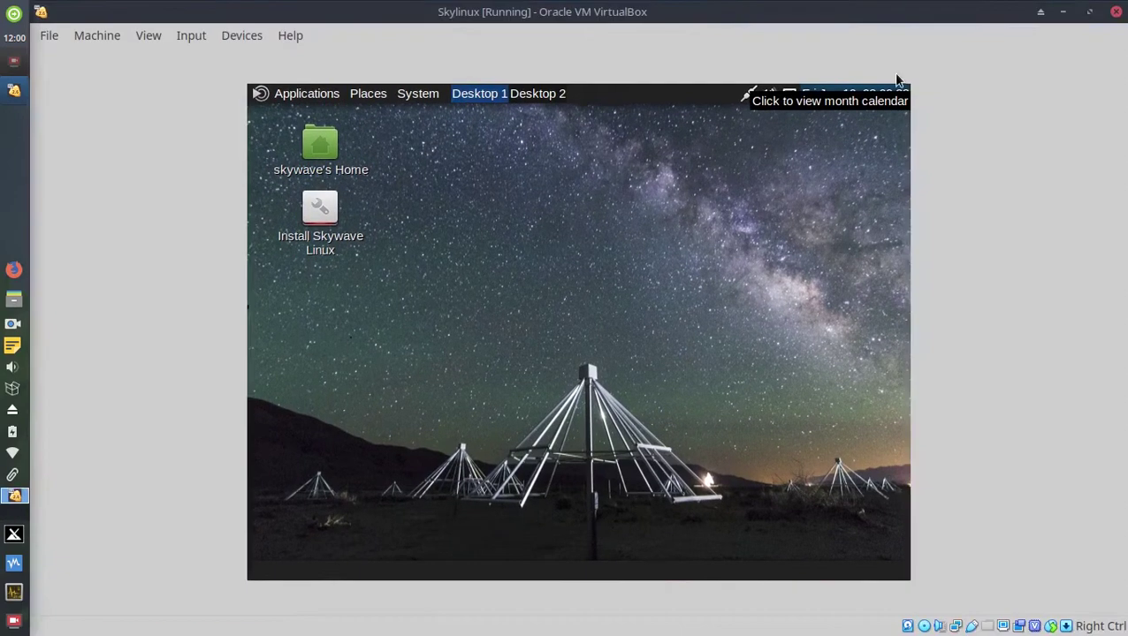
pyautogui.click(1090, 11)
pyautogui.moveTo(746, 82); pyautogui.dragTo(711, 66)
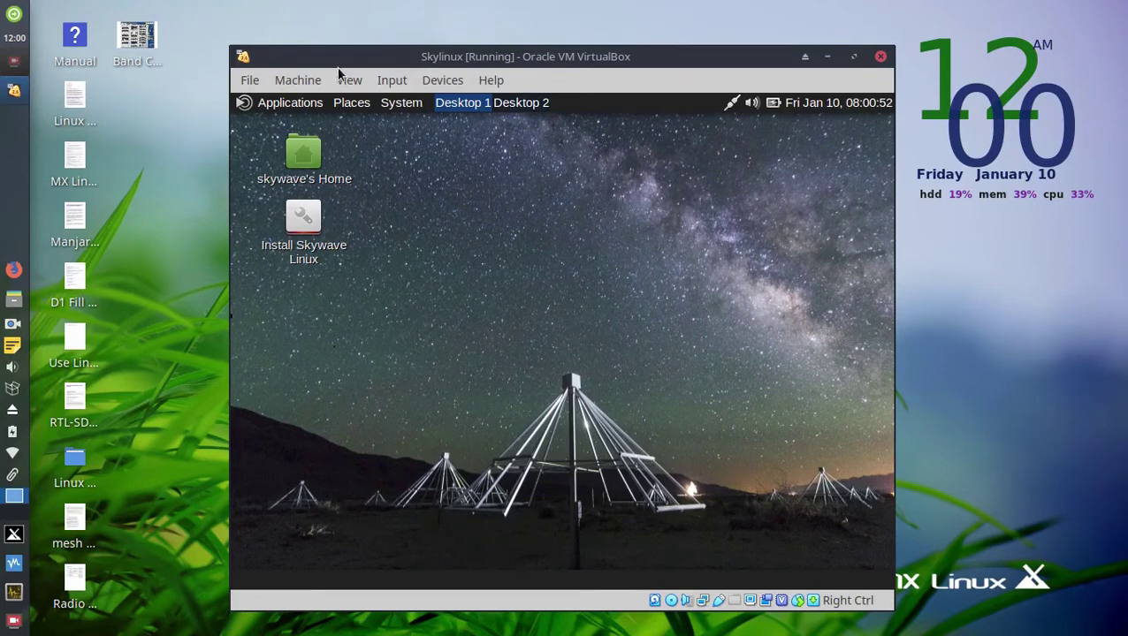
pyautogui.click(251, 81)
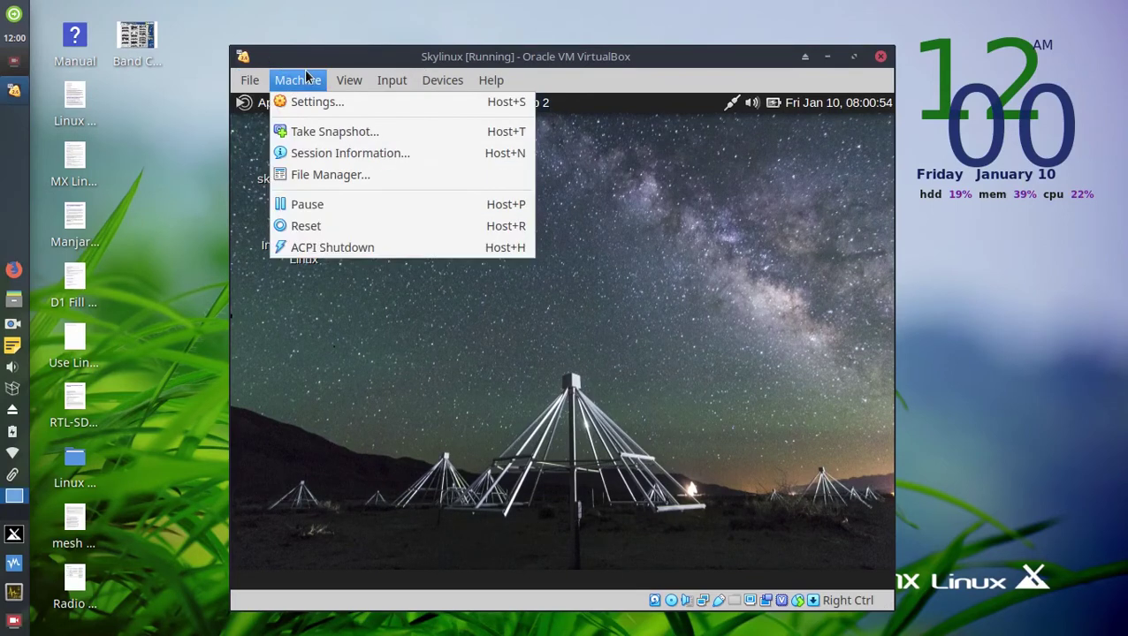
pyautogui.moveTo(339, 81)
pyautogui.moveTo(382, 84)
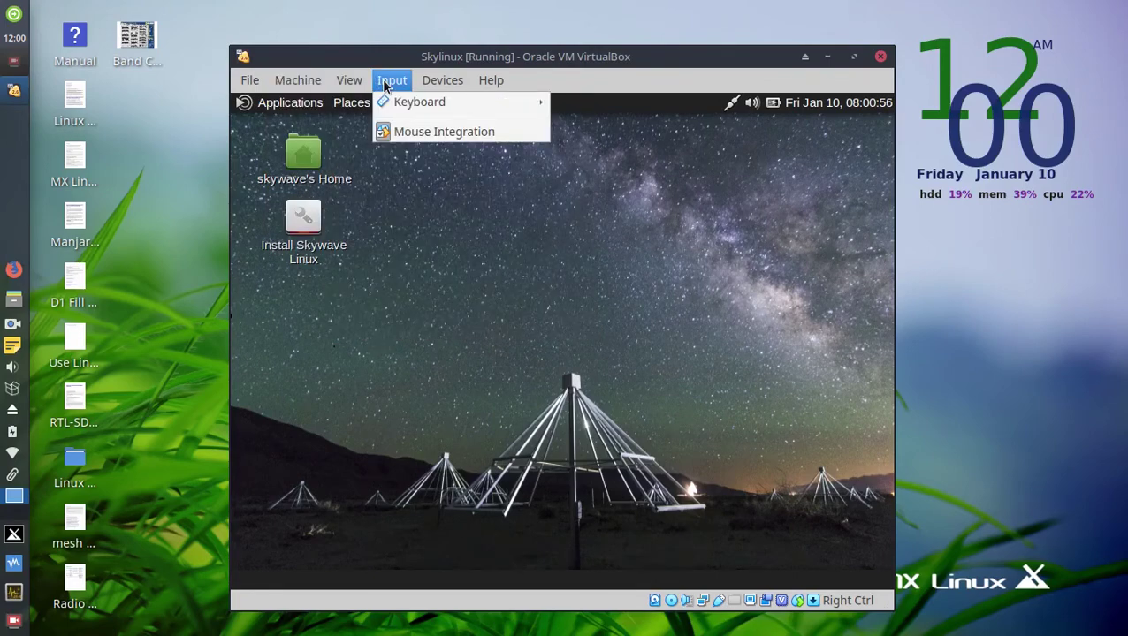
pyautogui.moveTo(491, 84)
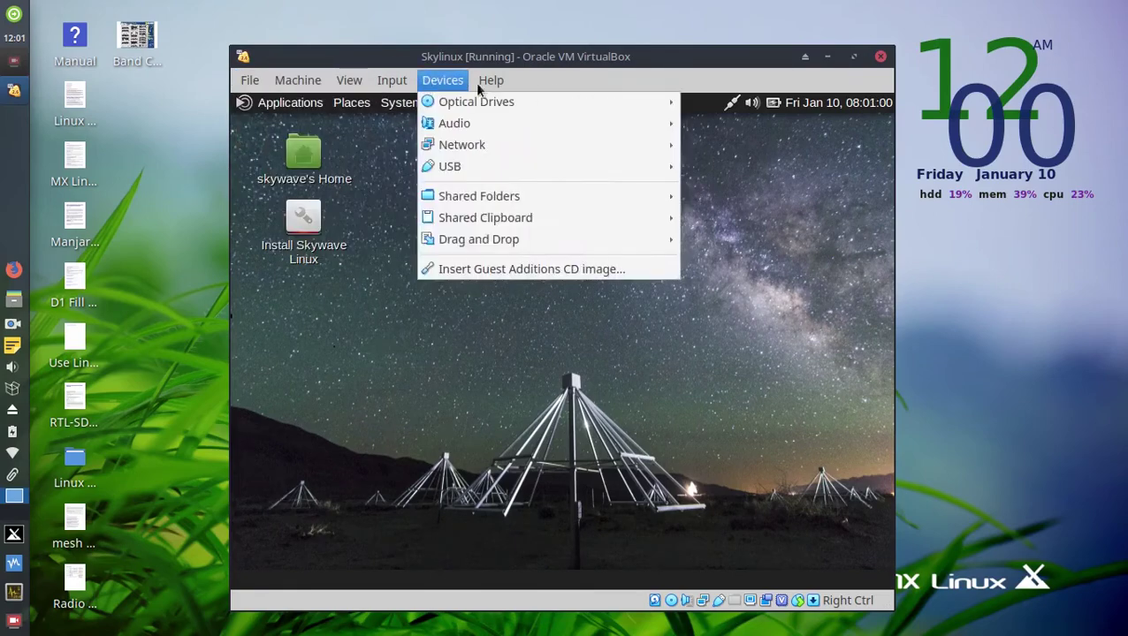
pyautogui.click(596, 85)
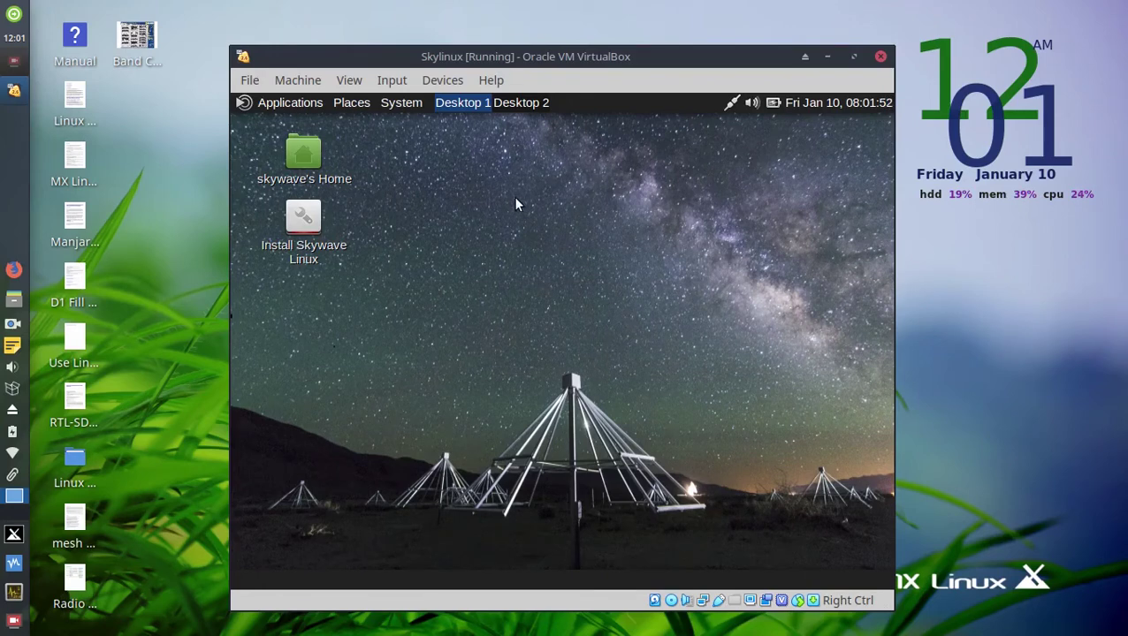
# Browse the guest Applications menu to the Hamradio list showing CHIRP, CubicSDR, Gqrx and OpenWebRX.
pyautogui.click(274, 104)
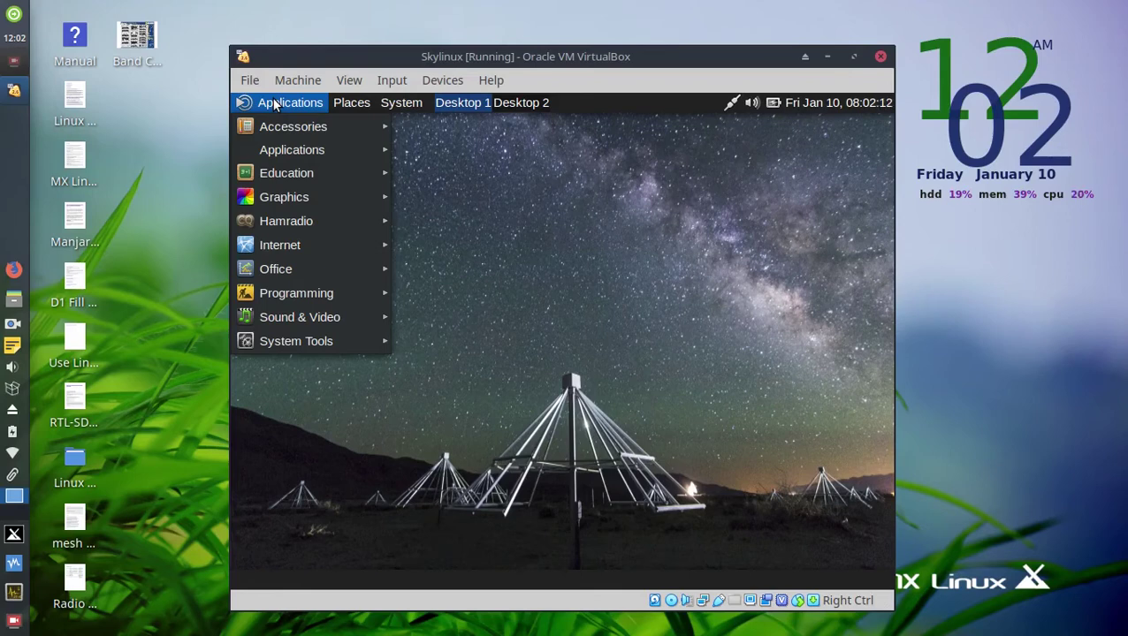
pyautogui.moveTo(281, 151)
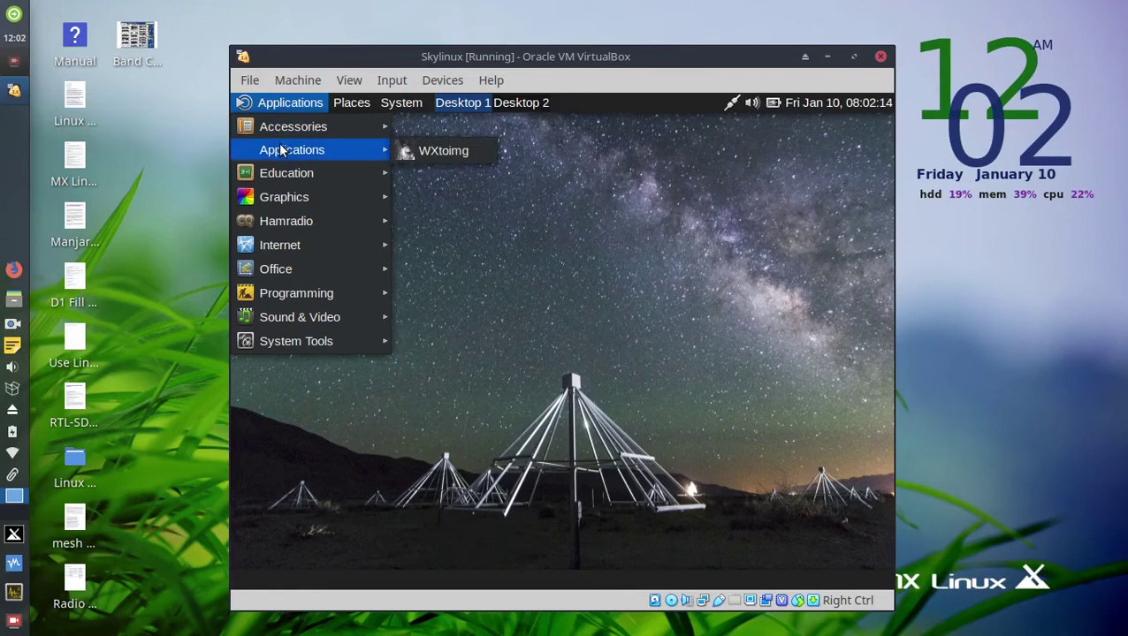
pyautogui.moveTo(286, 129)
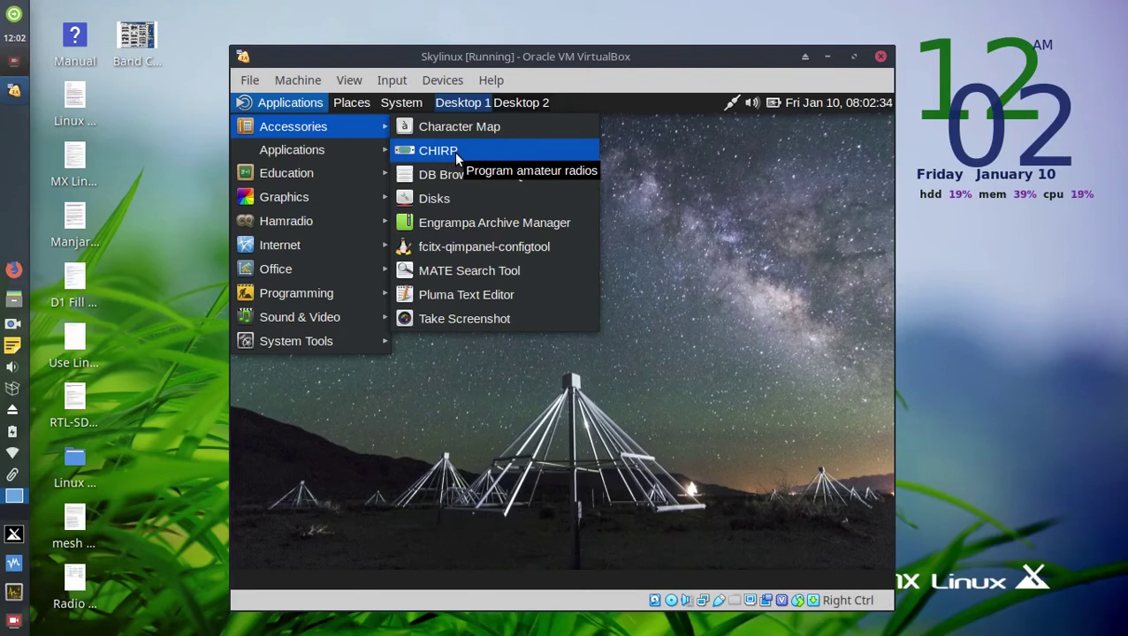
pyautogui.moveTo(355, 154)
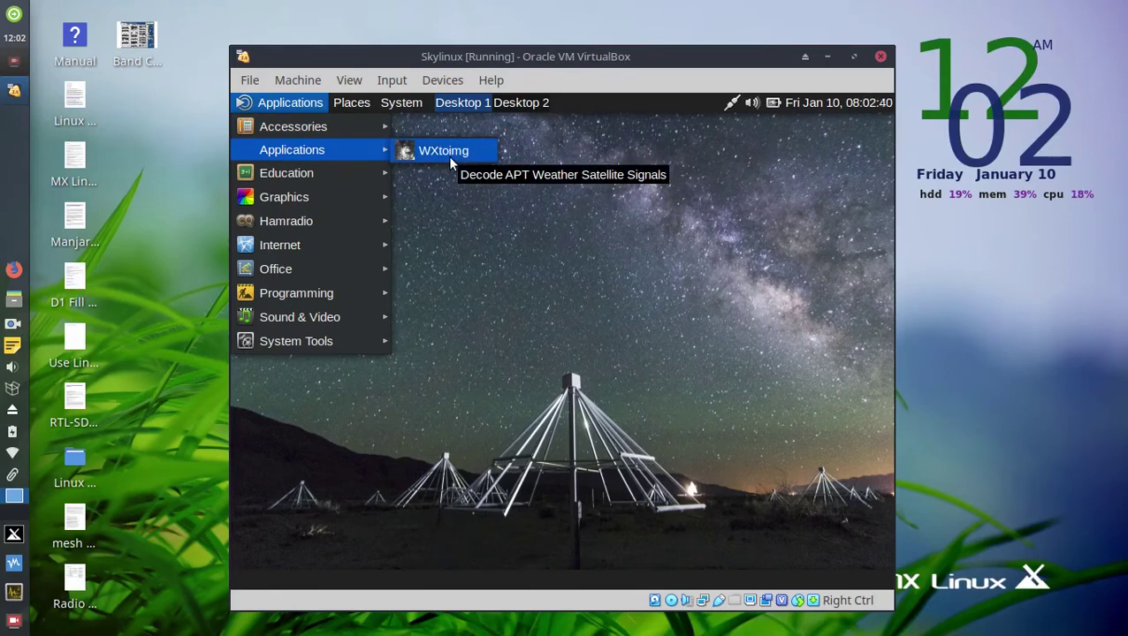
pyautogui.moveTo(324, 176)
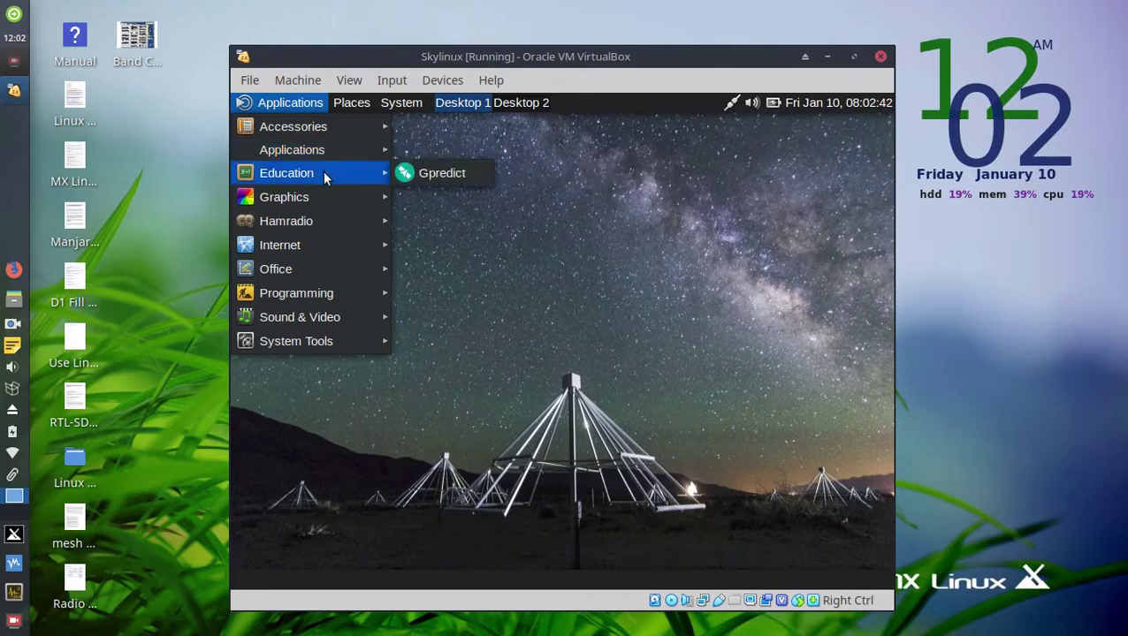
pyautogui.moveTo(319, 202)
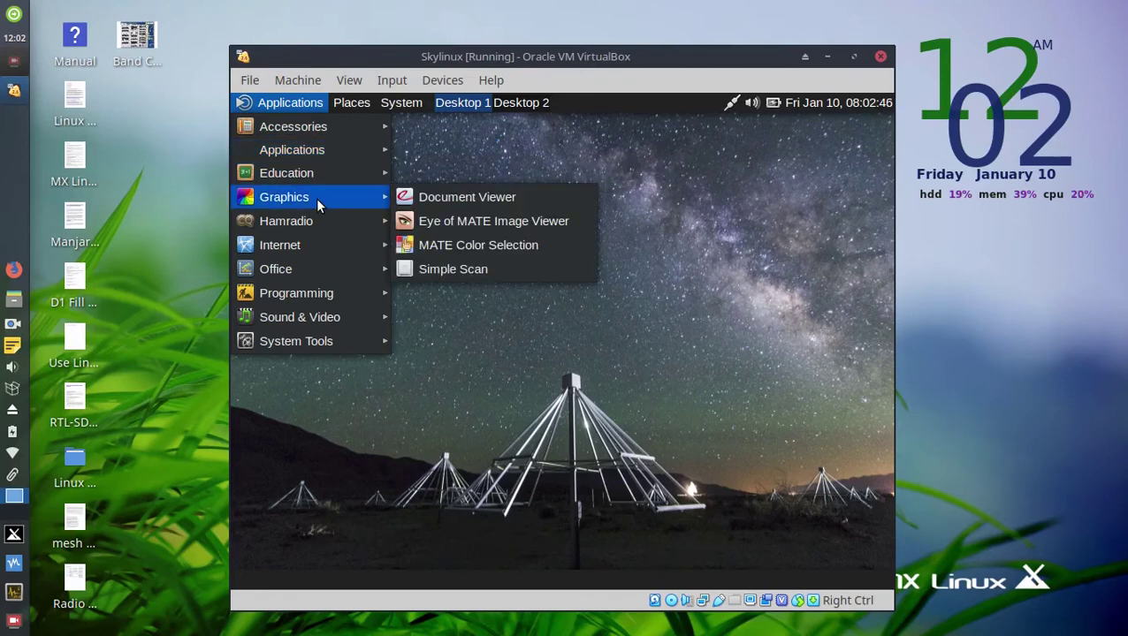
pyautogui.moveTo(300, 223)
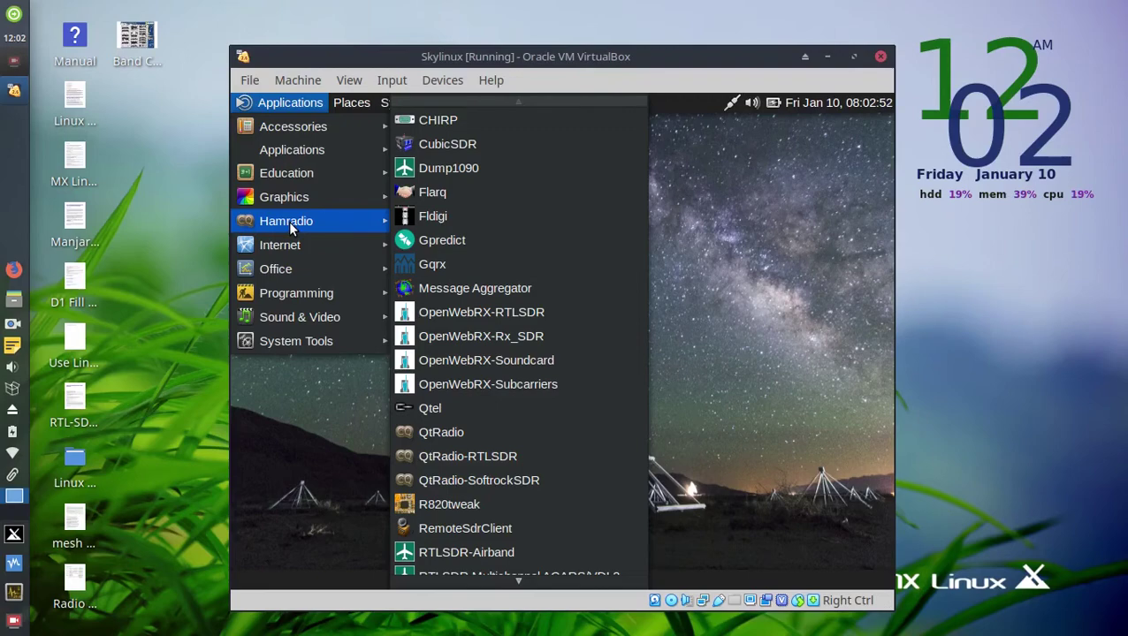
# Show the Internet category, listing CJDNS through Firefox, Gqrx and WebSDR and OpenWebRX Servers.
pyautogui.moveTo(289, 246)
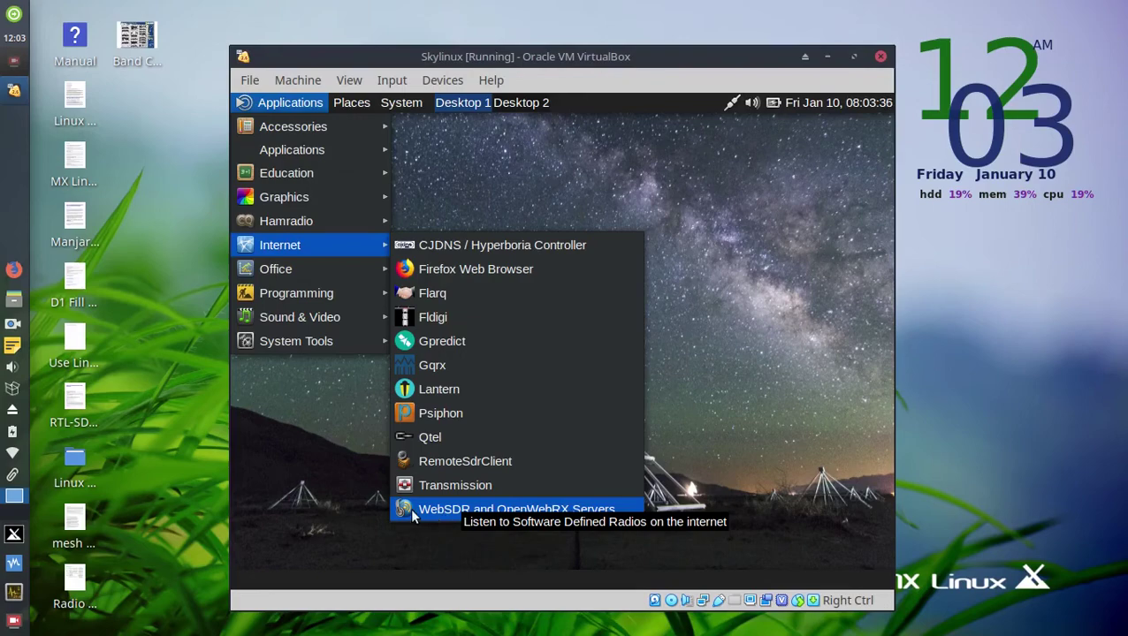
# Look through Office, Programming, Sound & Video and System Tools, ending on the Hamradio list.
pyautogui.moveTo(309, 266)
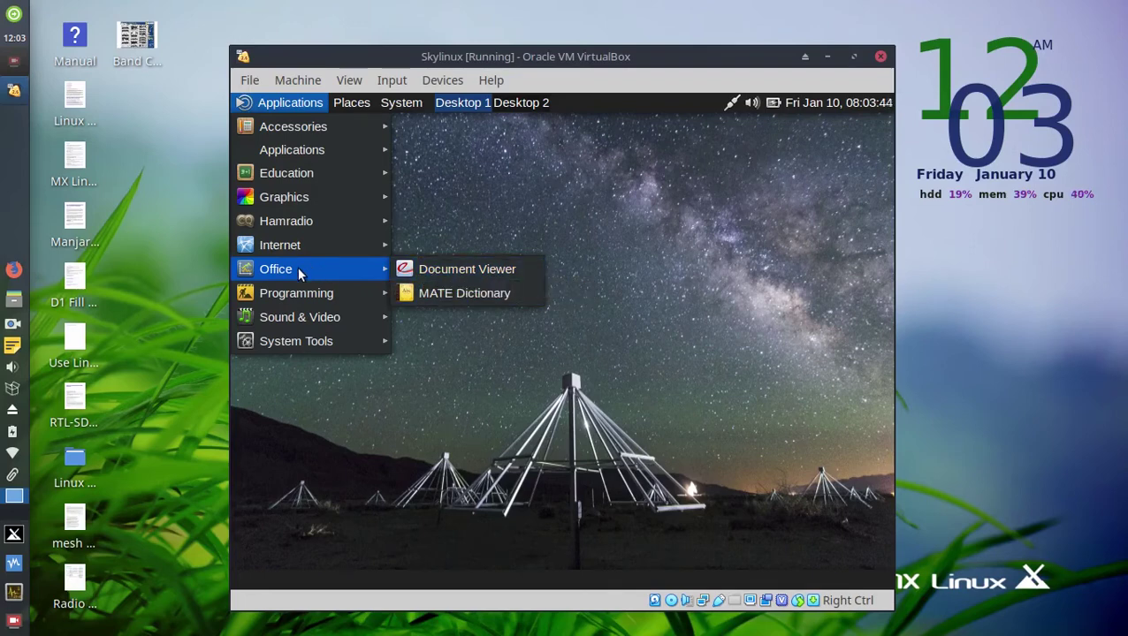
pyautogui.moveTo(303, 294)
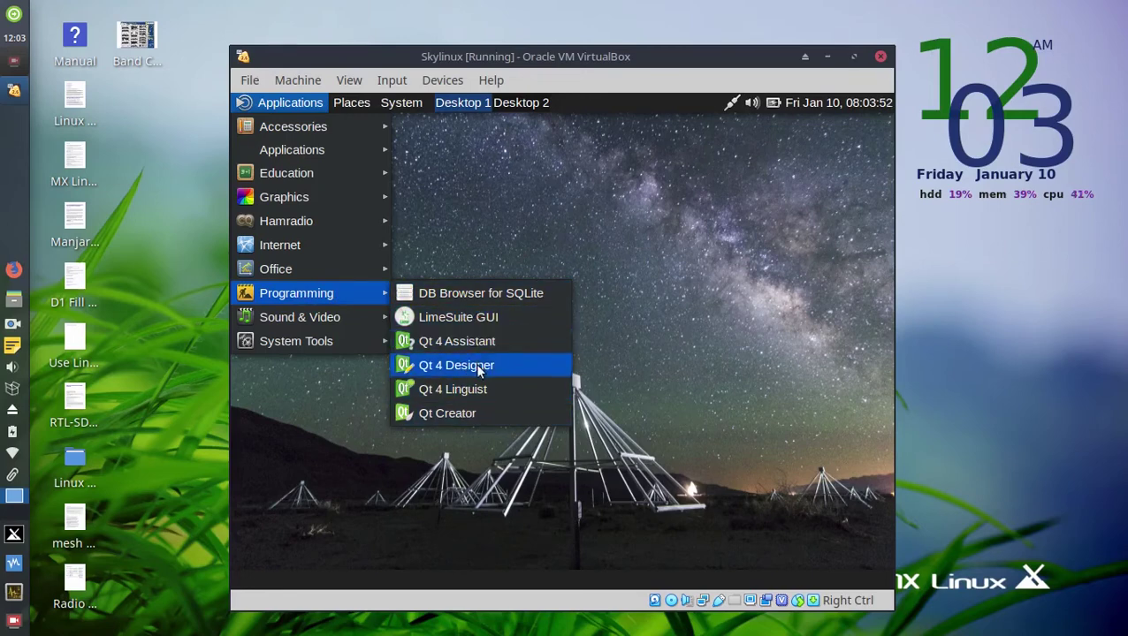
pyautogui.moveTo(364, 318)
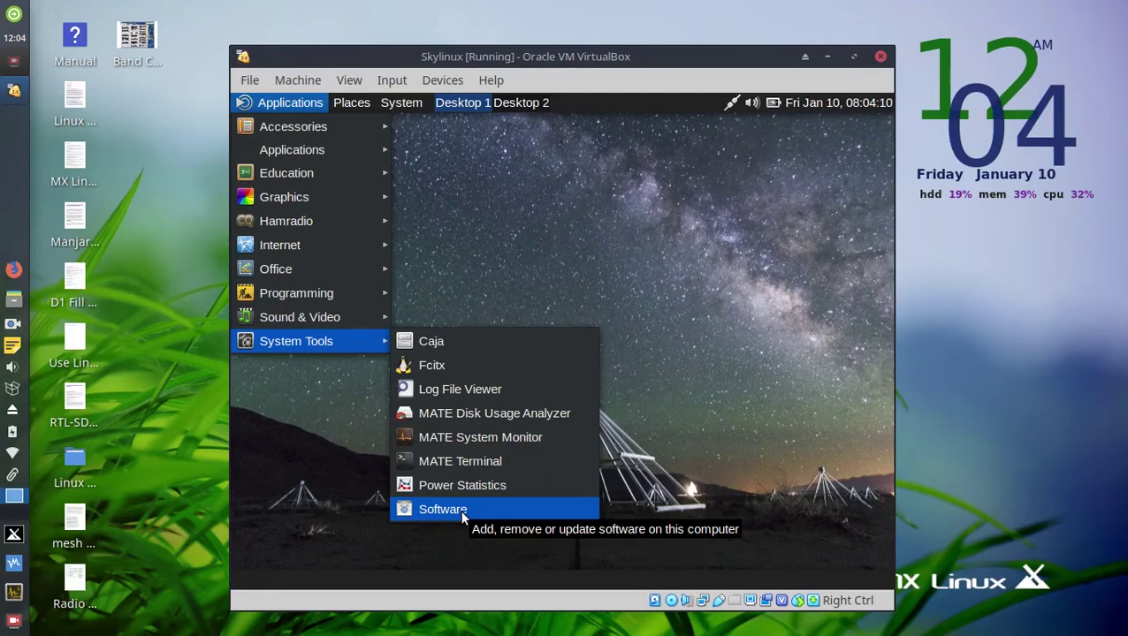
pyautogui.moveTo(288, 223)
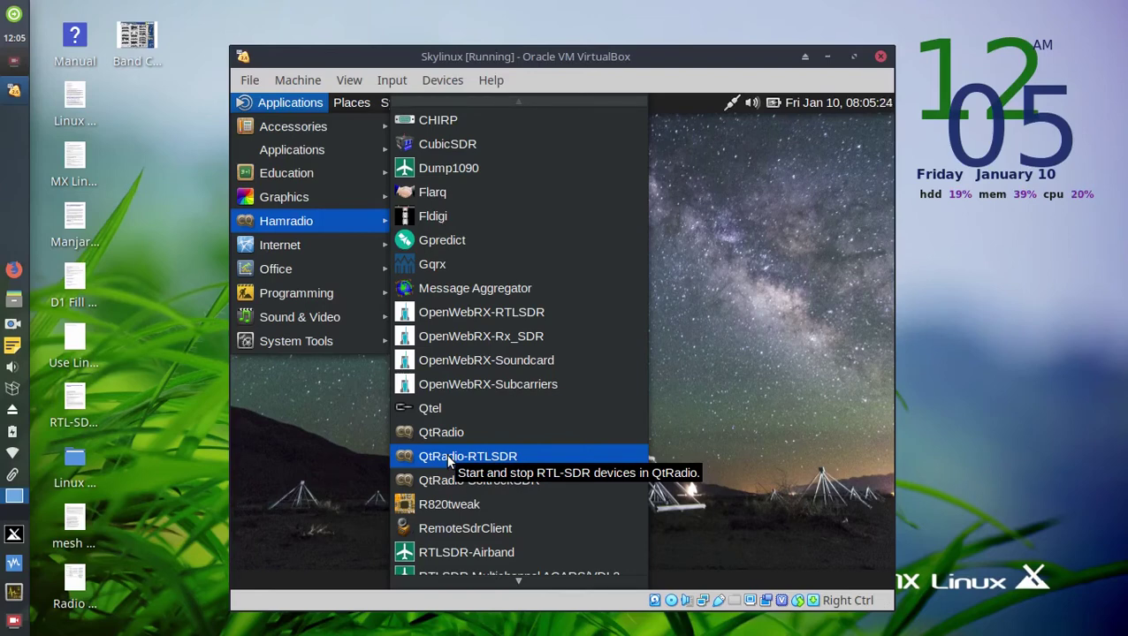
# Scroll down through the Hamradio programs, then close the menu back to the guest desktop.
pyautogui.scroll(-2, 455, 469)
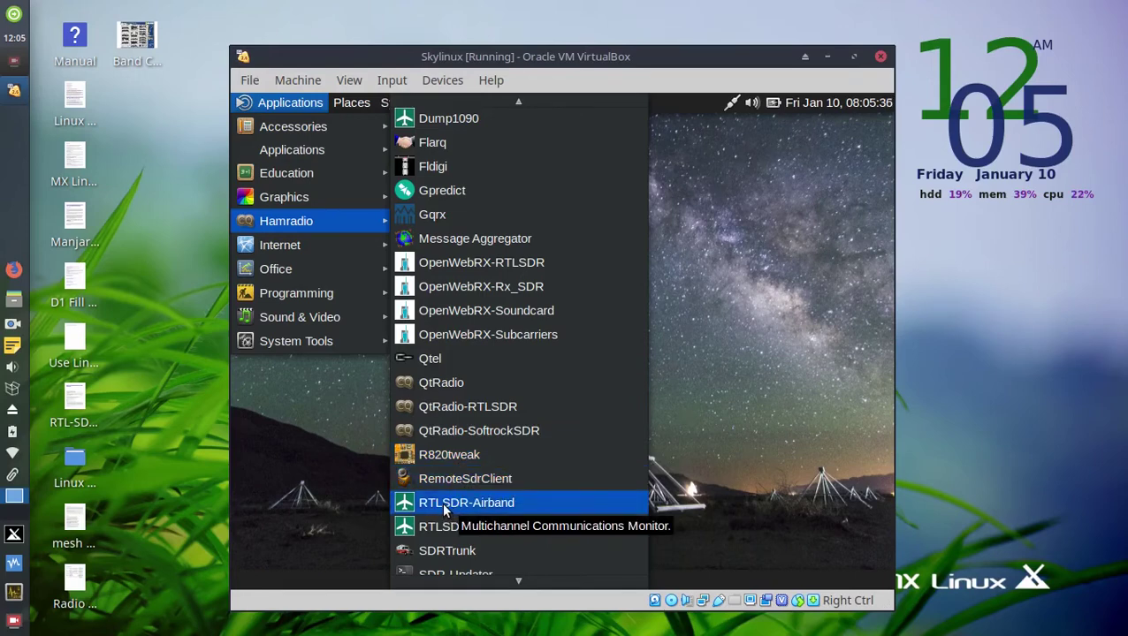
pyautogui.scroll(-1, 443, 509)
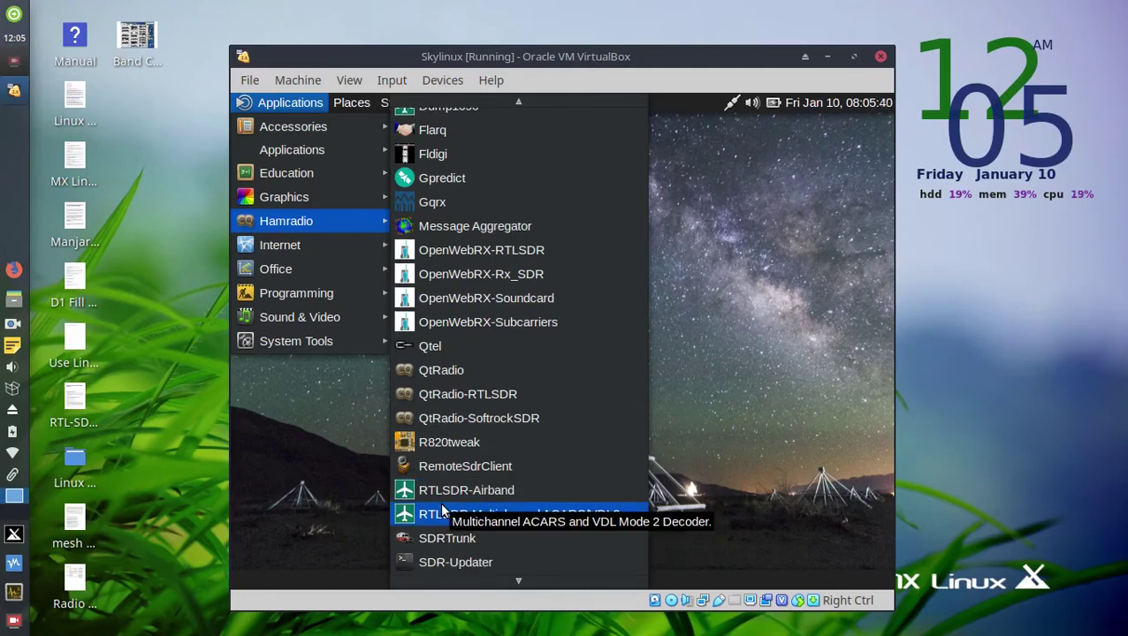
pyautogui.scroll(-1, 441, 506)
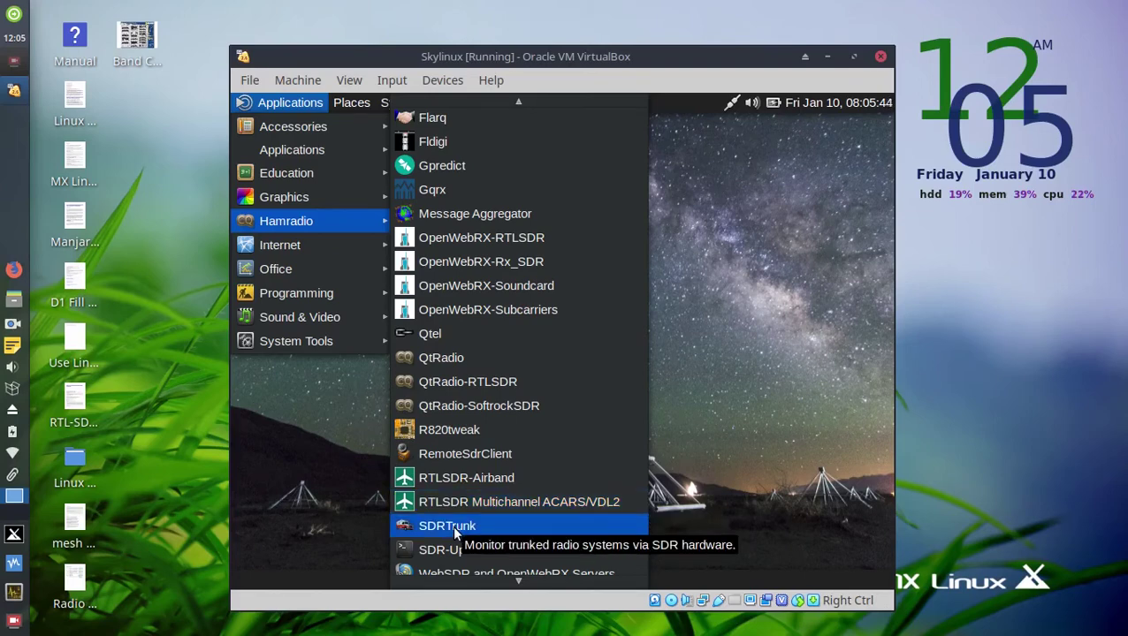
pyautogui.scroll(-3, 453, 530)
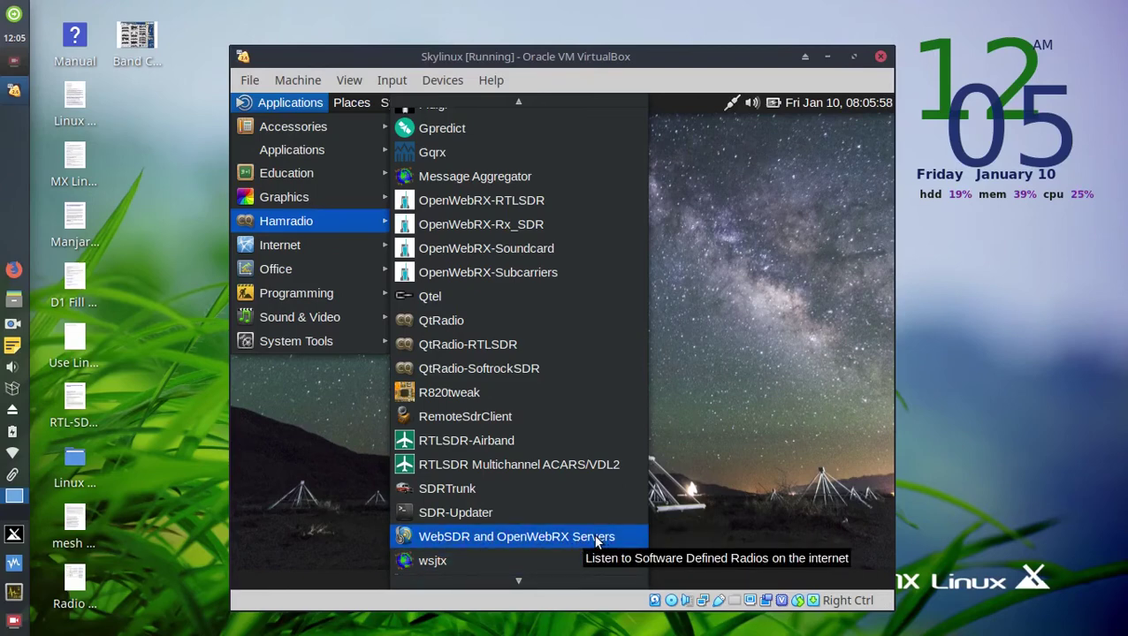
pyautogui.scroll(-1, 546, 557)
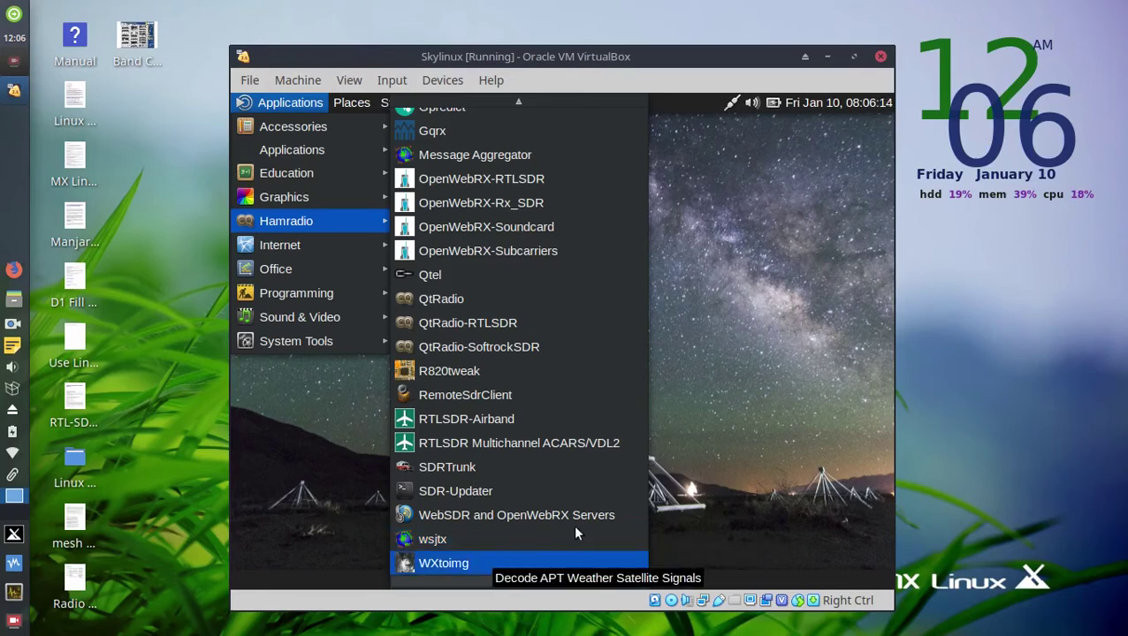
pyautogui.click(831, 234)
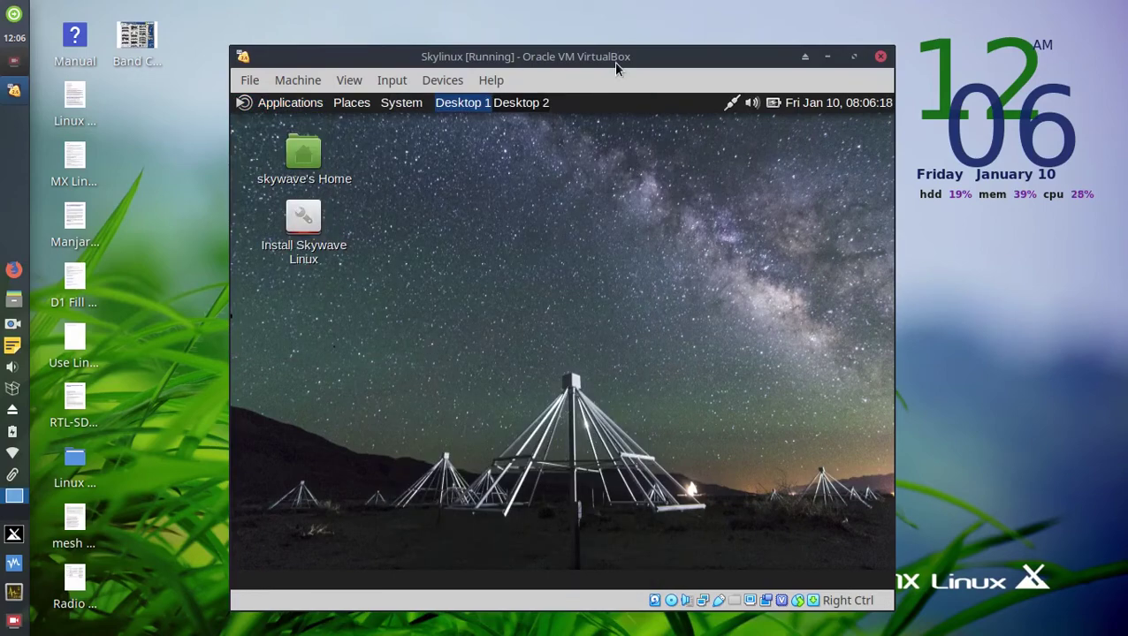
# Nudge the VM window right and back left, then launch the Install Skywave Linux shortcut.
pyautogui.moveTo(612, 57); pyautogui.dragTo(638, 57)
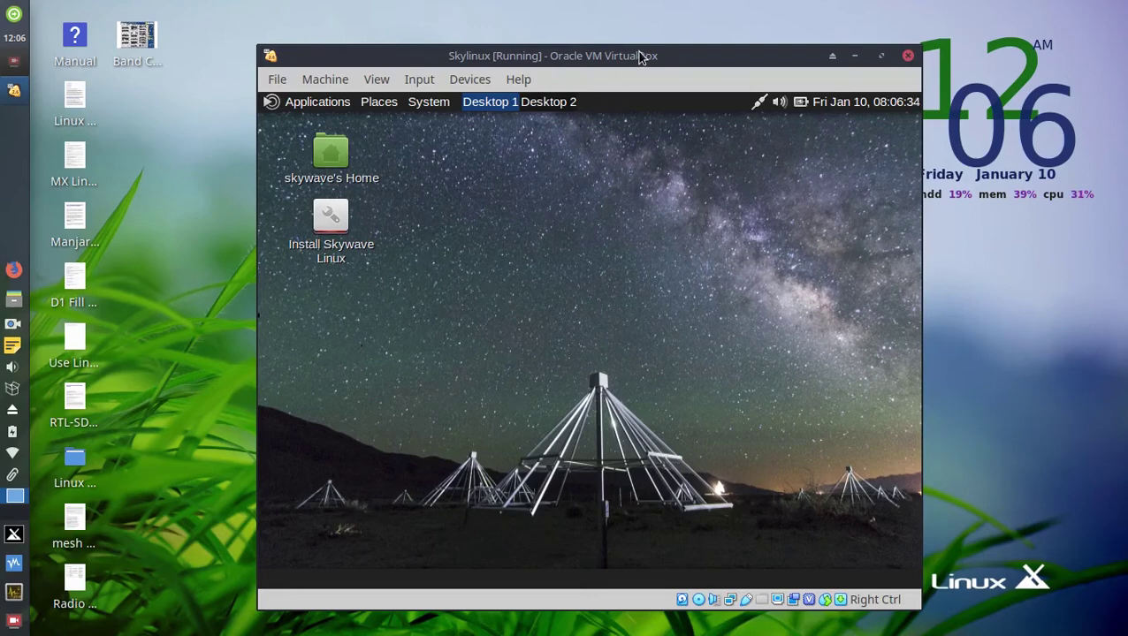
pyautogui.moveTo(641, 56); pyautogui.dragTo(601, 54)
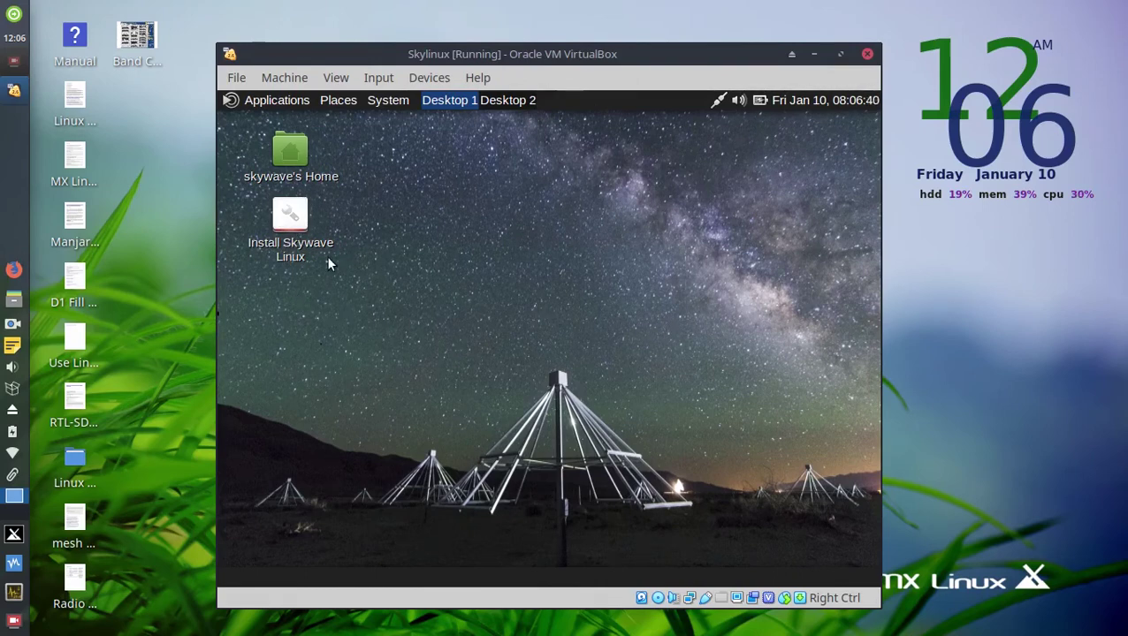
pyautogui.click(292, 221)
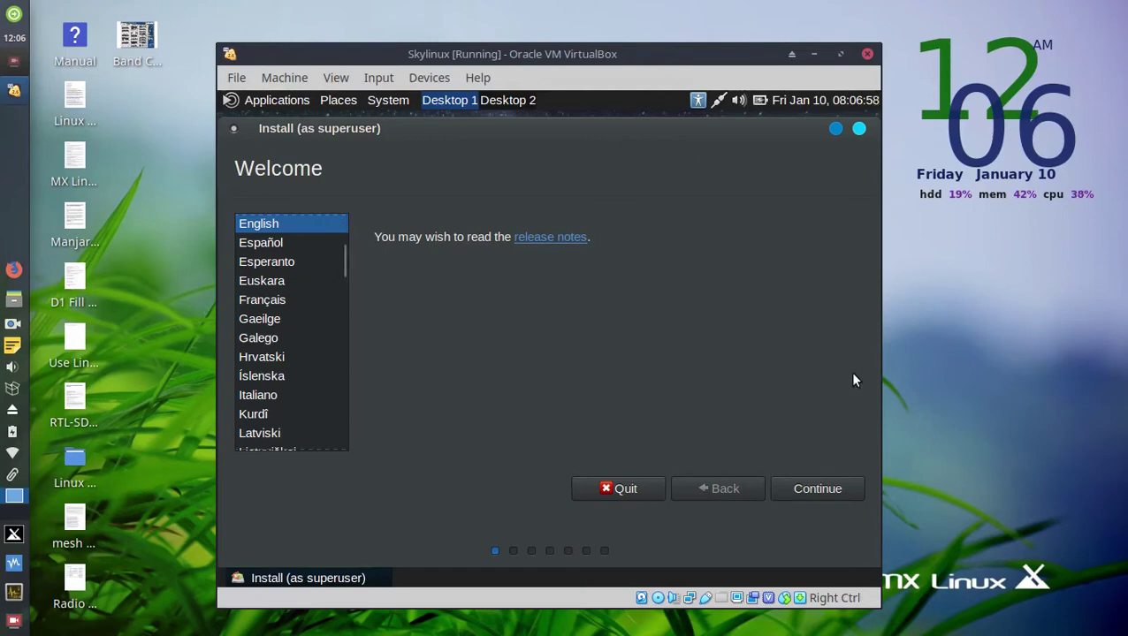
# Keep English on the Welcome page and continue to Preparing to install Skywave.
pyautogui.click(830, 487)
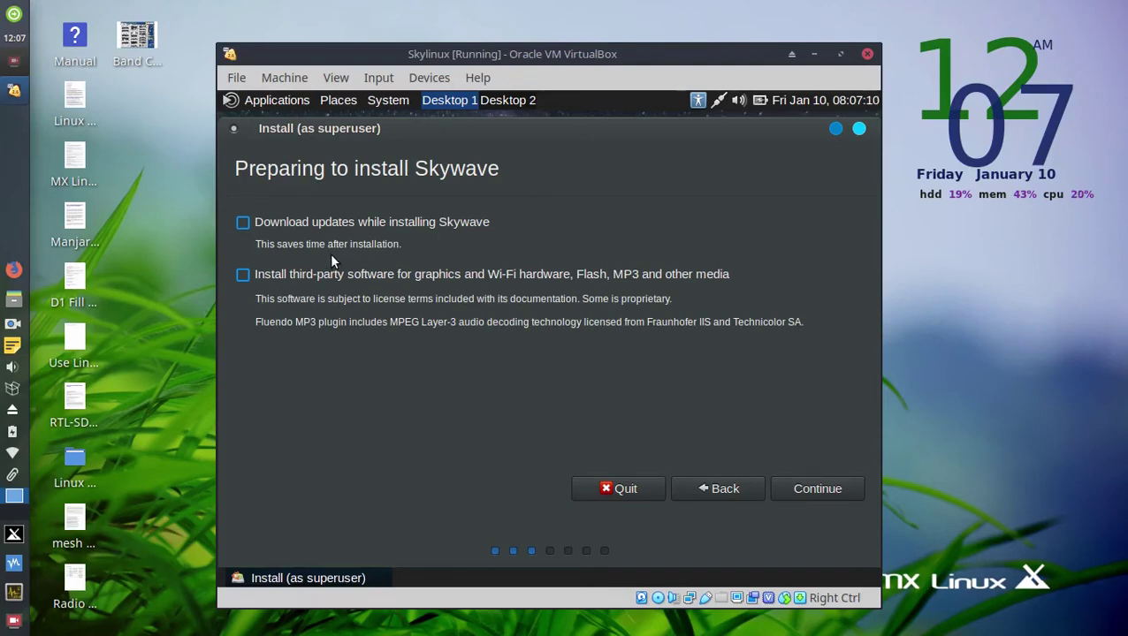
# Enable downloading updates and installing third-party software, then continue to Installation type.
pyautogui.click(243, 223)
pyautogui.click(244, 278)
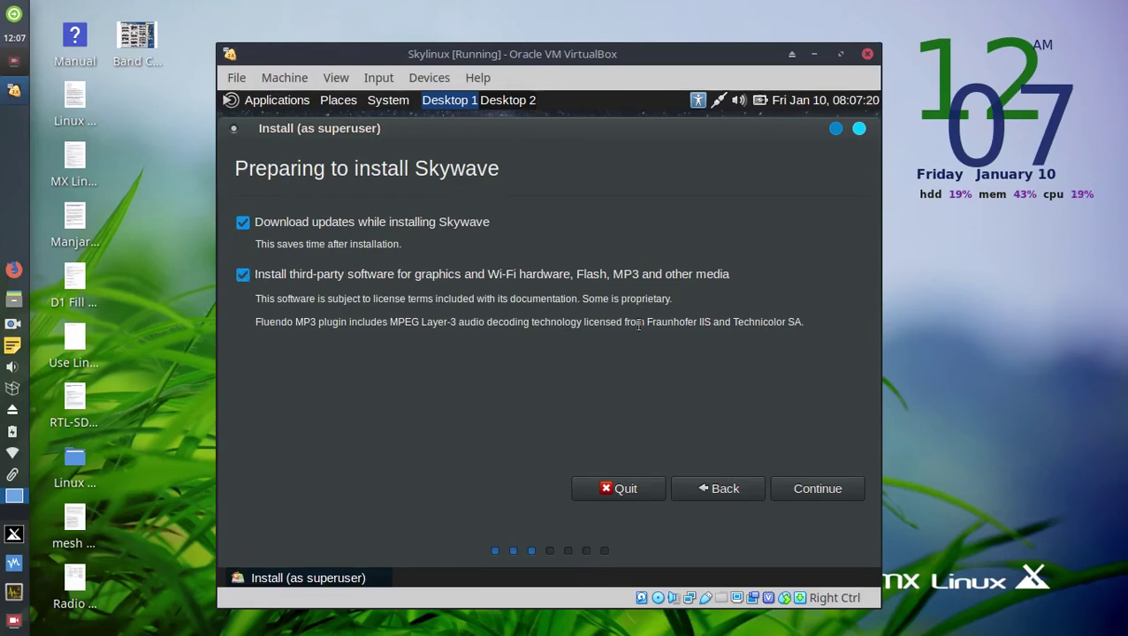
pyautogui.click(827, 489)
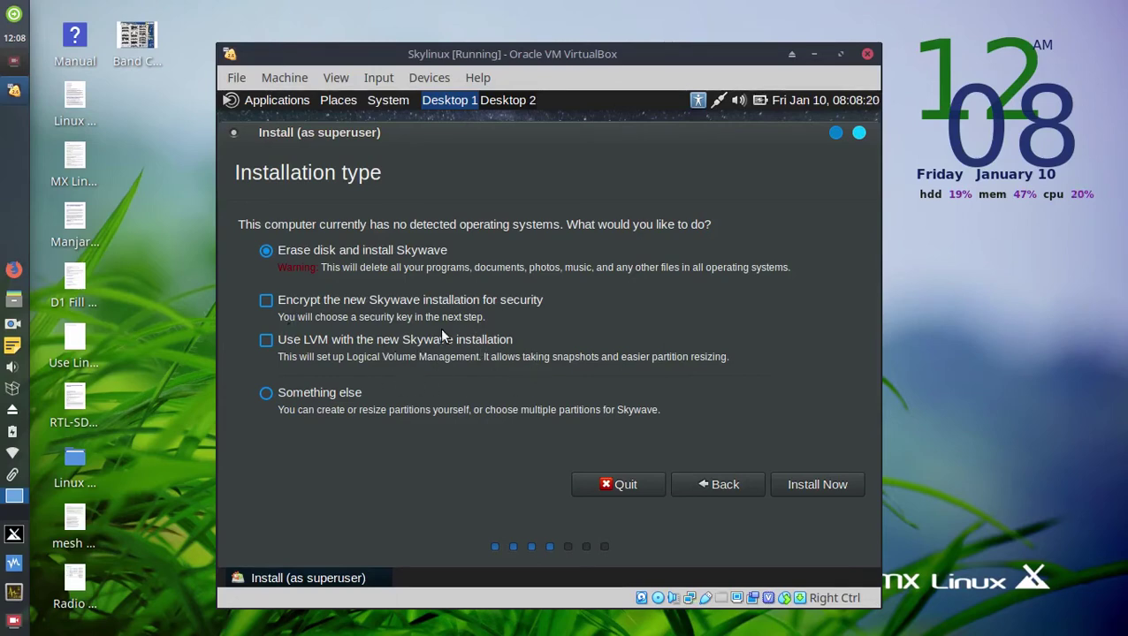
# Settle on 'Erase disk and install Skywave' instead of 'Something else' and choose Install Now.
pyautogui.click(265, 394)
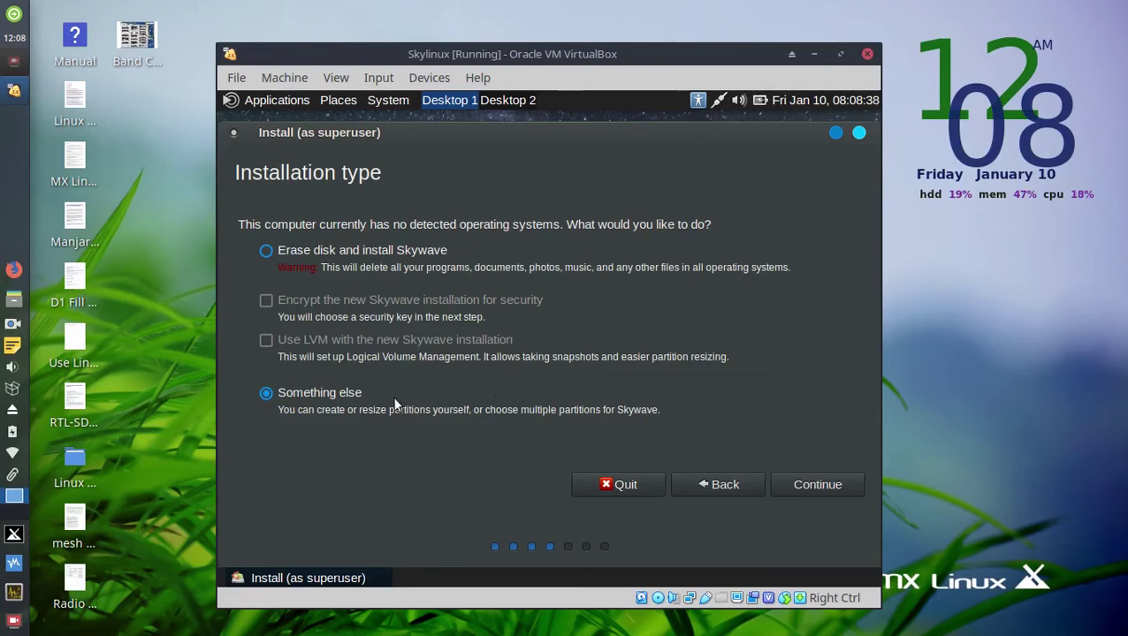
pyautogui.click(267, 252)
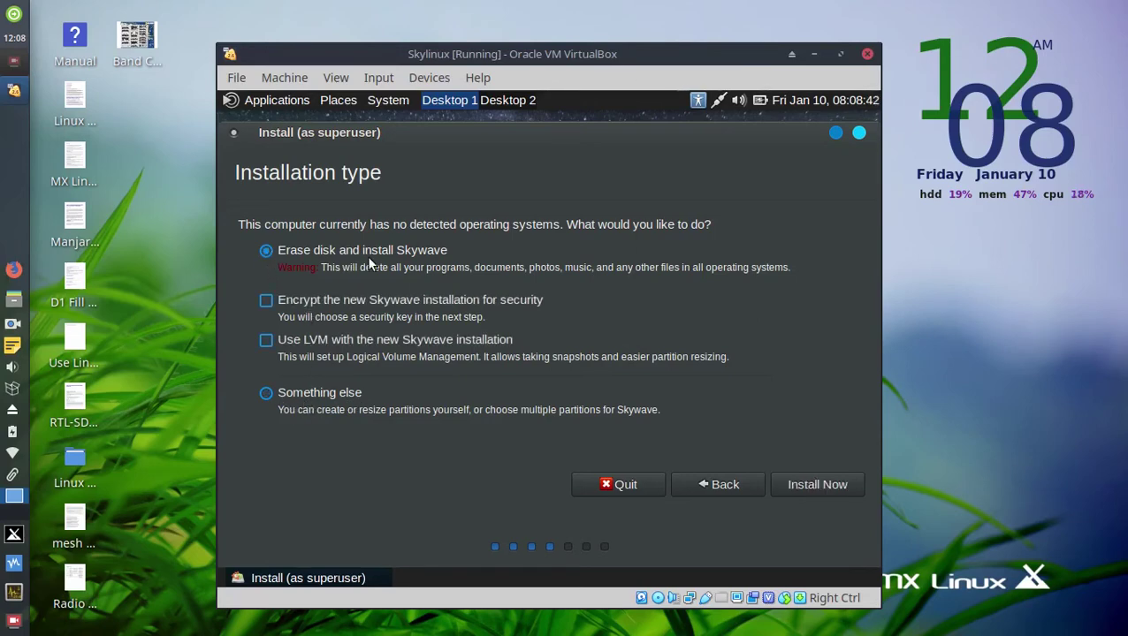
pyautogui.click(822, 482)
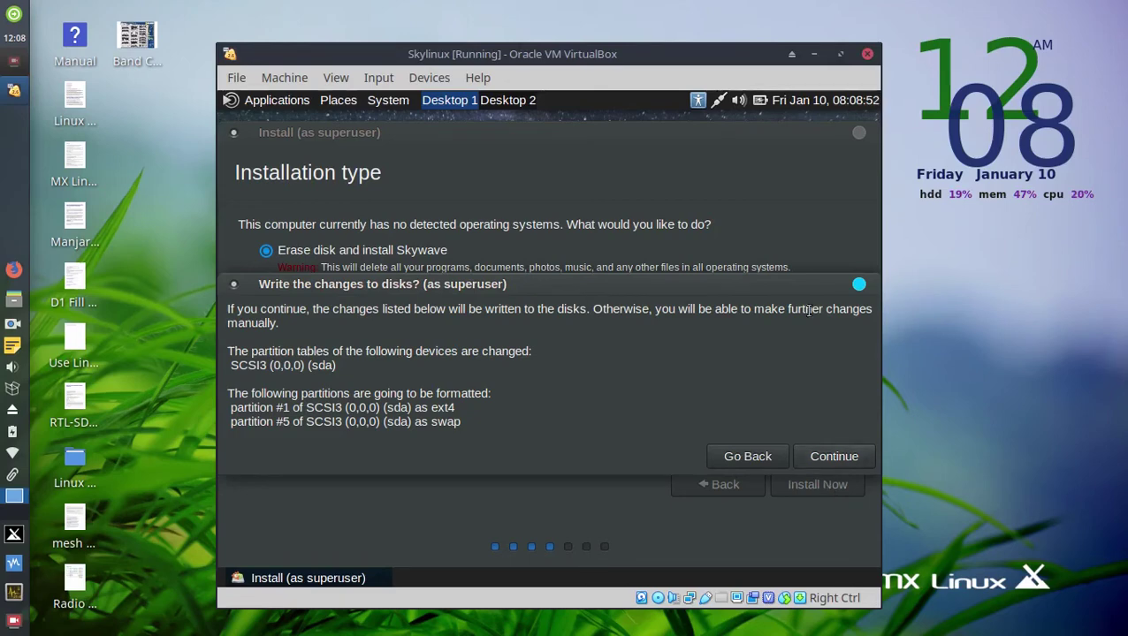
# Review the ext4 and swap partitions slated for formatting and confirm writing the changes to disk.
pyautogui.moveTo(697, 284); pyautogui.dragTo(697, 161)
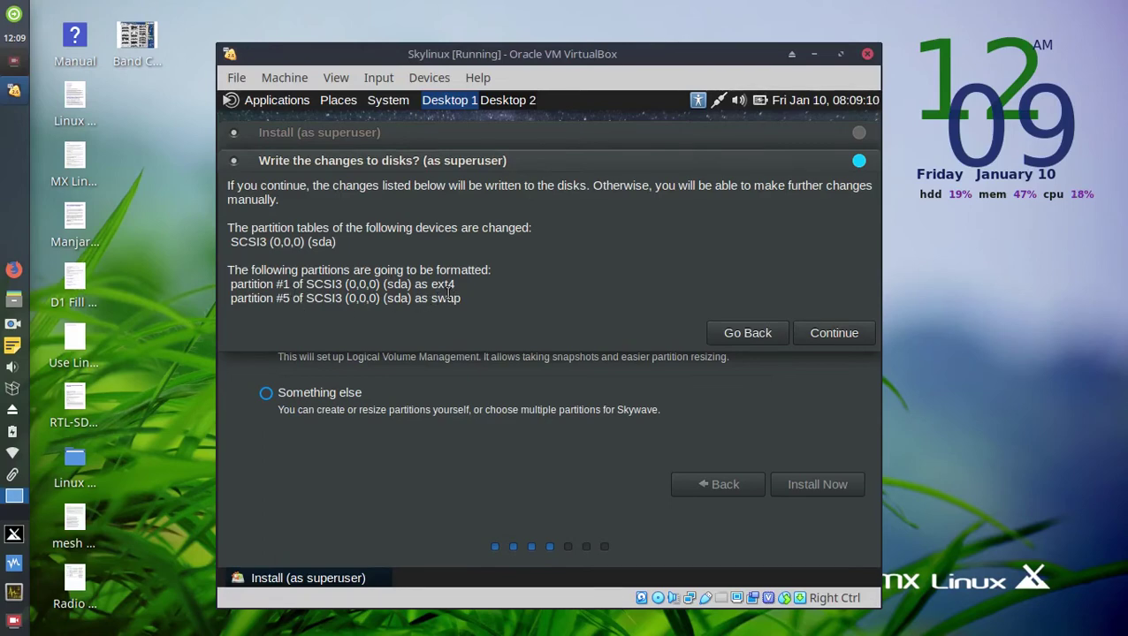
pyautogui.moveTo(394, 285); pyautogui.dragTo(456, 285)
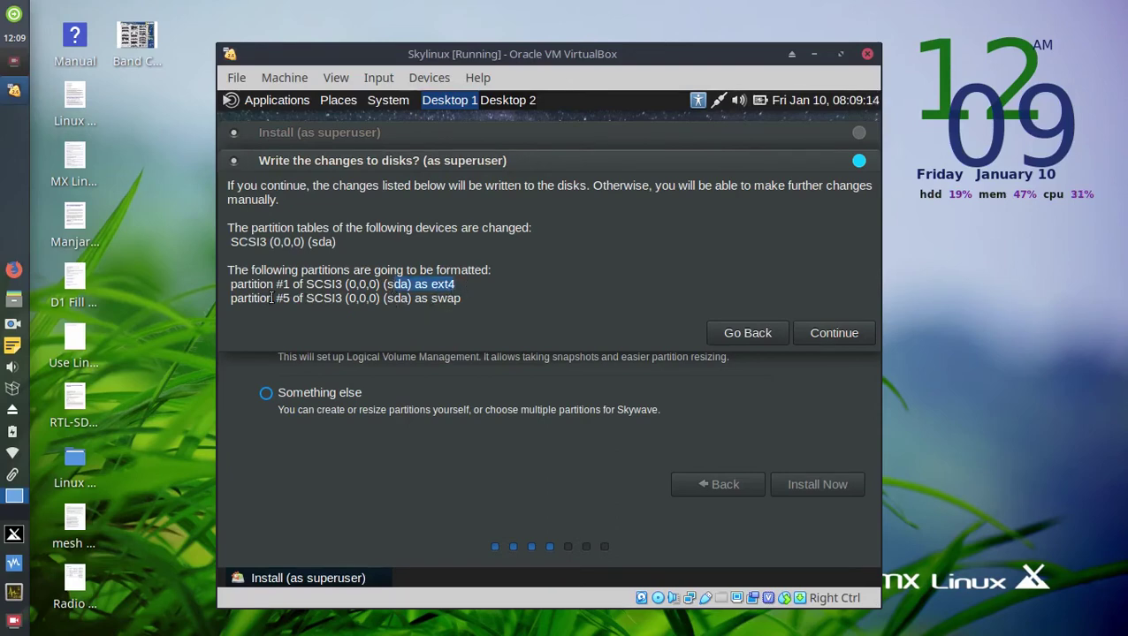
pyautogui.moveTo(274, 299); pyautogui.dragTo(477, 302)
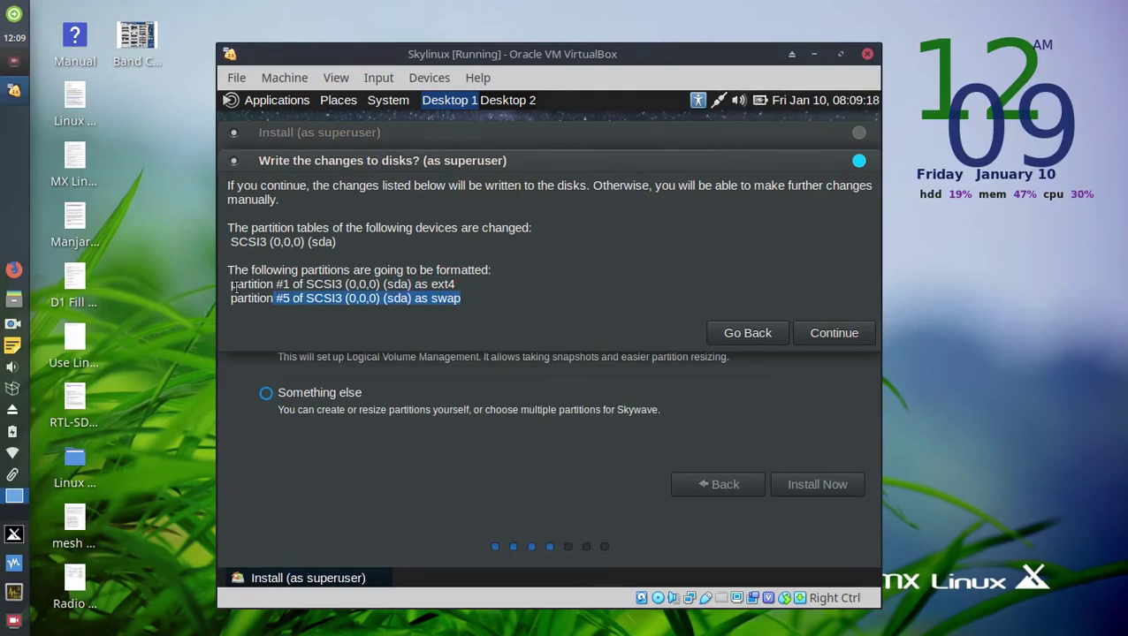
pyautogui.moveTo(232, 285); pyautogui.dragTo(451, 307)
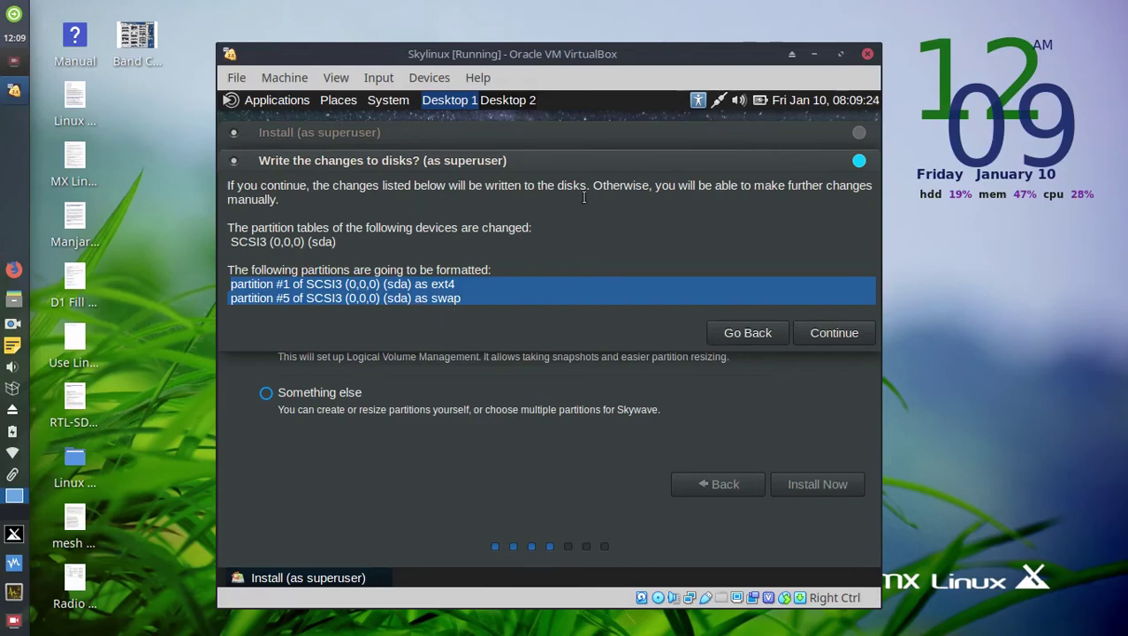
pyautogui.click(534, 208)
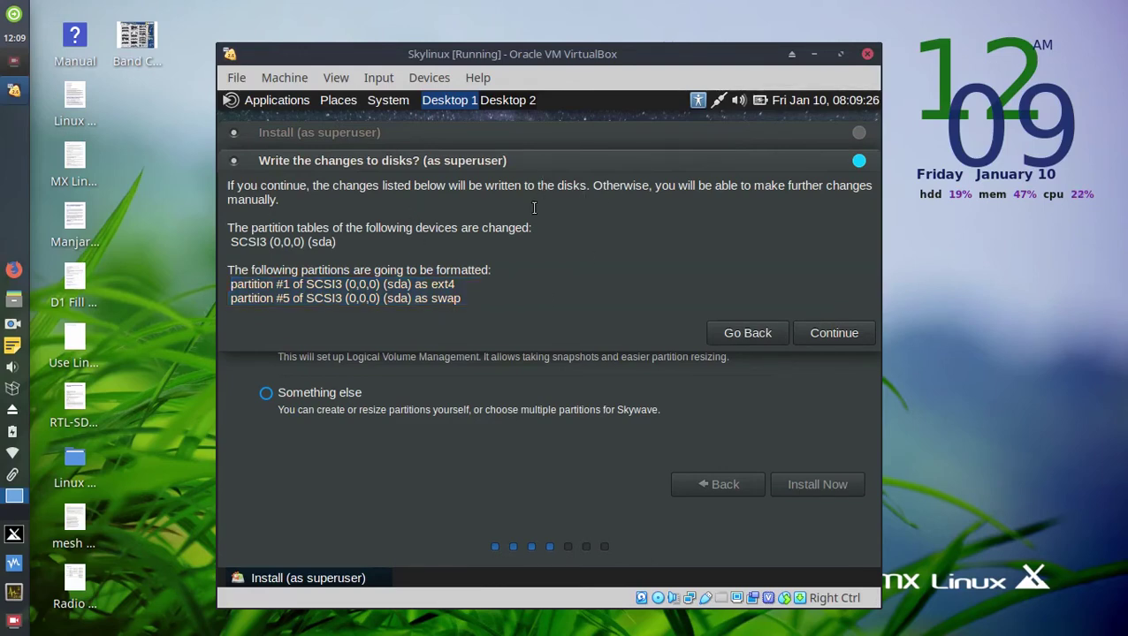
pyautogui.click(847, 332)
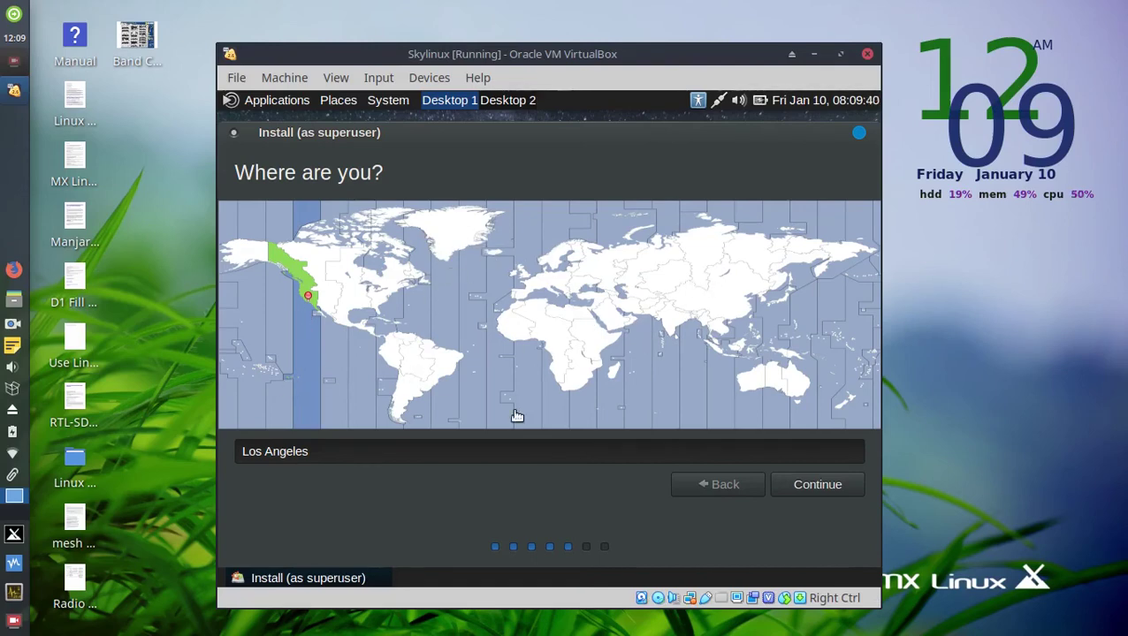
# Accept Los Angeles as the location and the English (US) keyboard layout, enlarging the VM window.
pyautogui.click(821, 484)
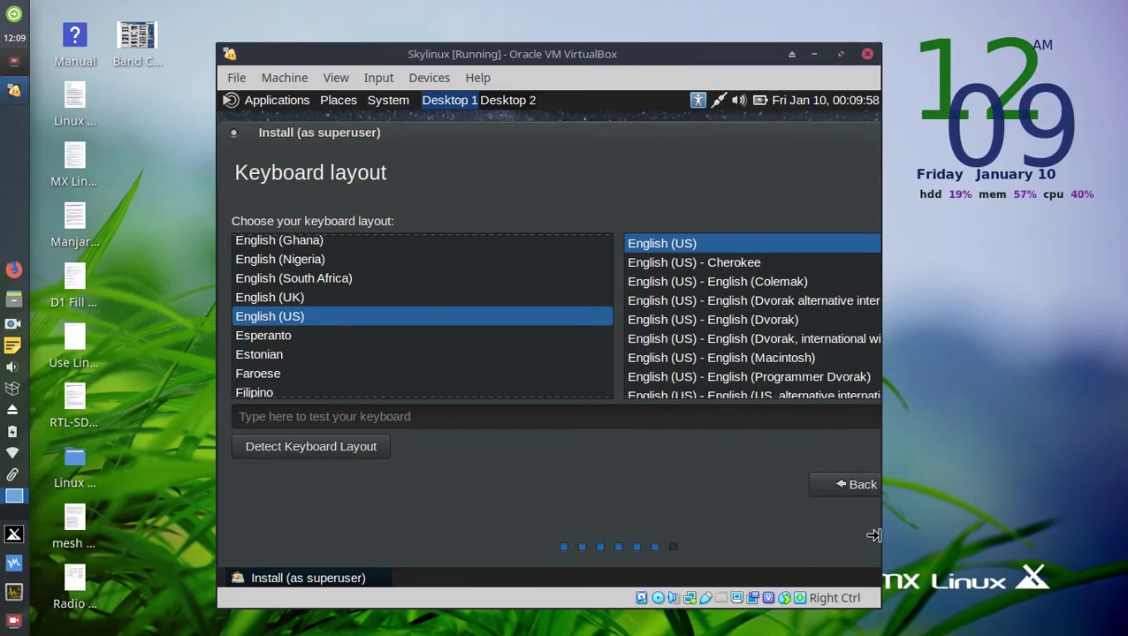
pyautogui.moveTo(882, 546)
pyautogui.mouseDown()
pyautogui.moveTo(974, 556)
pyautogui.moveTo(898, 553)
pyautogui.mouseUp()
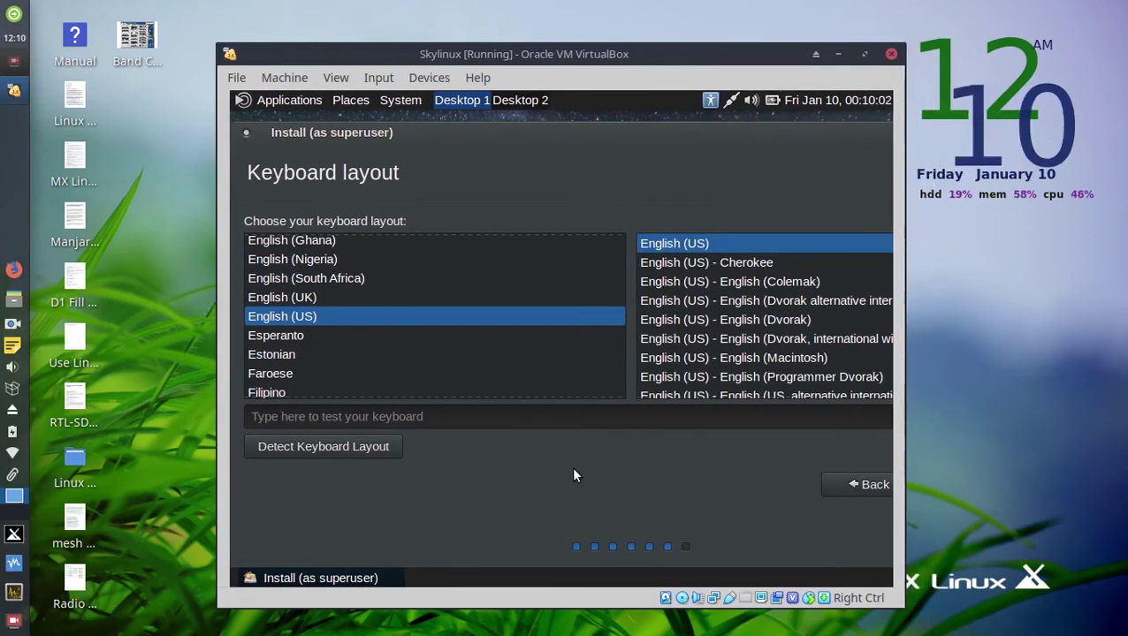
pyautogui.moveTo(606, 136); pyautogui.dragTo(629, 161)
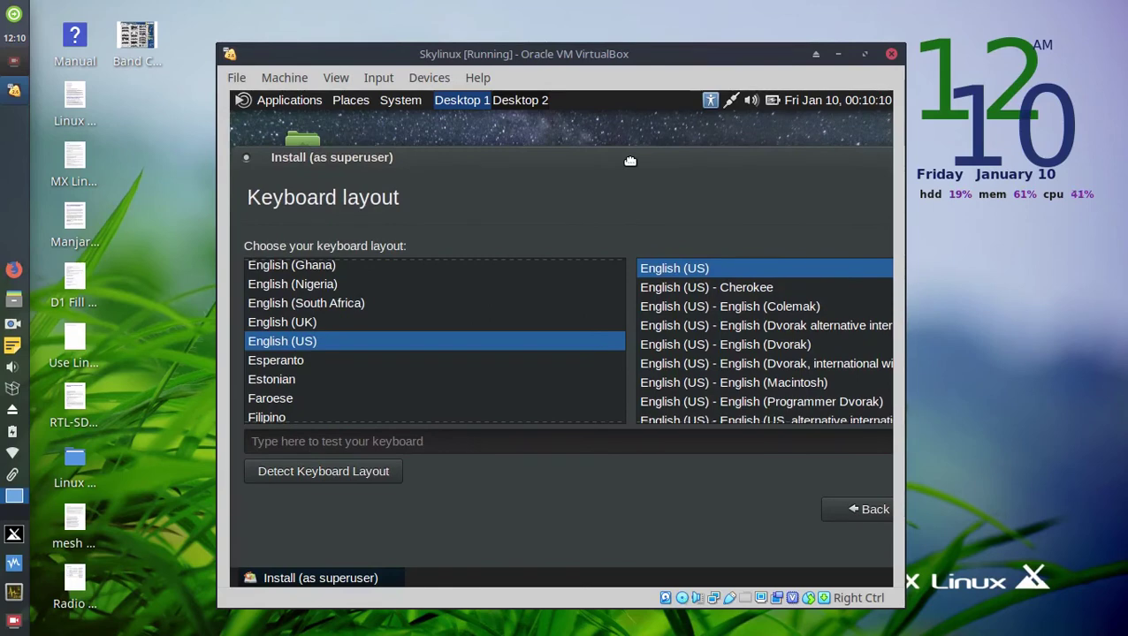
pyautogui.moveTo(630, 161); pyautogui.dragTo(501, 132)
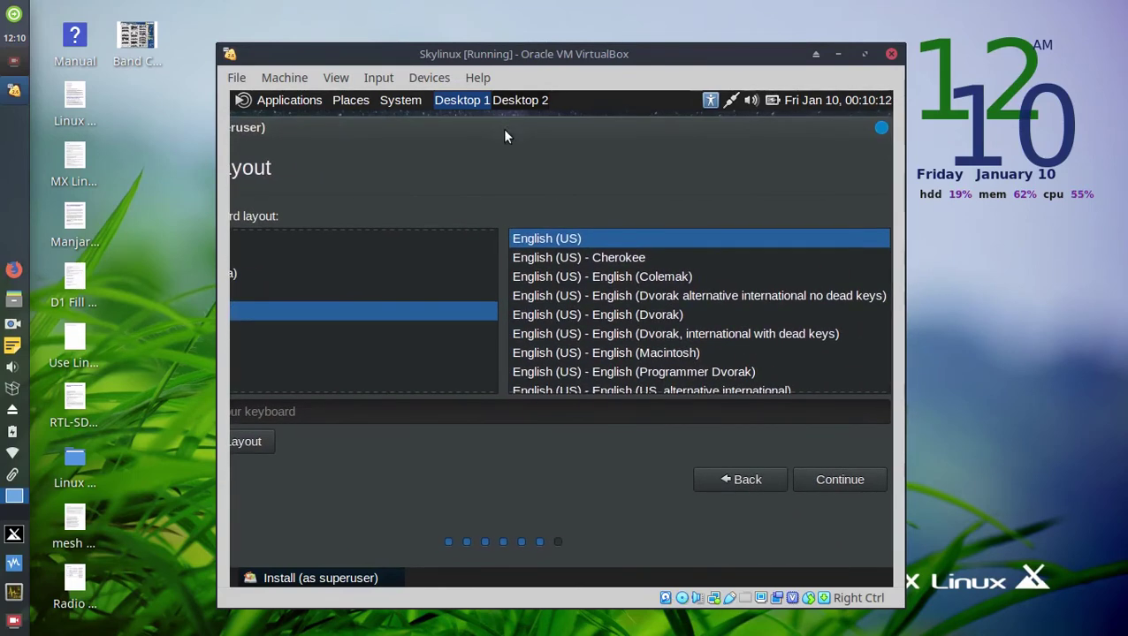
pyautogui.click(854, 486)
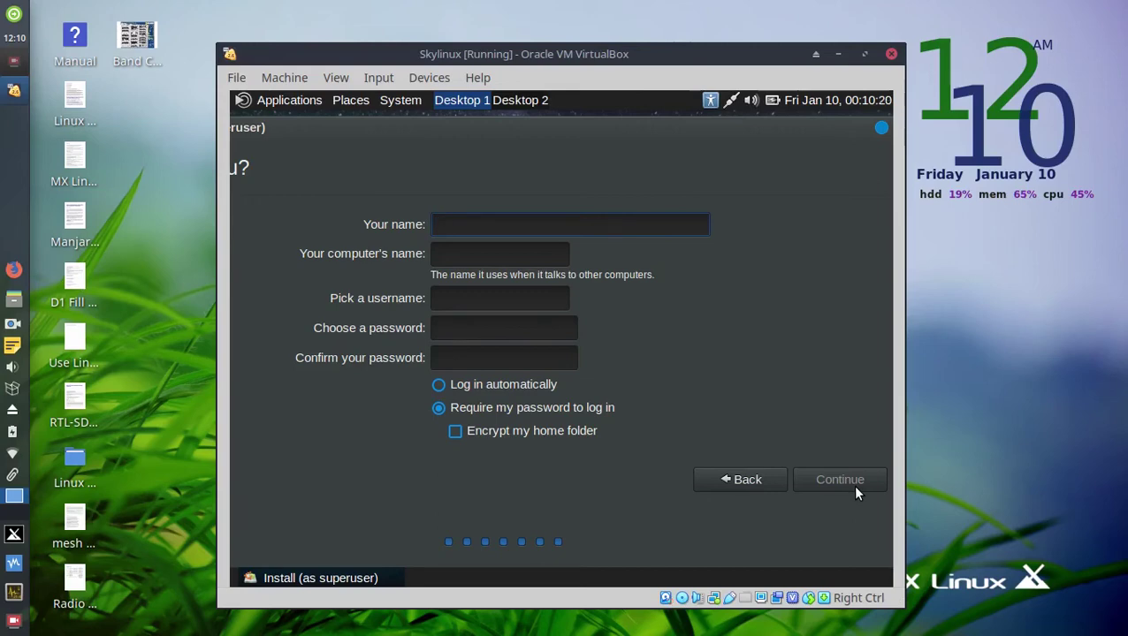
# Enter the user's name and shorten the suggested computer name so it ends in -1.
pyautogui.write('KC')
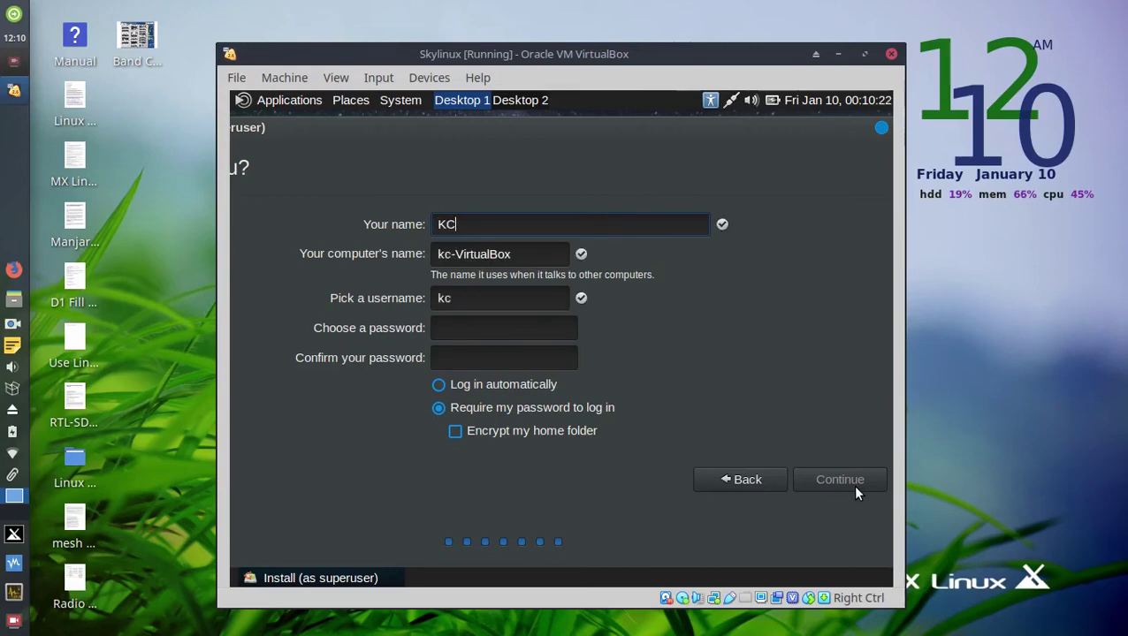
pyautogui.write('&7NYR')
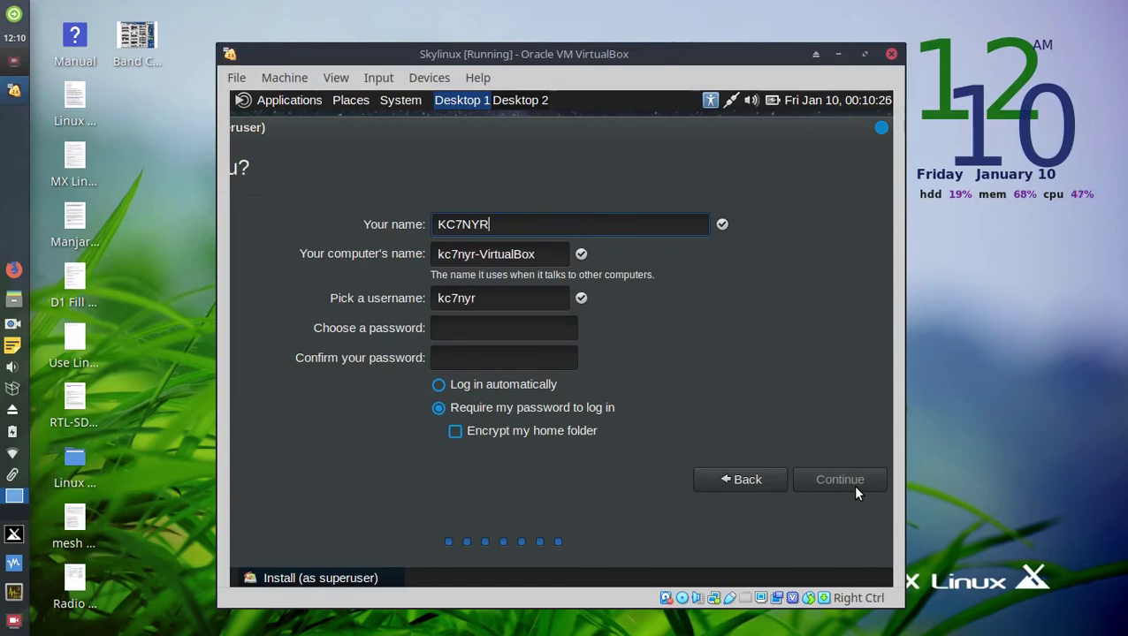
pyautogui.click(543, 255)
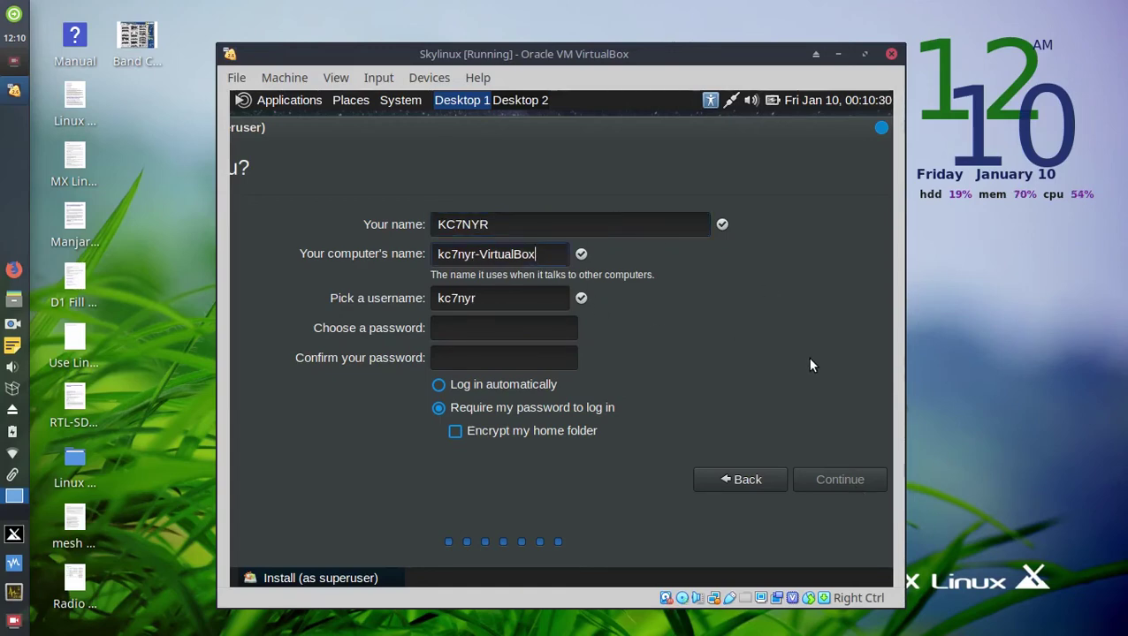
pyautogui.press('BackSpace')
pyautogui.press('BackSpace')
pyautogui.press('BackSpace')
pyautogui.press('BackSpace')
pyautogui.press('BackSpace')
pyautogui.press('BackSpace')
pyautogui.press('BackSpace')
pyautogui.press('BackSpace')
pyautogui.press('BackSpace')
pyautogui.press('BackSpace')
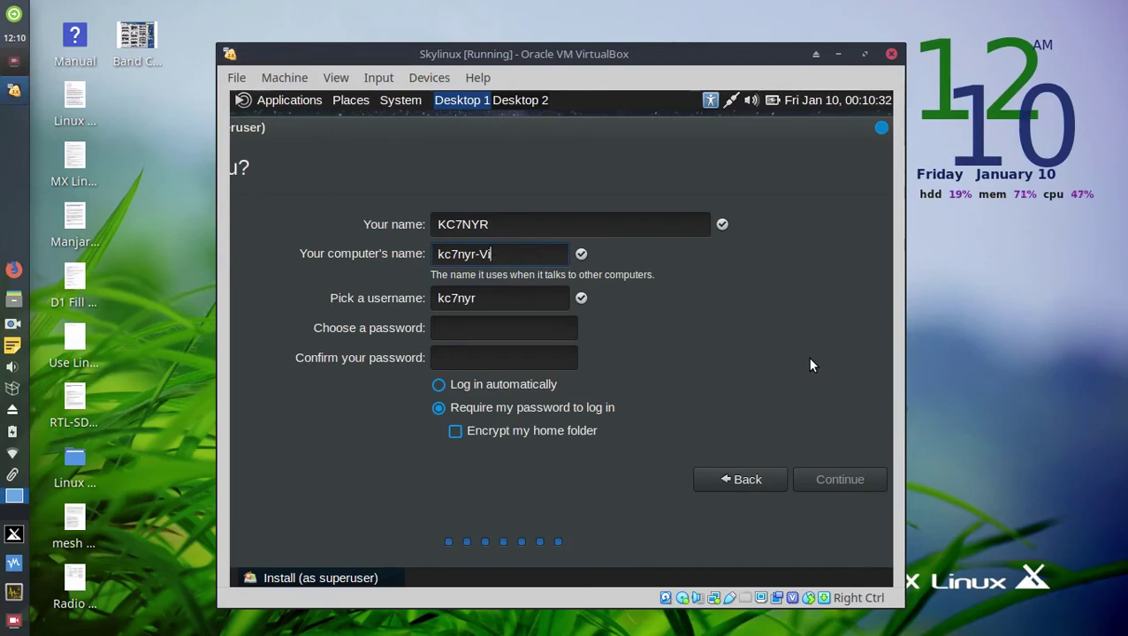
pyautogui.write('1')
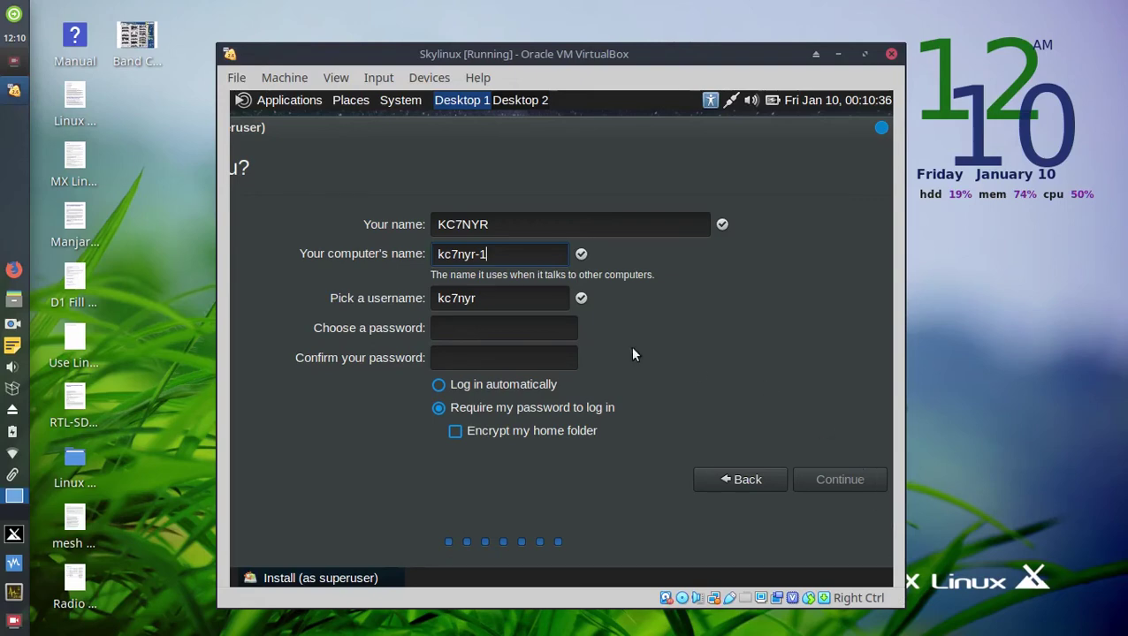
# Set and confirm the password, require it at login, leave the home folder unencrypted, and continue.
pyautogui.click(460, 331)
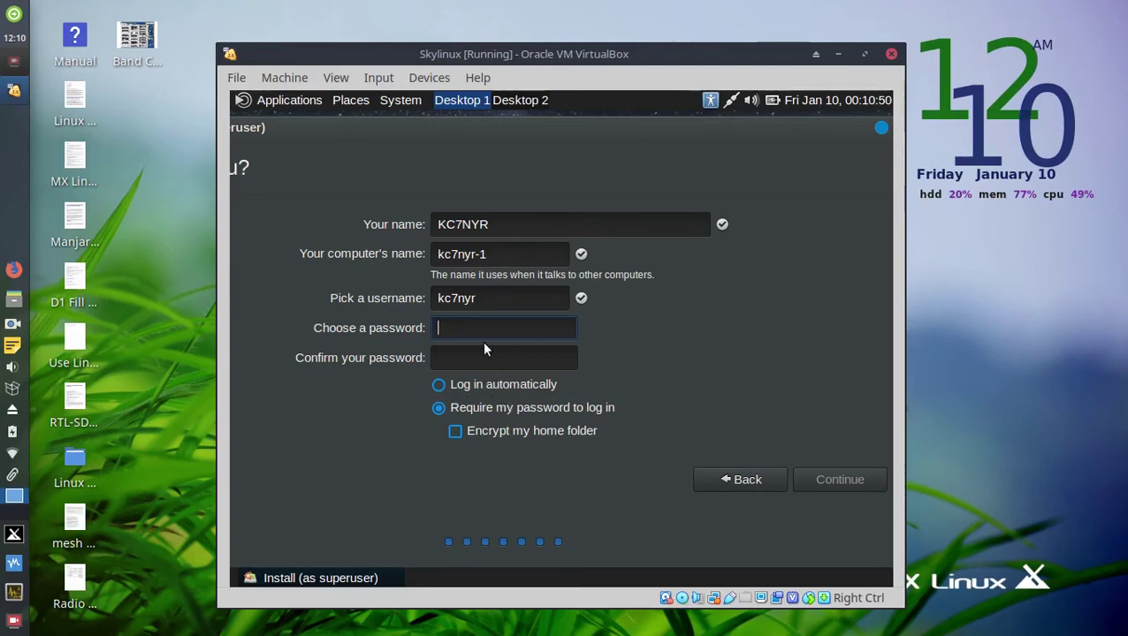
pyautogui.write('••••••')
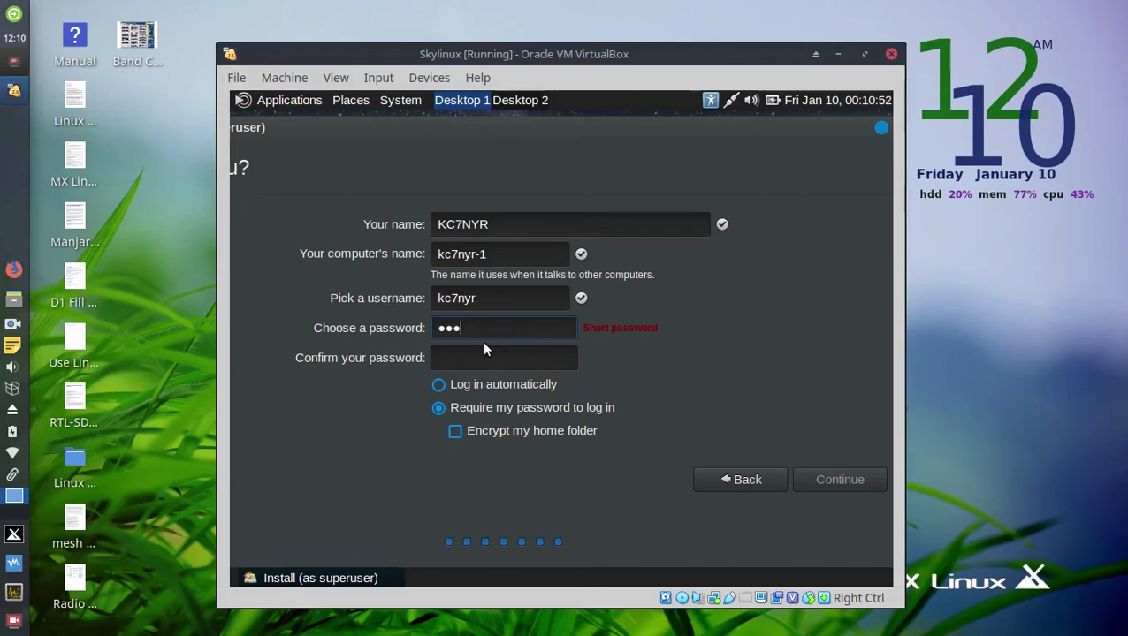
pyautogui.press('Tab')
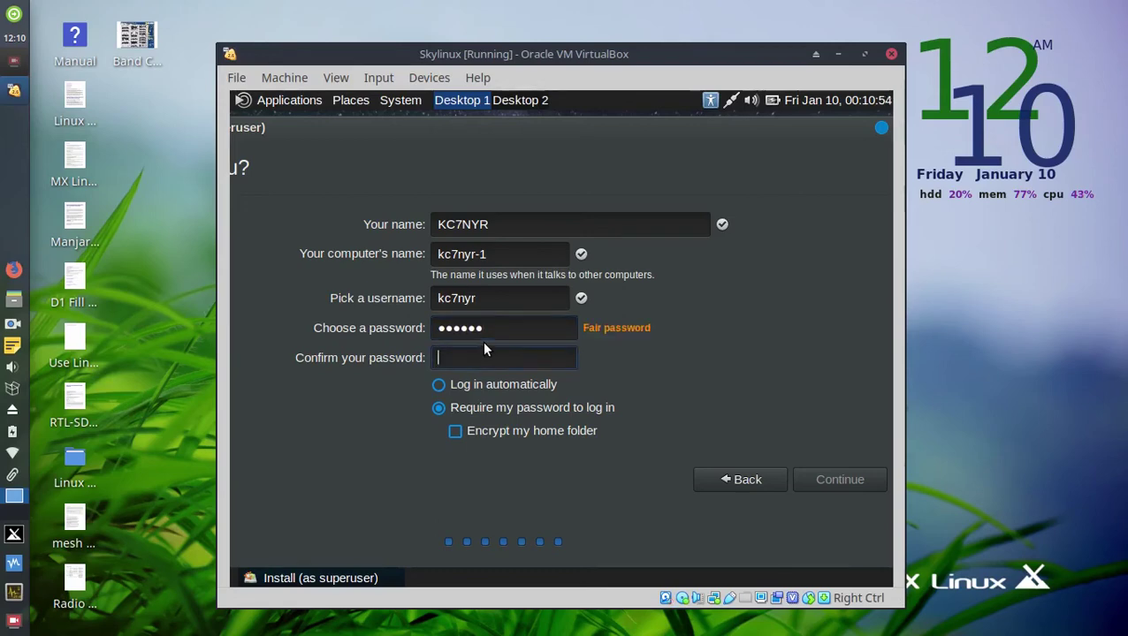
pyautogui.write('••••••')
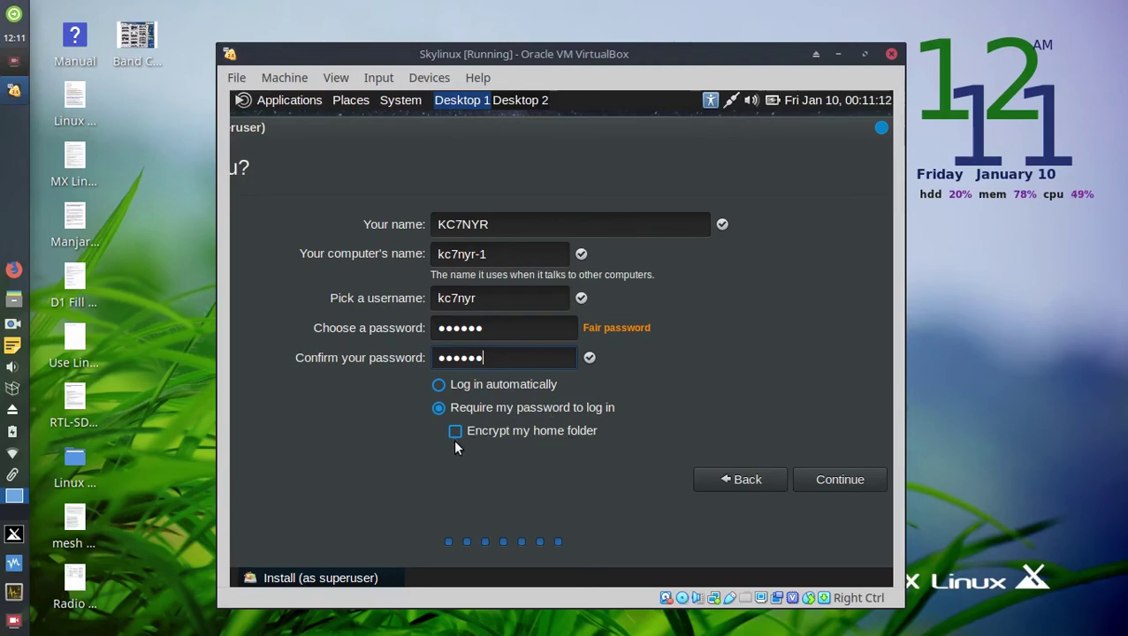
pyautogui.click(632, 402)
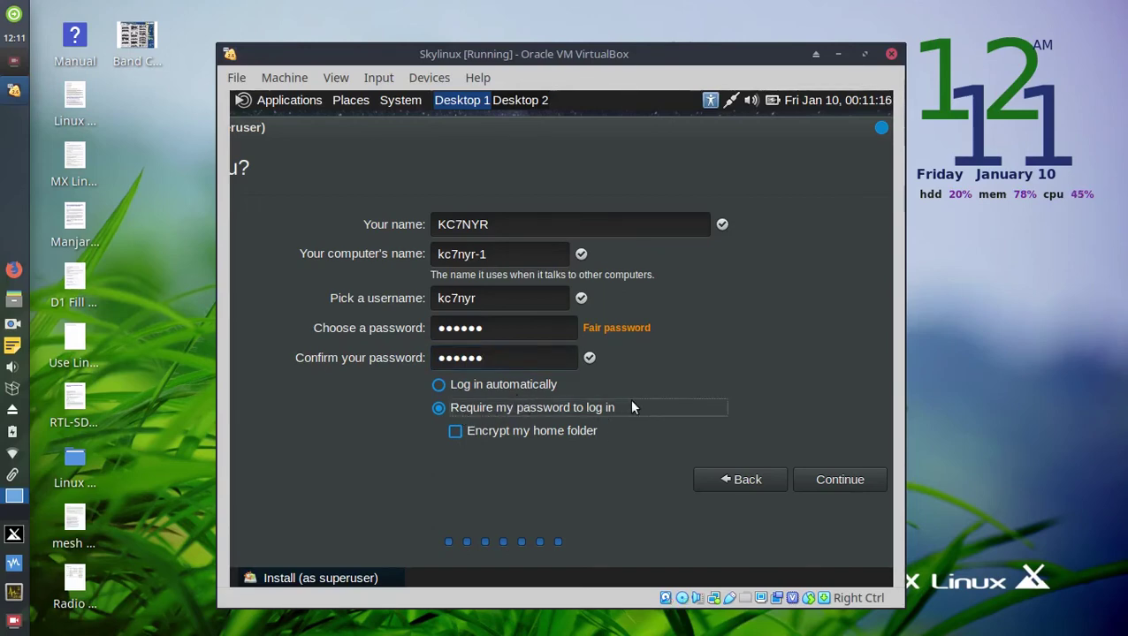
pyautogui.click(666, 436)
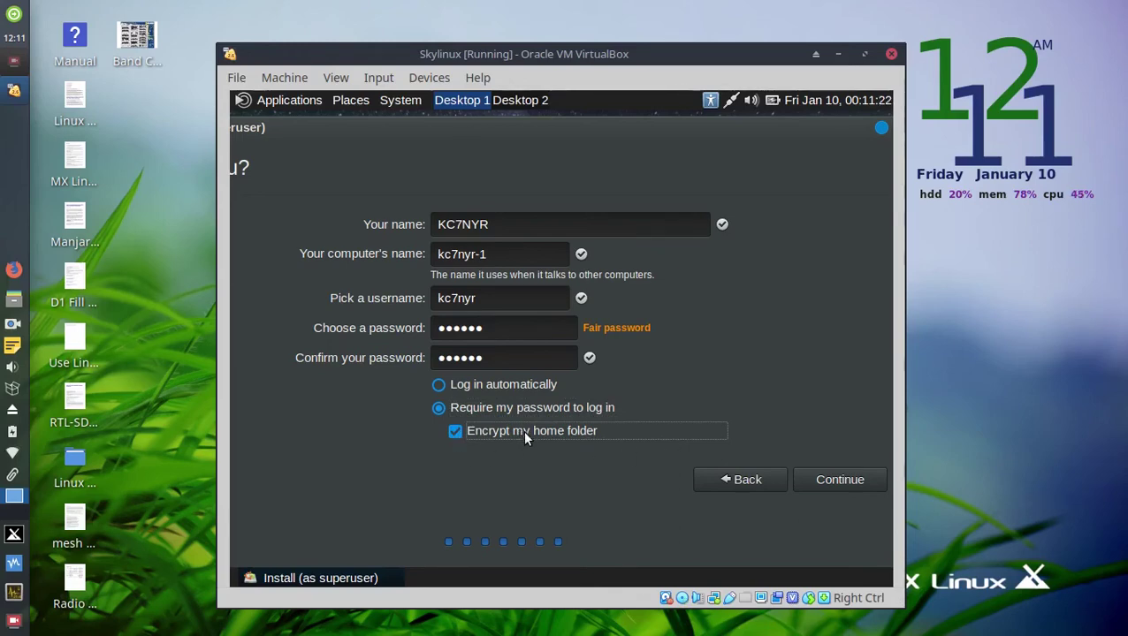
pyautogui.click(455, 431)
pyautogui.click(845, 477)
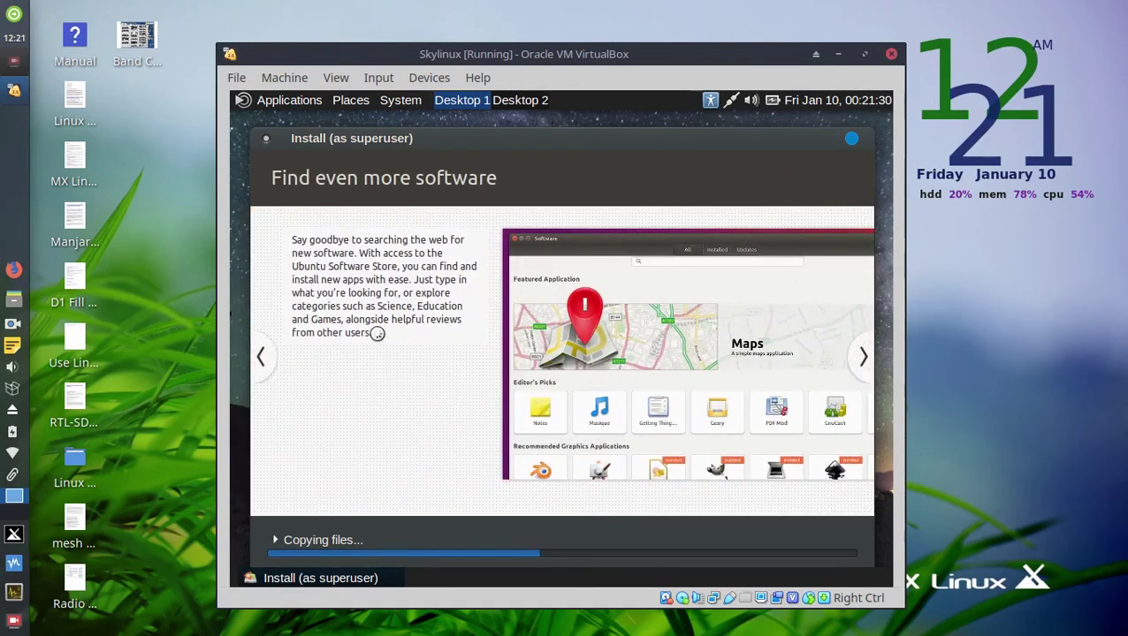
# Page back and forward through the installer slideshow while files copy.
pyautogui.click(263, 356)
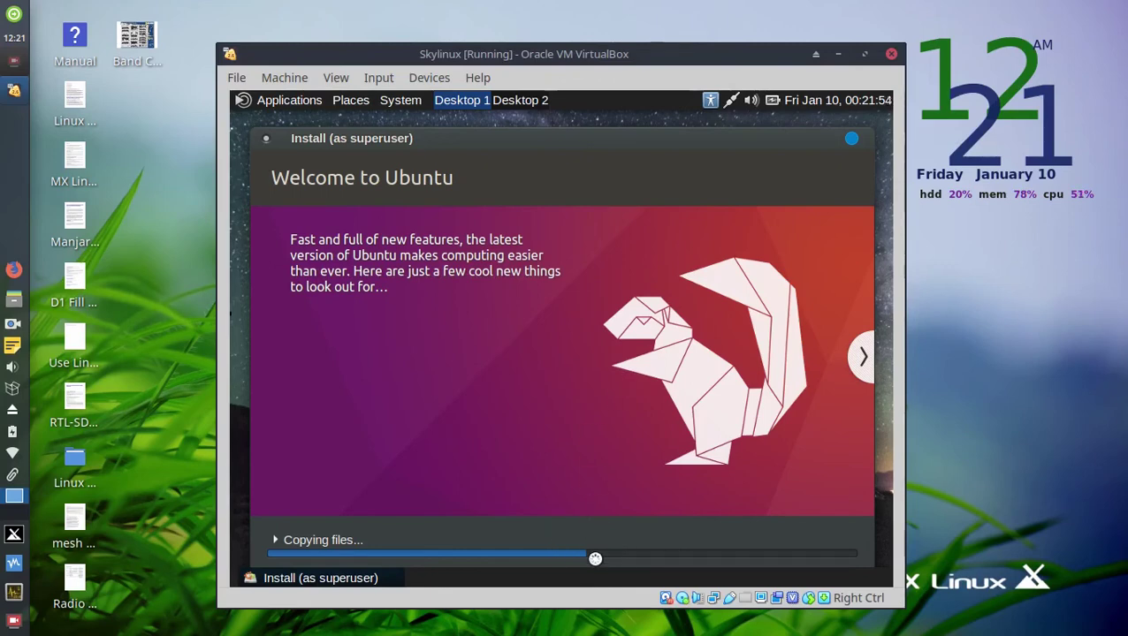
pyautogui.click(864, 362)
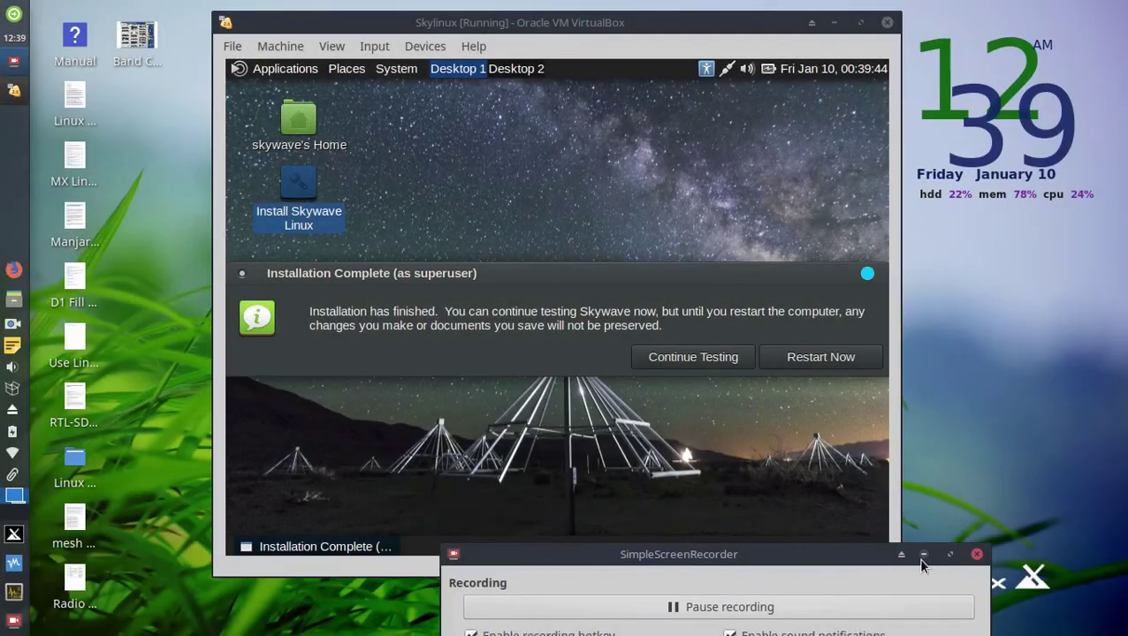
# Restart the VM from the Installation Complete dialog.
pyautogui.click(918, 557)
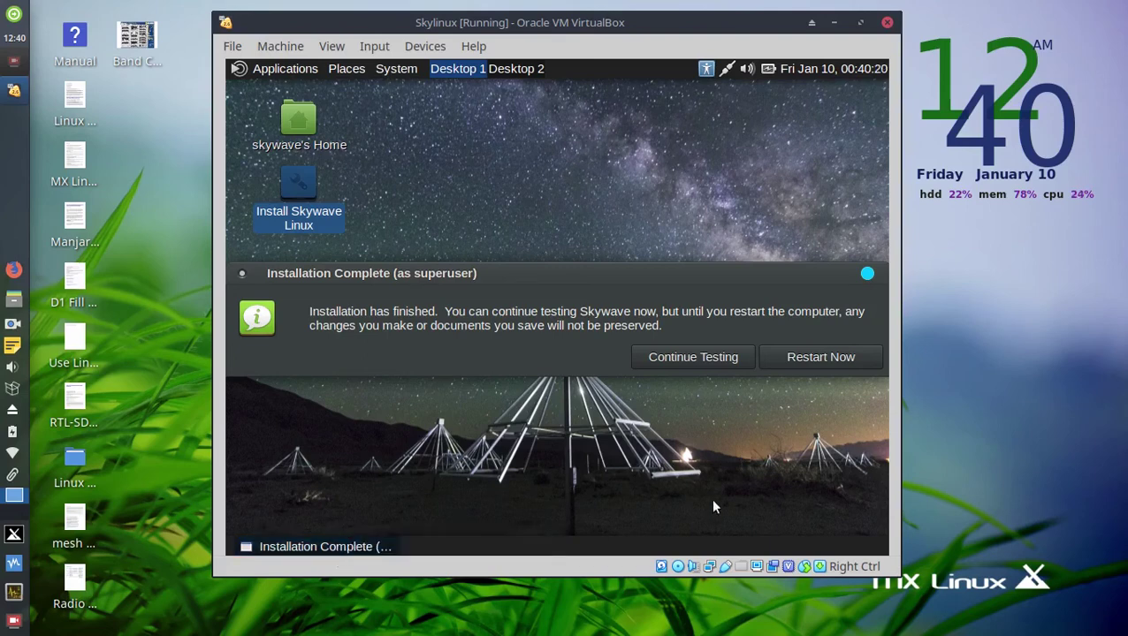
pyautogui.click(826, 356)
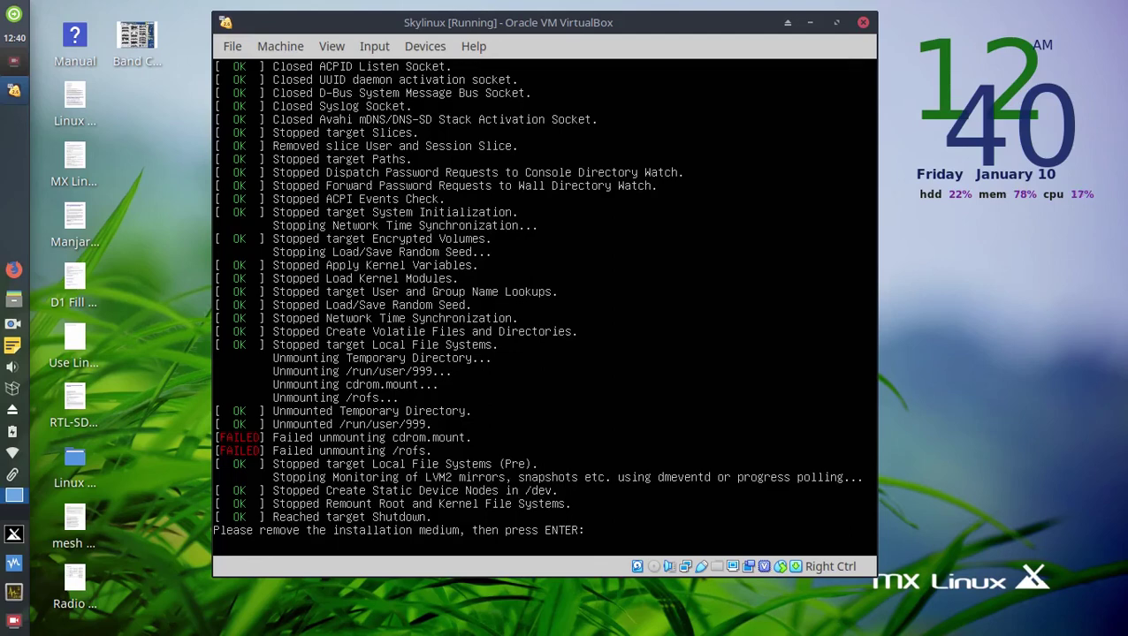
# Continue the reboot past the remove-installation-medium prompt.
pyautogui.press('Return')
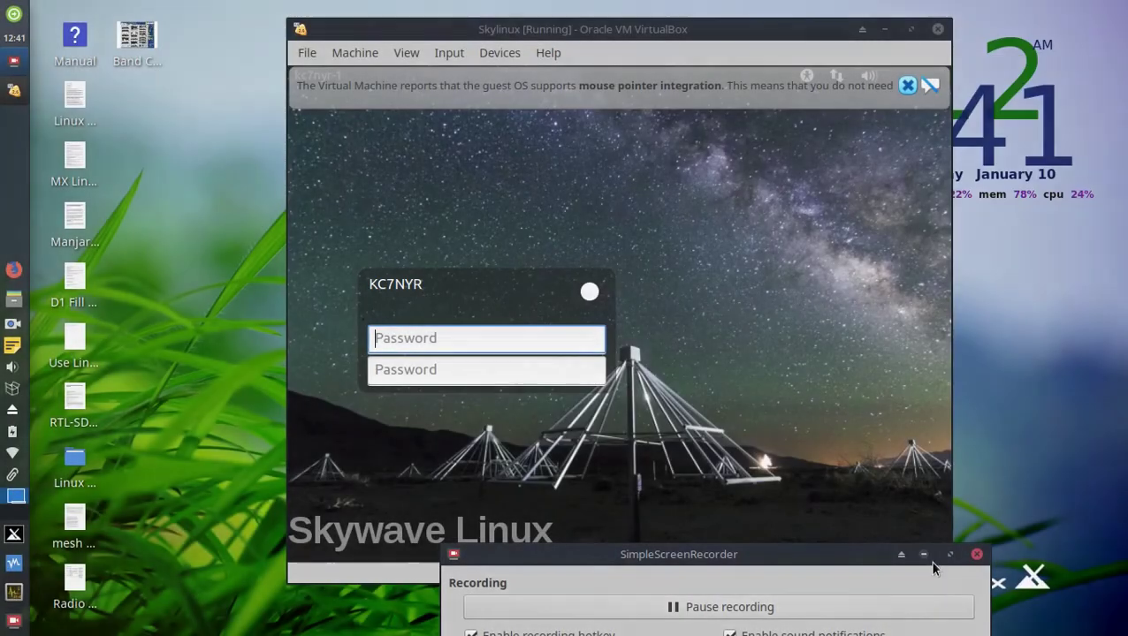
# Dismiss the mouse integration notice and log in to Skywave Linux with the account password.
pyautogui.moveTo(866, 560); pyautogui.dragTo(777, 630)
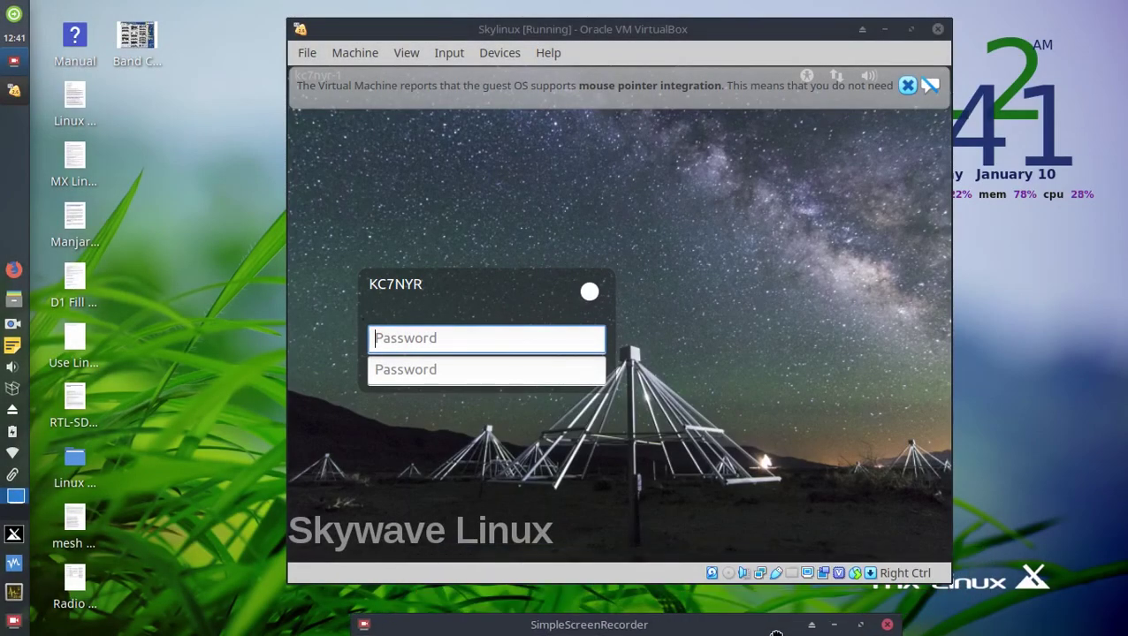
pyautogui.click(834, 625)
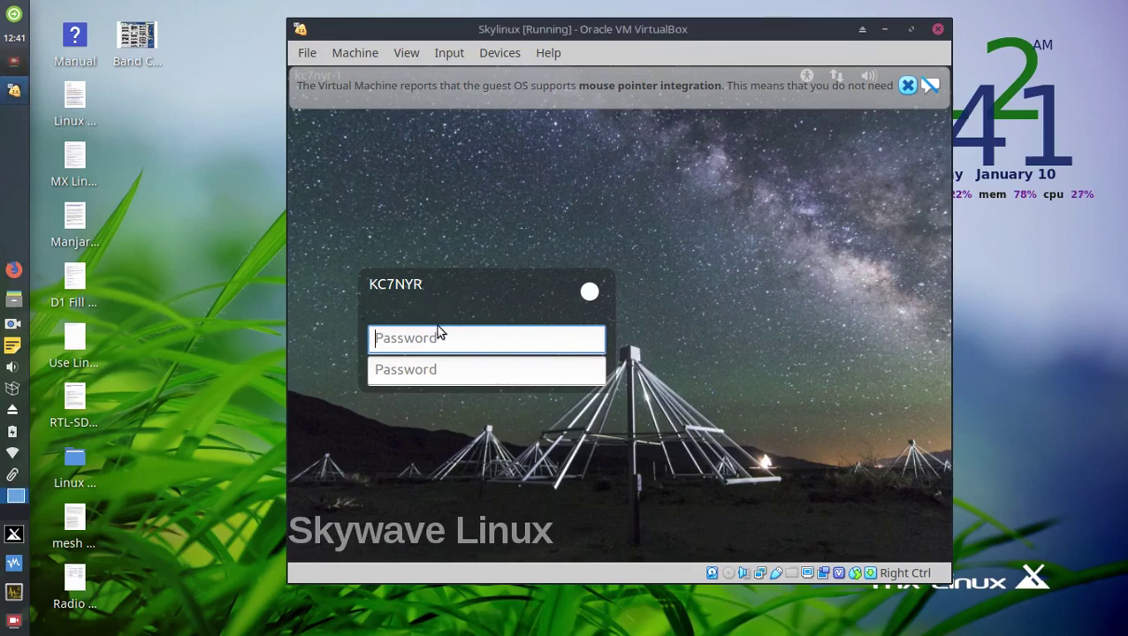
pyautogui.click(905, 85)
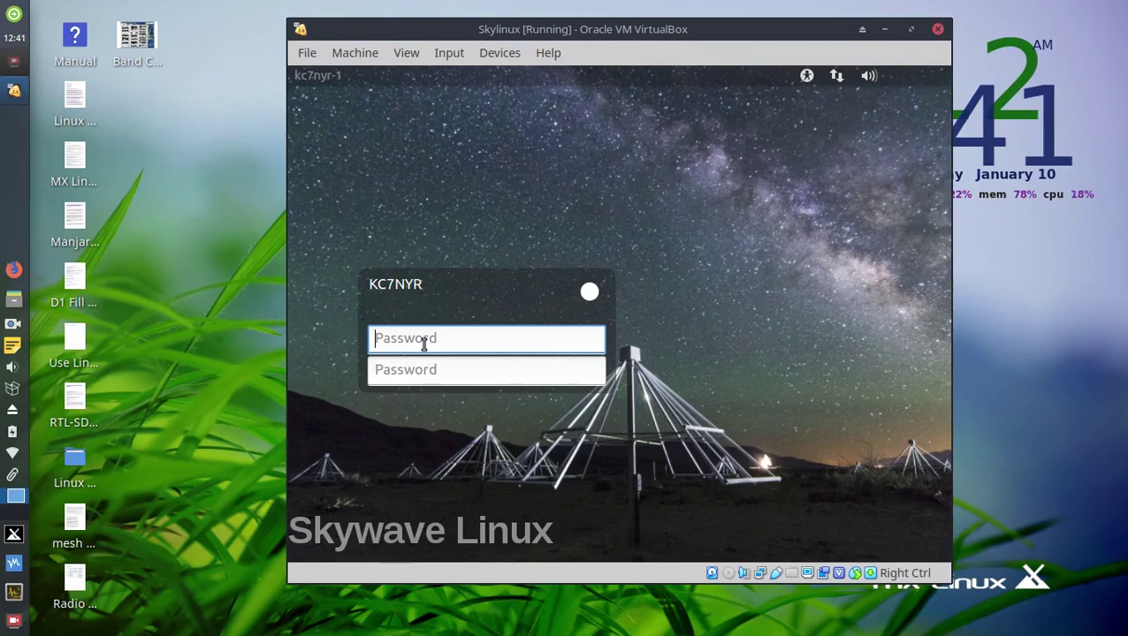
pyautogui.write('••••••')
pyautogui.press('Tab')
pyautogui.write('••••••')
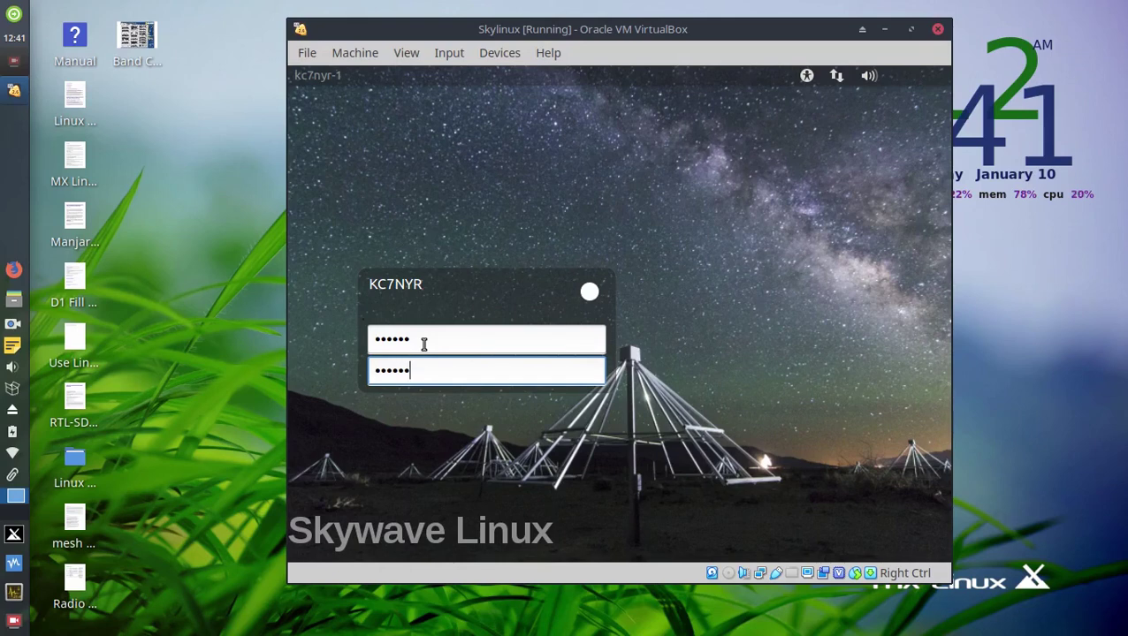
pyautogui.press('Return')
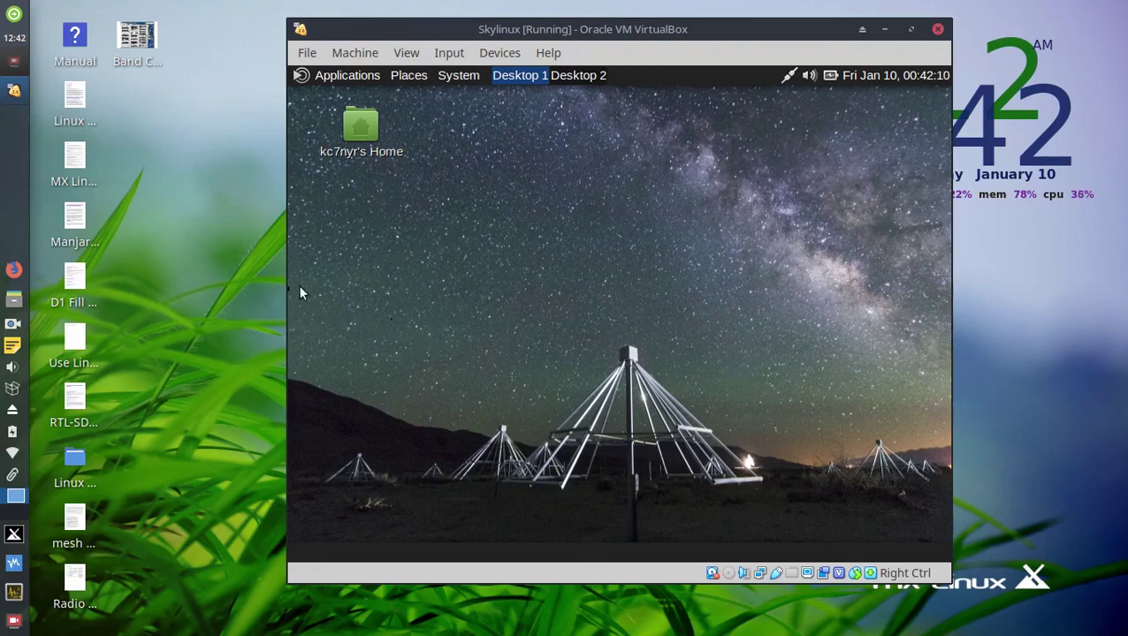
# Switch between Desktop 2 and Desktop 1, ending on Desktop 1, and open the Applications menu.
pyautogui.moveTo(659, 29); pyautogui.dragTo(572, 37)
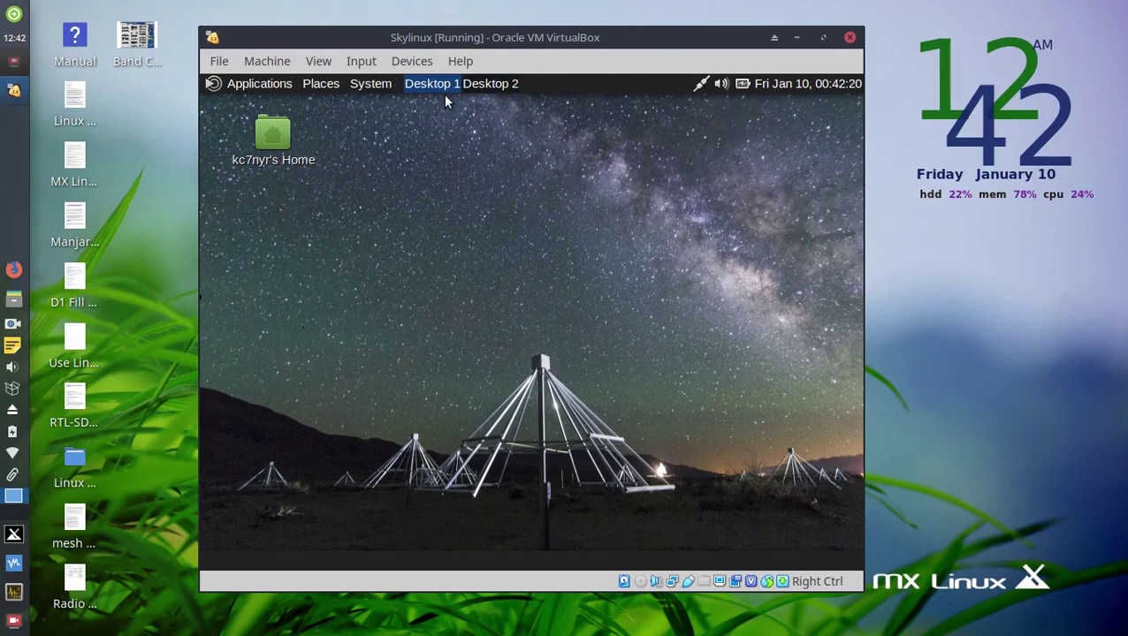
pyautogui.click(480, 88)
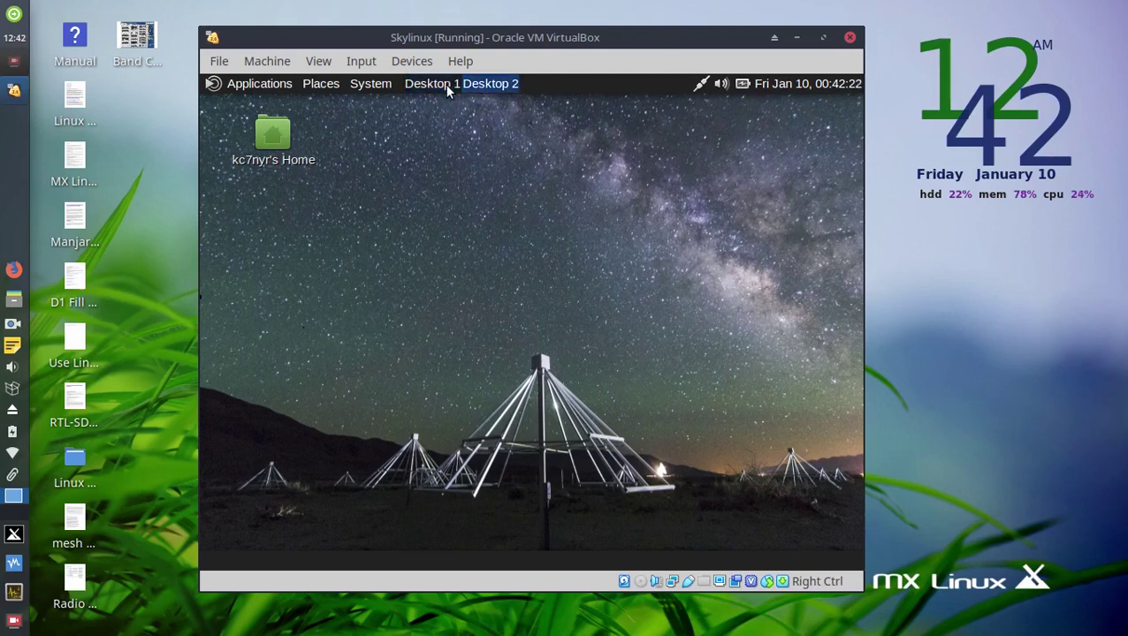
pyautogui.click(447, 86)
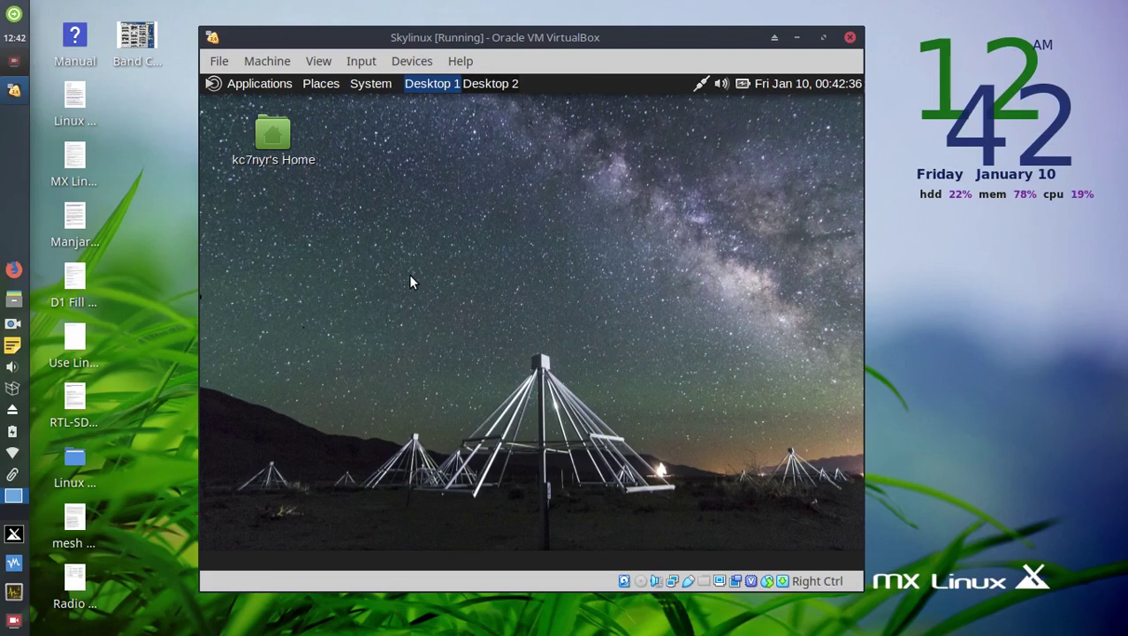
pyautogui.click(495, 84)
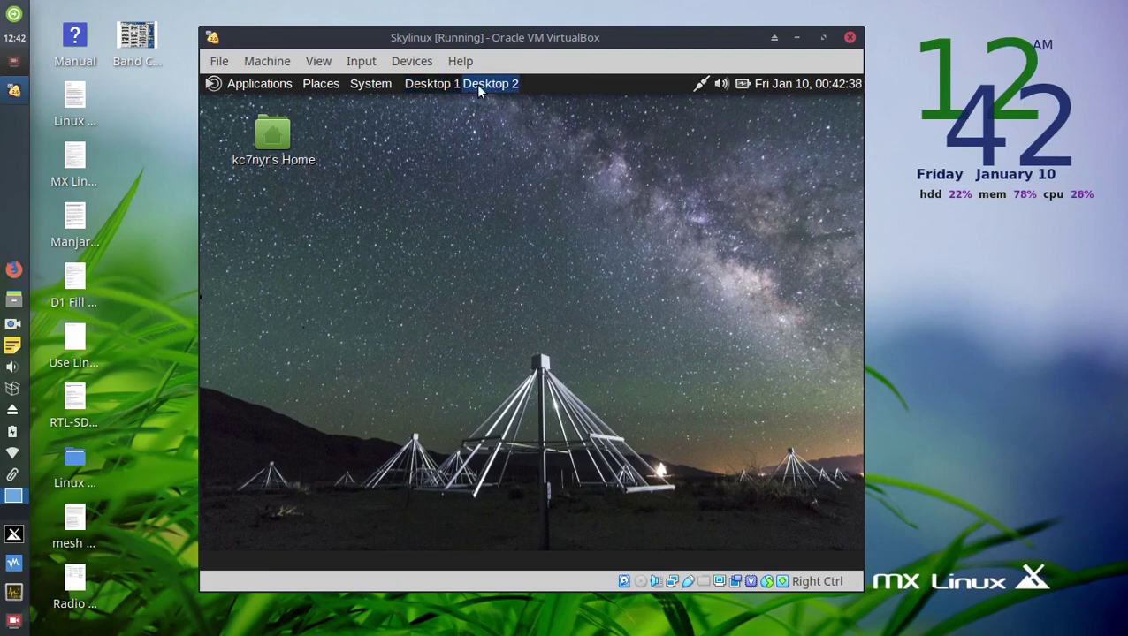
pyautogui.click(427, 84)
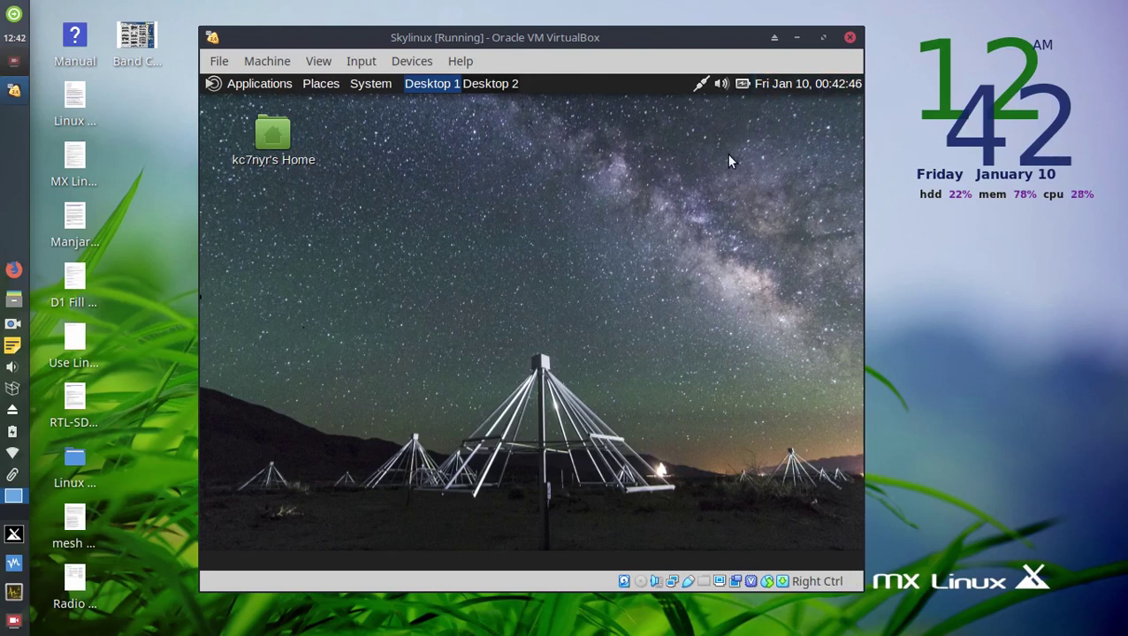
pyautogui.click(269, 86)
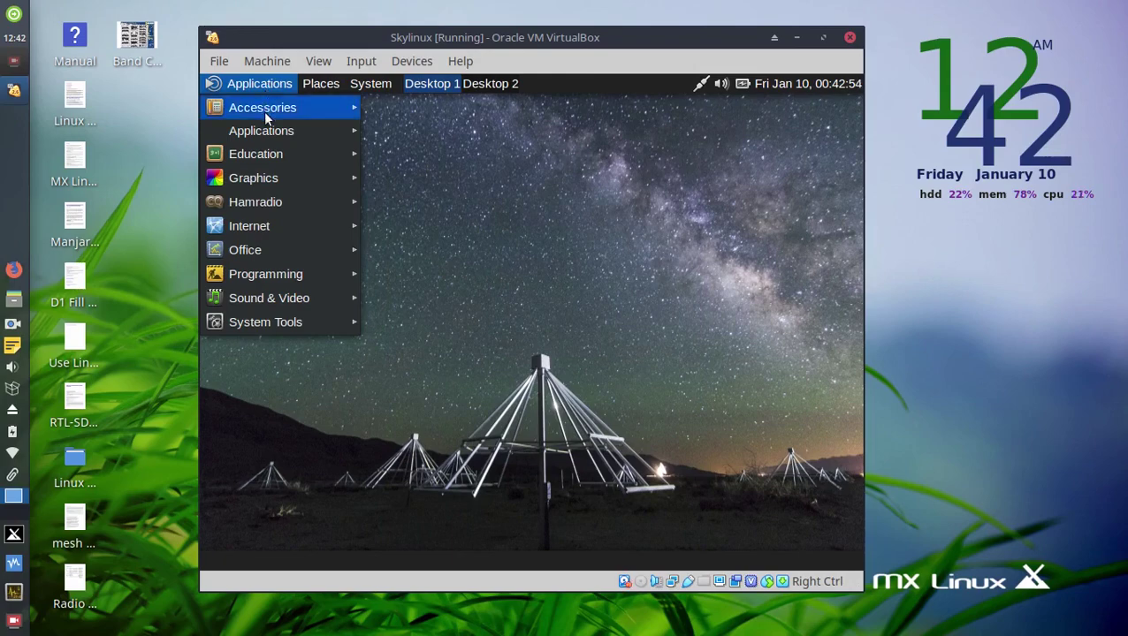
# Browse the Hamradio and Graphics program lists in the Applications menu, then close it.
pyautogui.moveTo(270, 154)
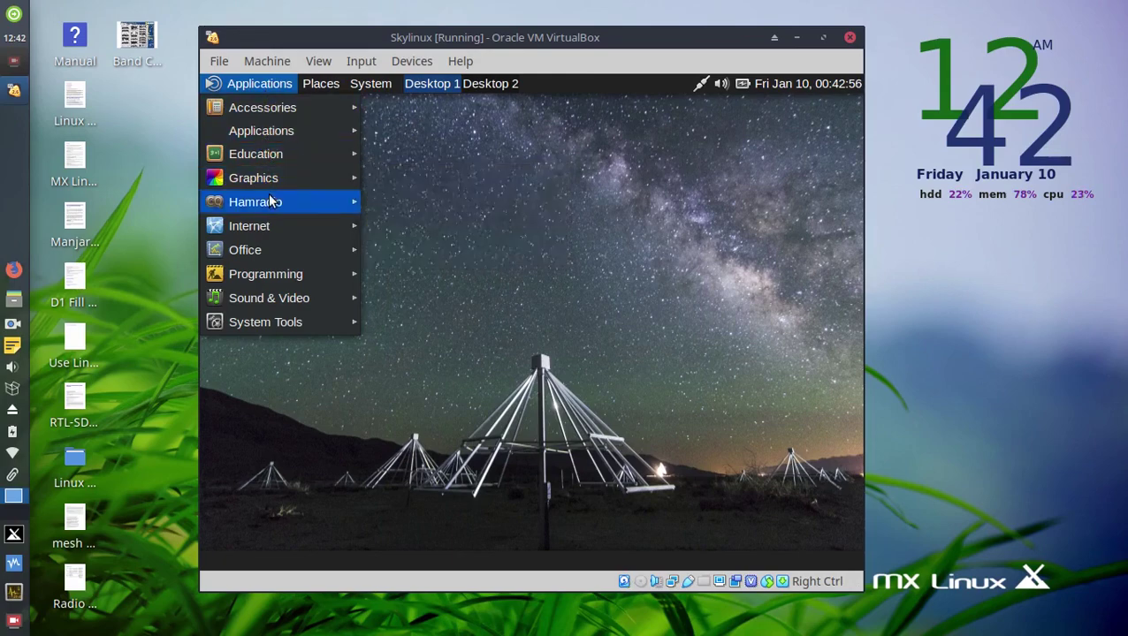
pyautogui.moveTo(276, 208)
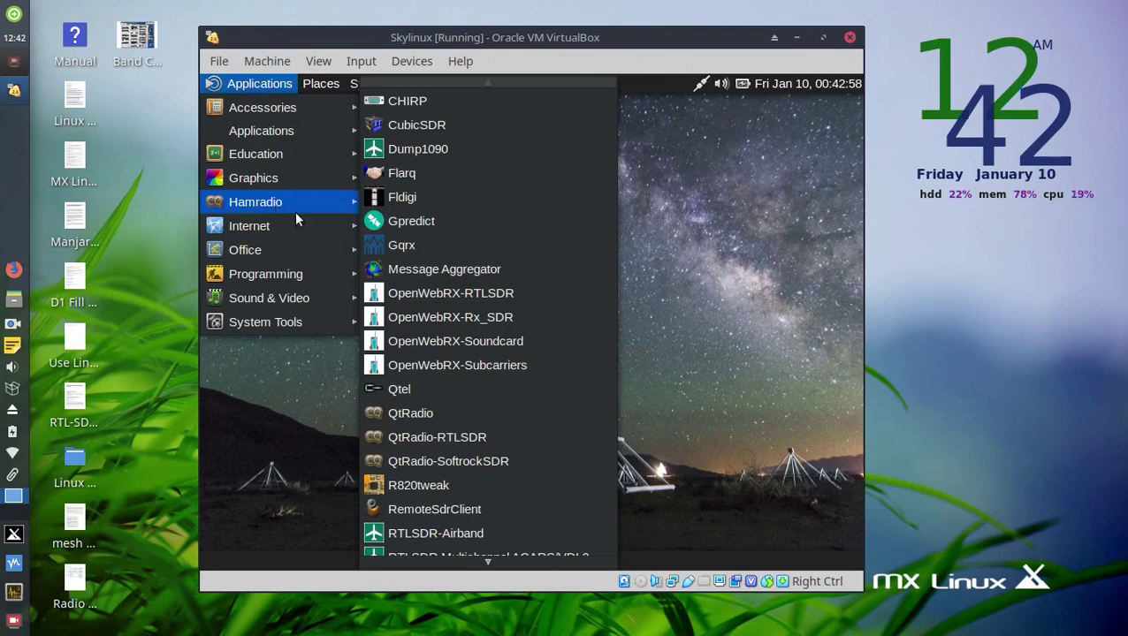
pyautogui.scroll(-1, 467, 227)
pyautogui.scroll(-4, 469, 230)
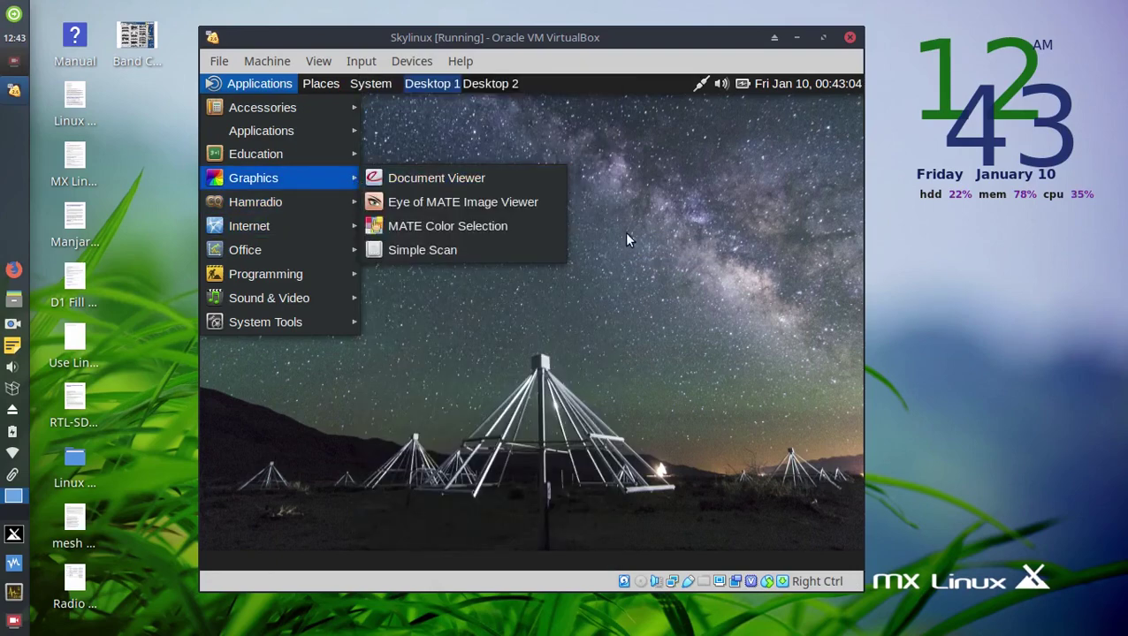
pyautogui.click(636, 241)
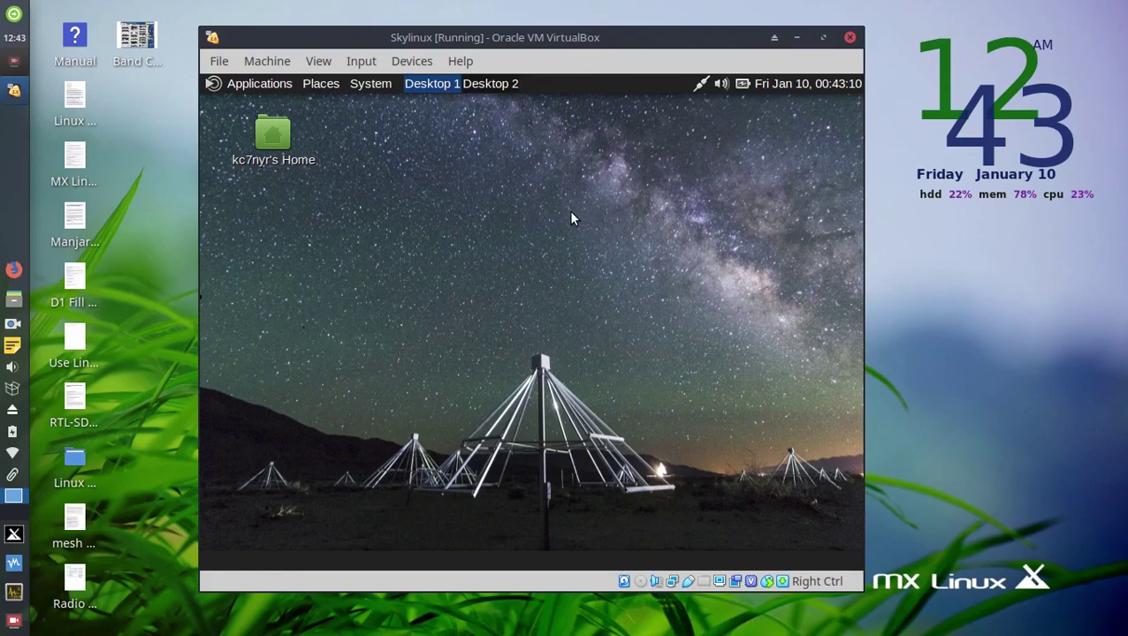
# Reopen the Applications menu to view Accessories, then close it back to the desktop.
pyautogui.click(235, 86)
pyautogui.moveTo(250, 108)
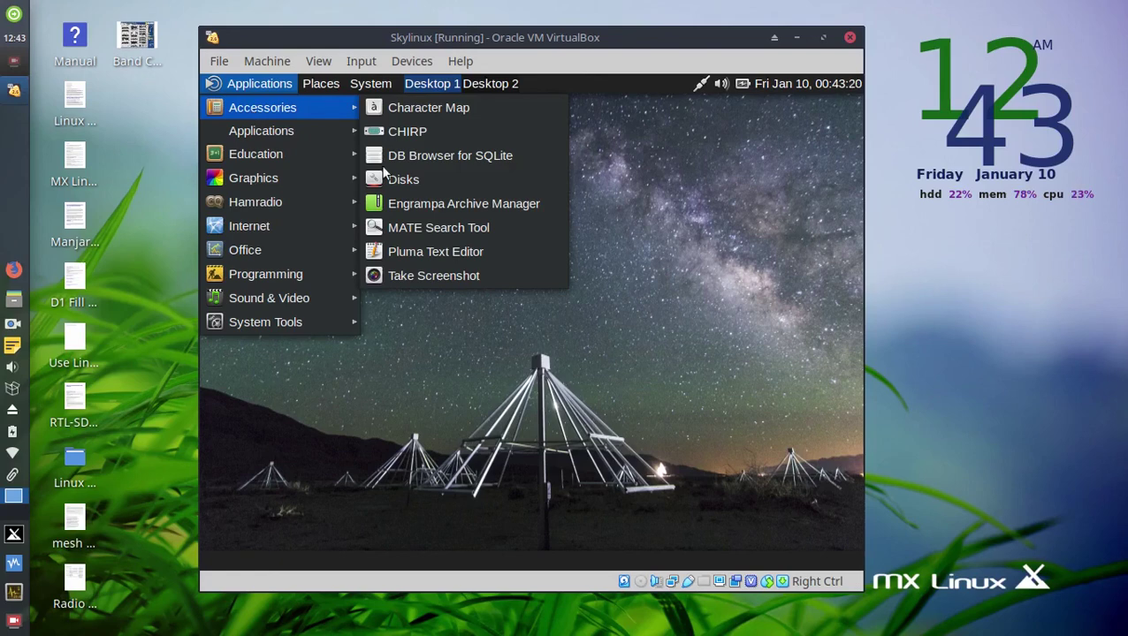
pyautogui.click(674, 329)
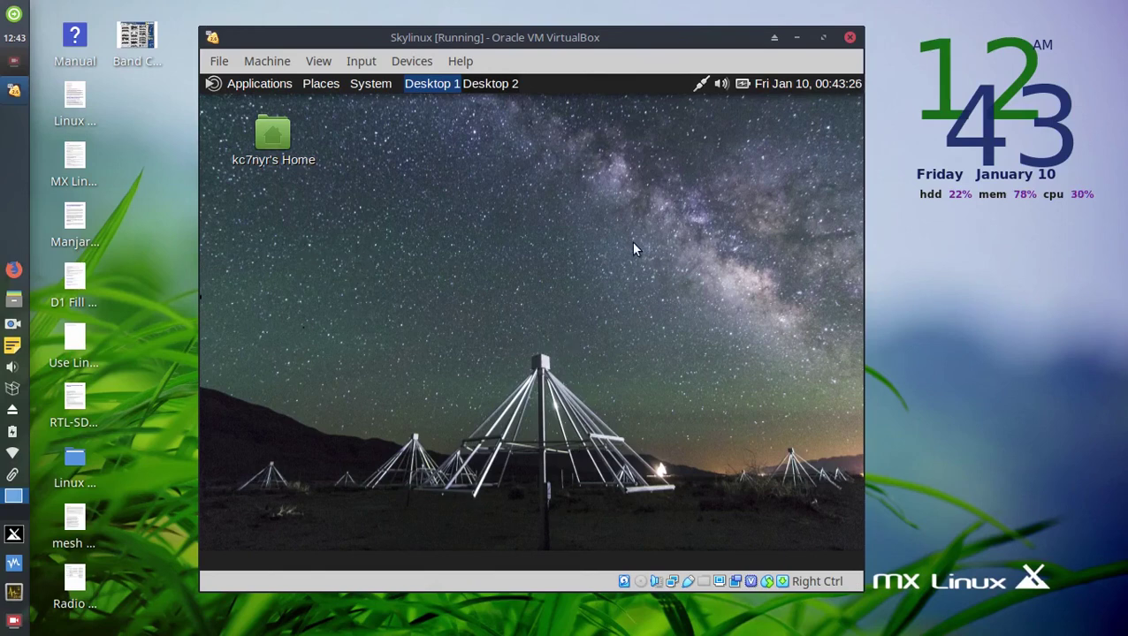
pyautogui.moveTo(534, 38); pyautogui.dragTo(566, 24)
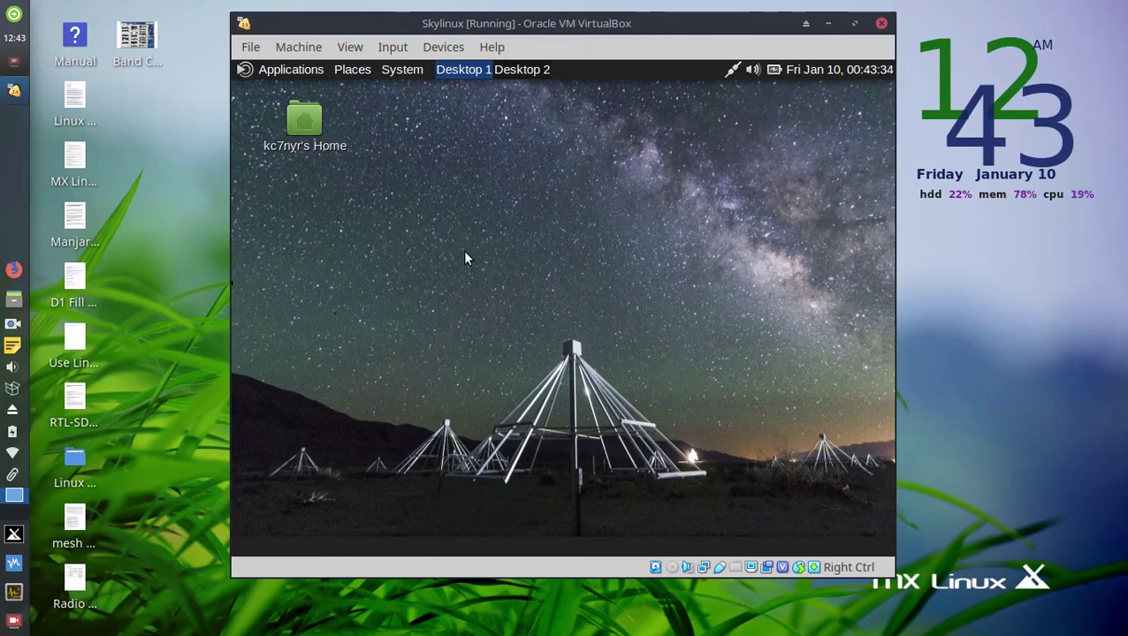
pyautogui.click(13, 63)
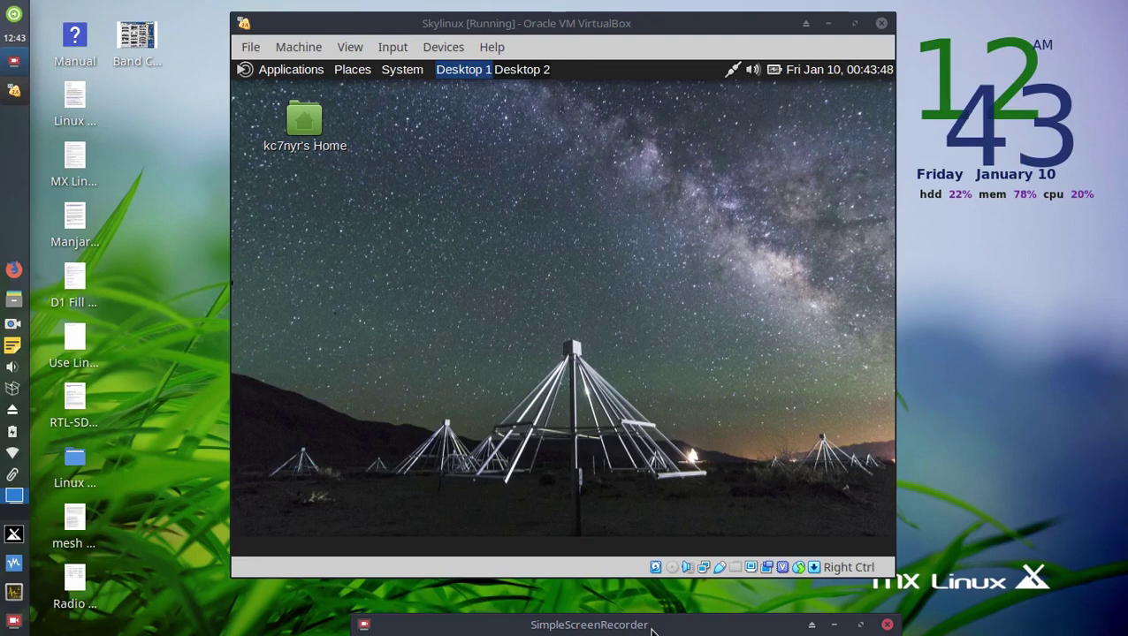
pyautogui.moveTo(650, 629); pyautogui.dragTo(652, 478)
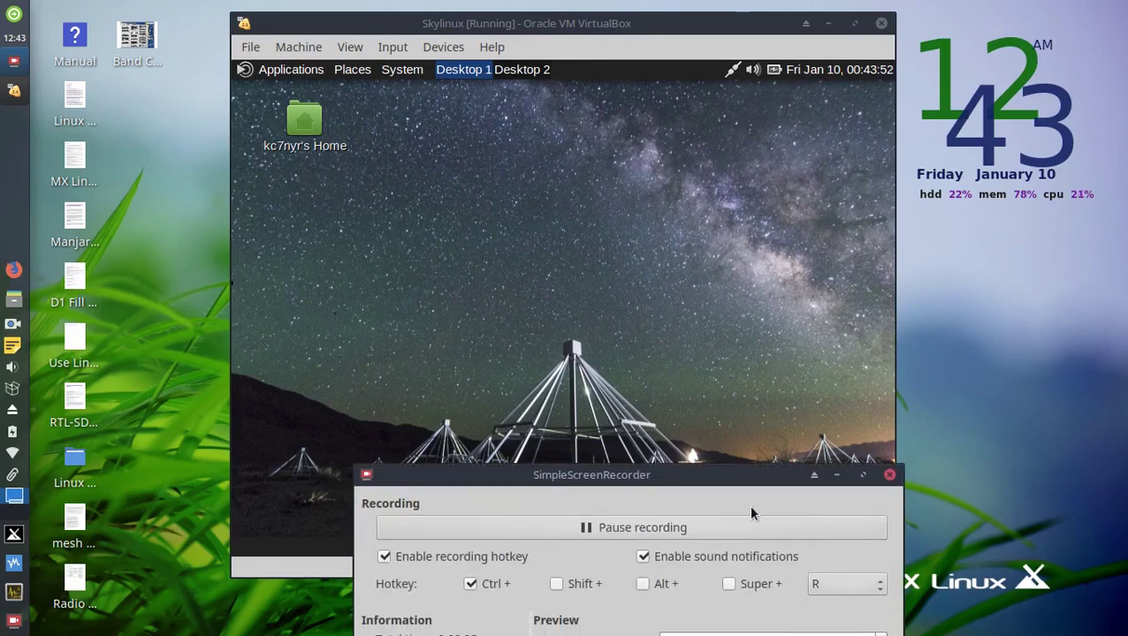
pyautogui.moveTo(757, 484); pyautogui.dragTo(908, 134)
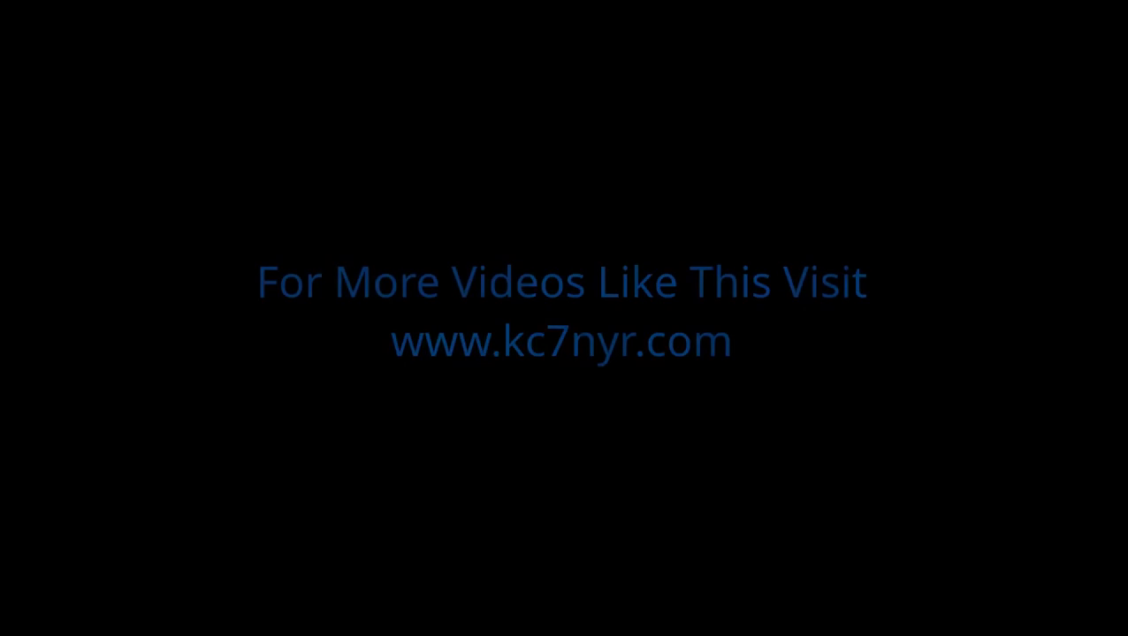